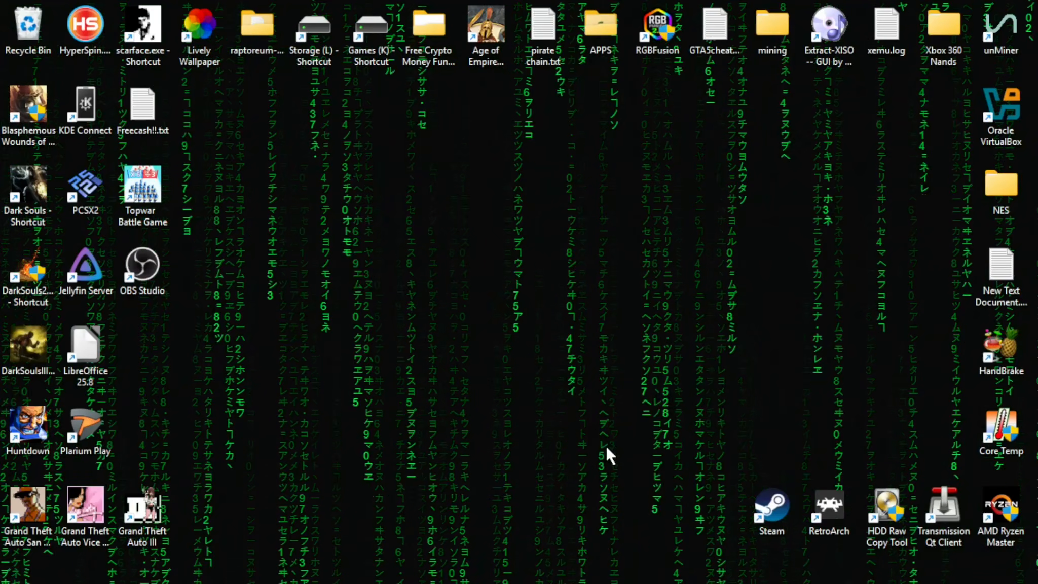
Open File Explorer's This PC view listing the ten drives, including bootfs (I:).
mouse_move(485, 583)
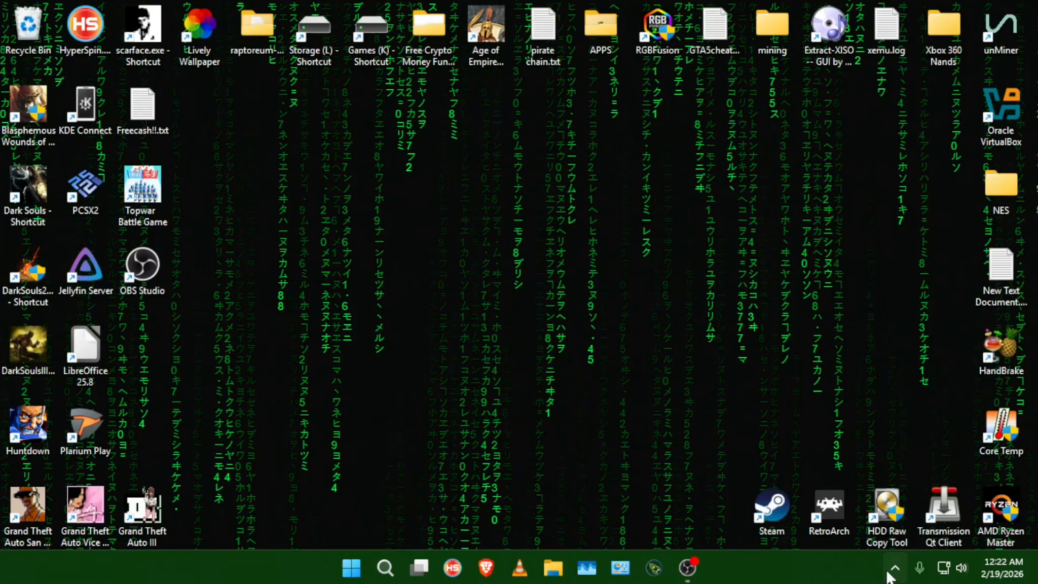
click(558, 572)
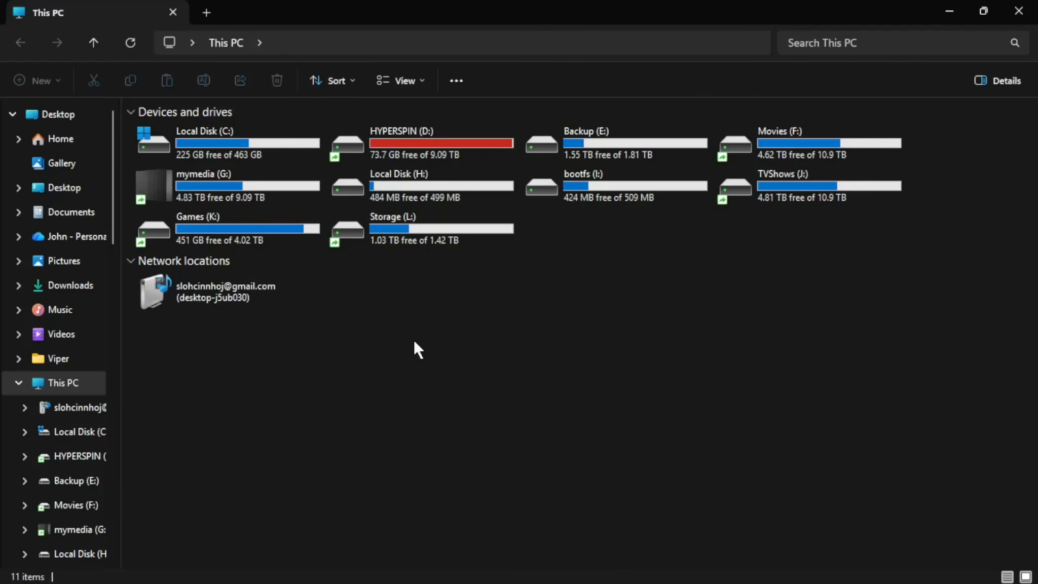
mouse_move(452, 582)
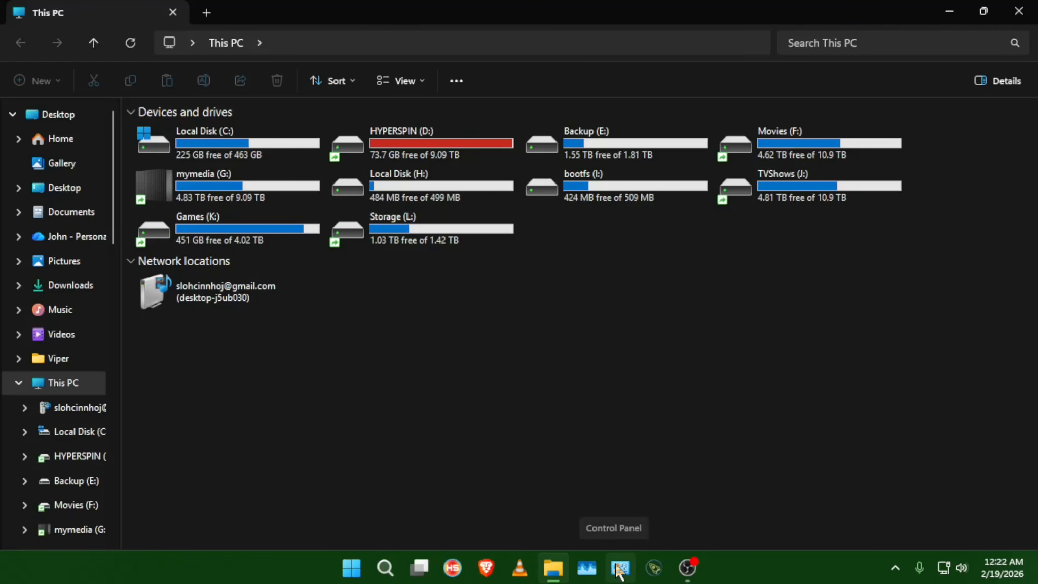
Open Disk Management via Control Panel's System and Security 'Create and format hard disk partitions' link.
click(619, 569)
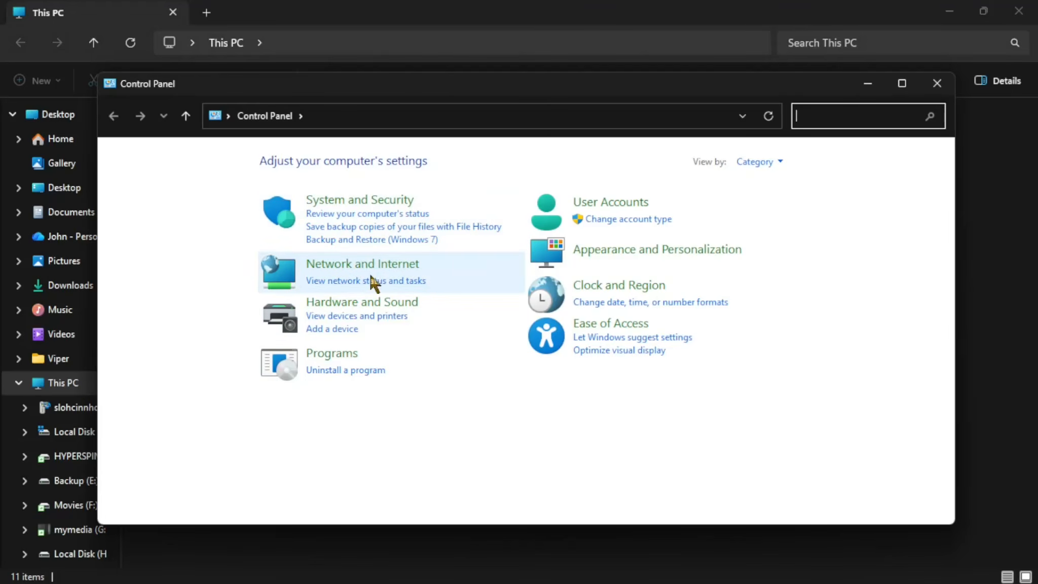
click(388, 304)
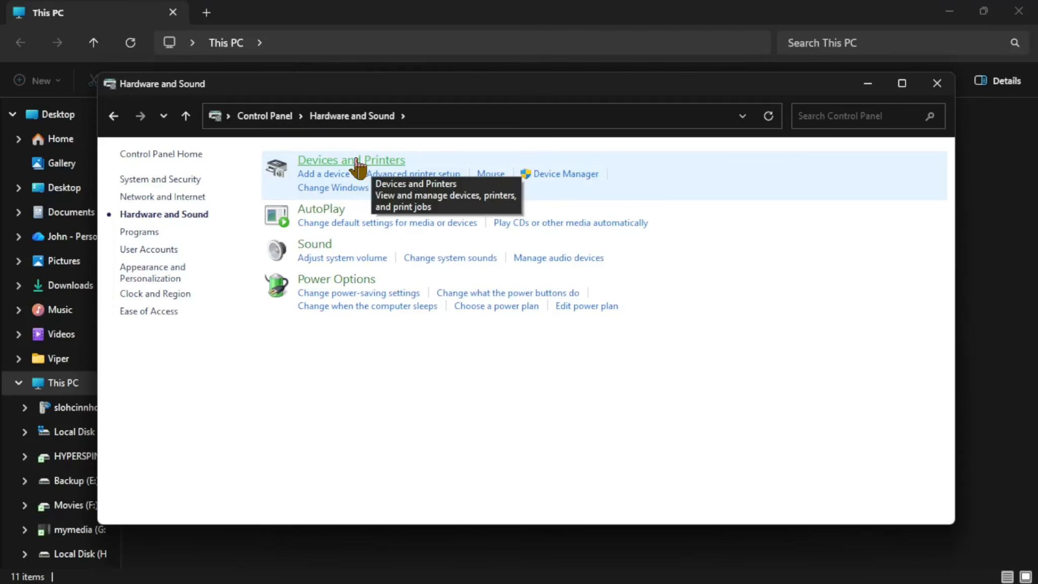
click(185, 179)
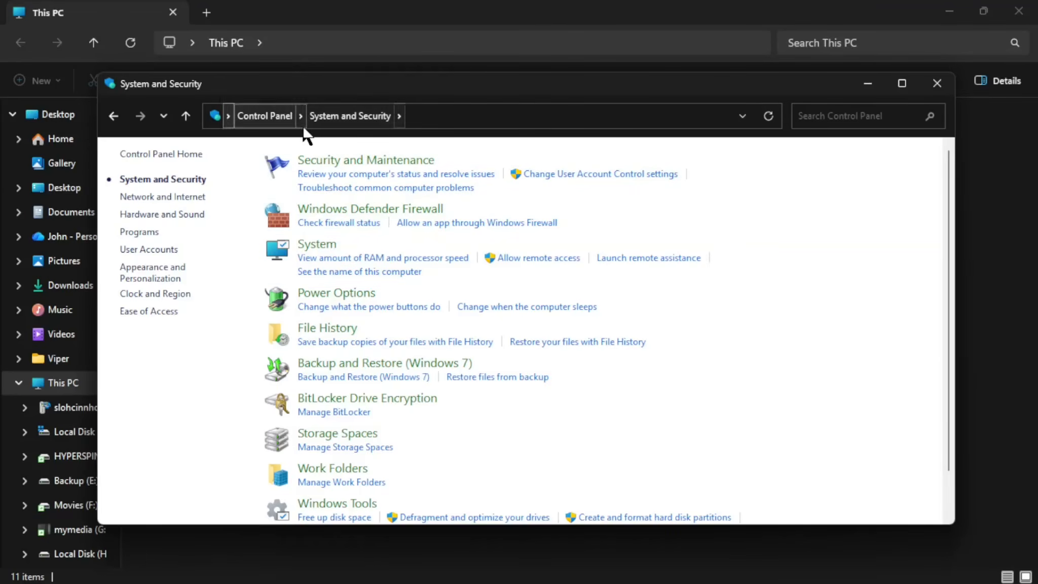
scroll(664, 383, down, 1)
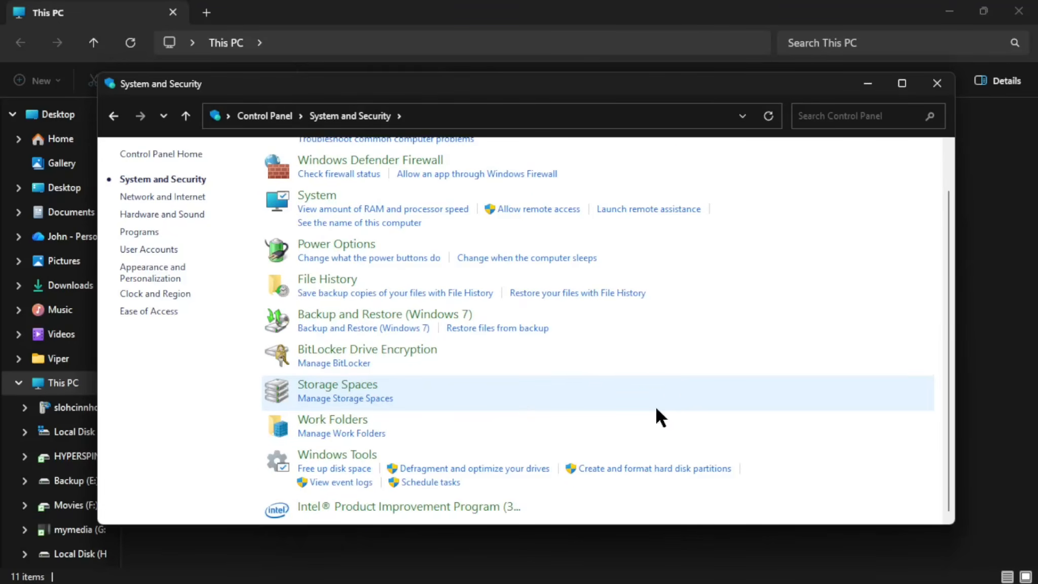
click(652, 469)
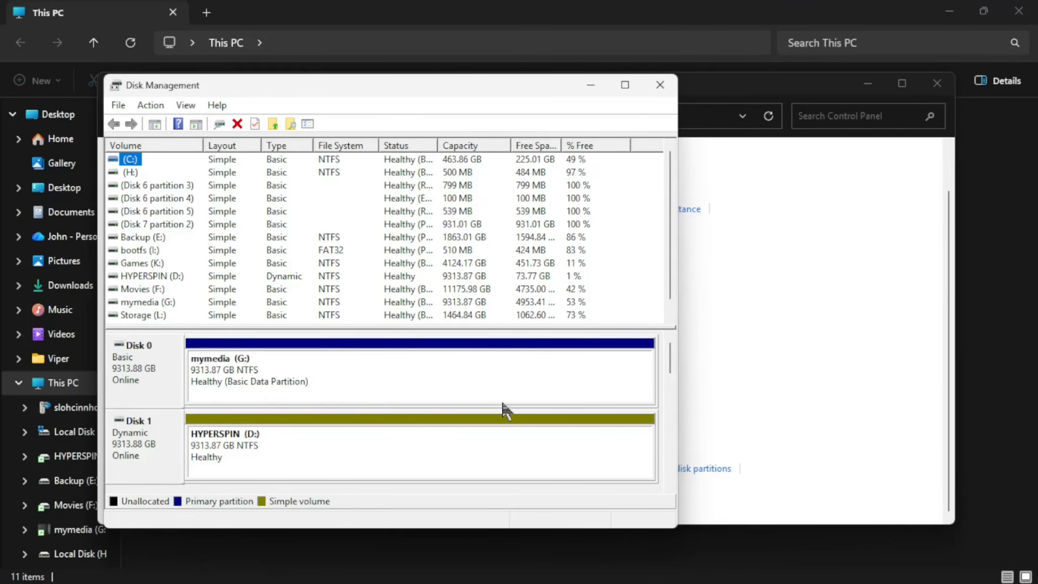
Scroll the disk map to Disk 7 (931.51 GB) and bring up the bootfs (I:) partition's actions.
drag(668, 361, 670, 468)
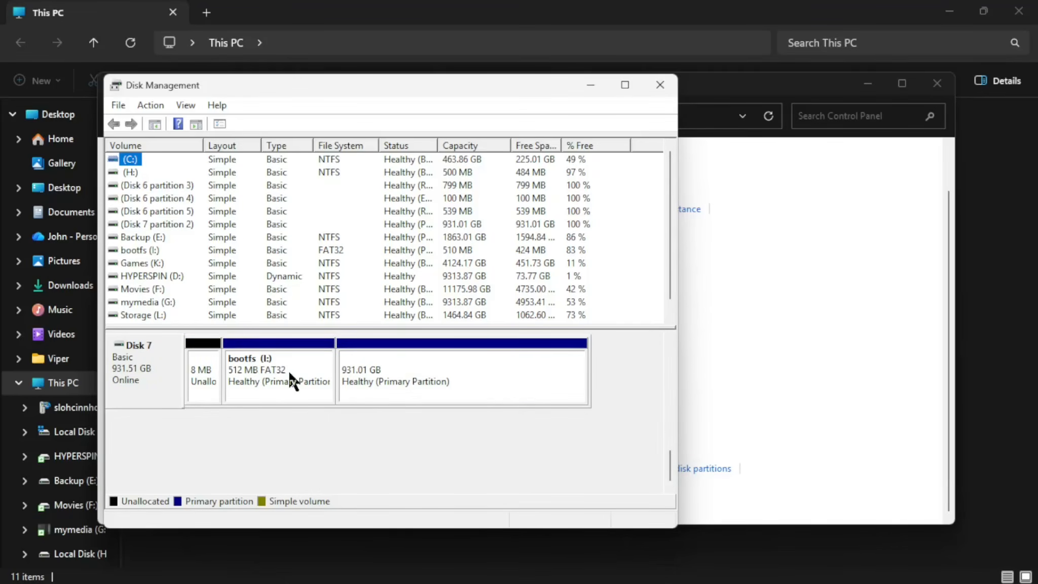
right_click(152, 364)
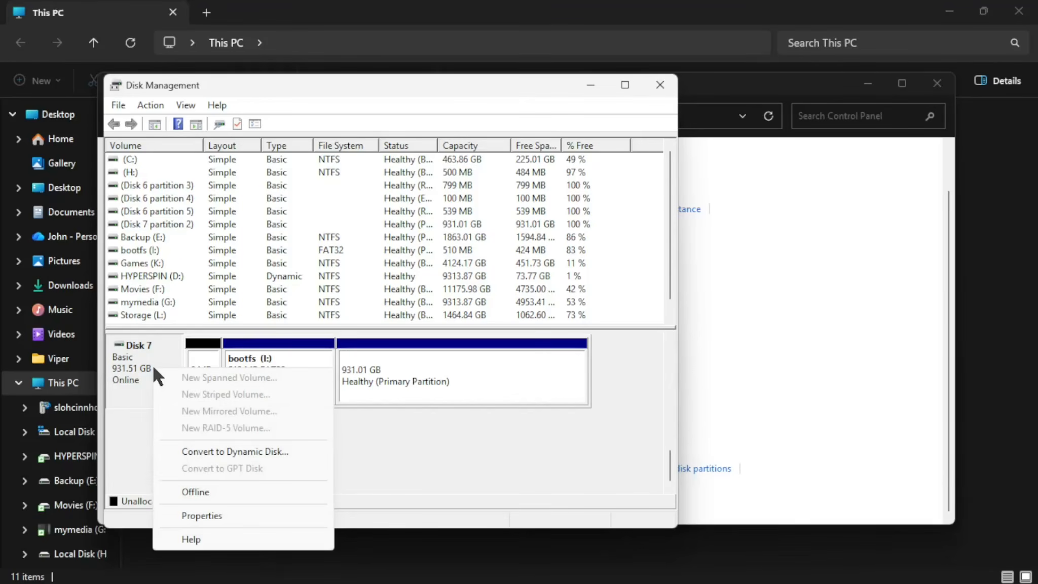
right_click(206, 352)
right_click(385, 354)
right_click(381, 362)
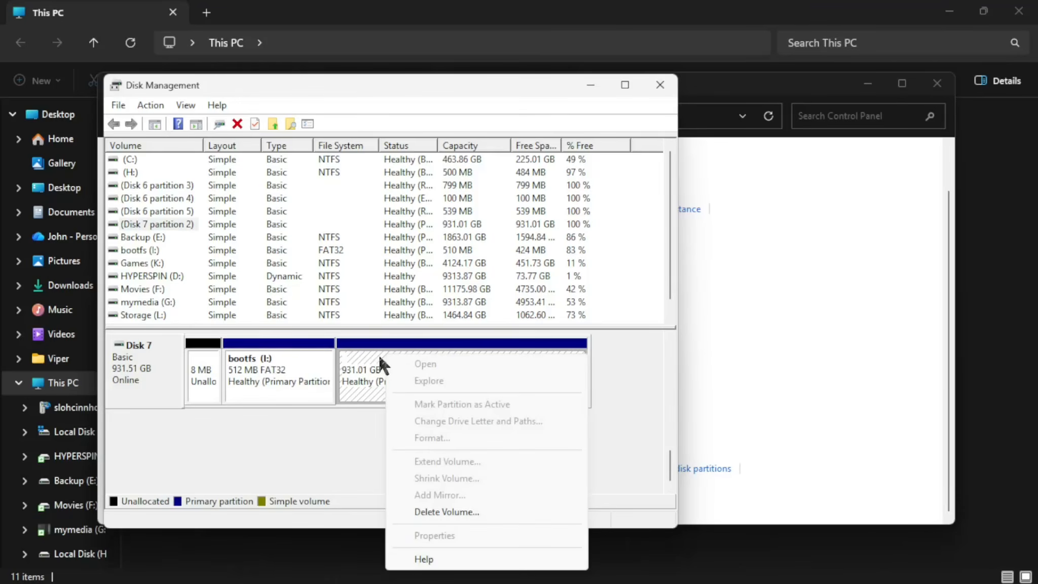
right_click(267, 364)
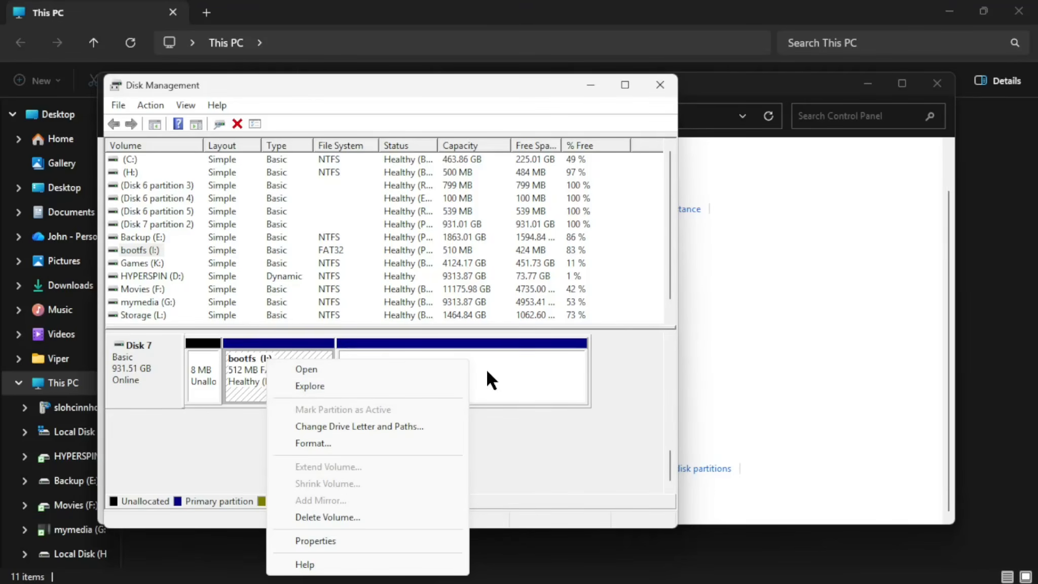
Delete the bootfs (I:) volume and the 931.01 GB partition on Disk 7.
click(325, 517)
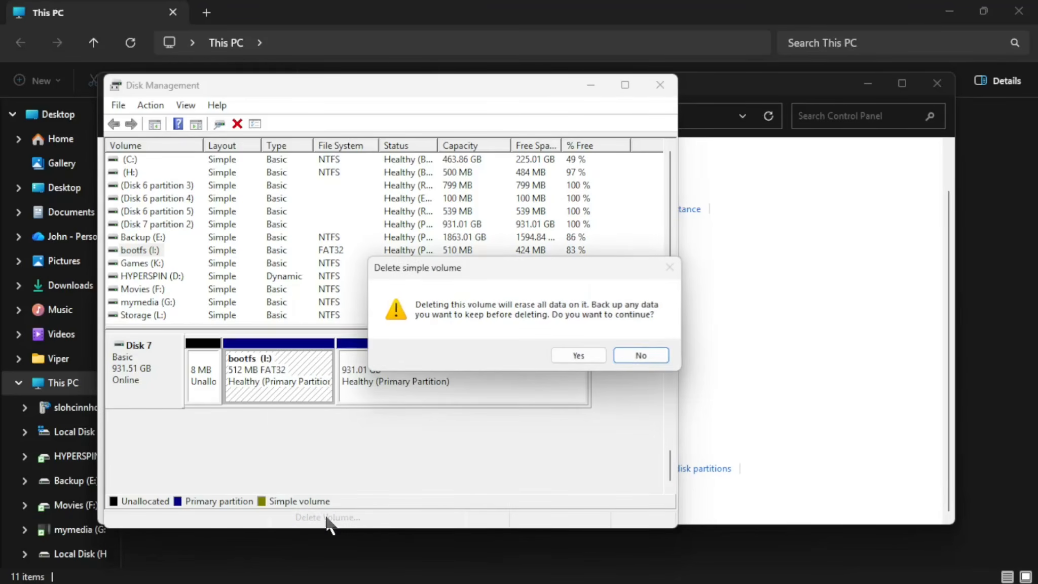
click(579, 354)
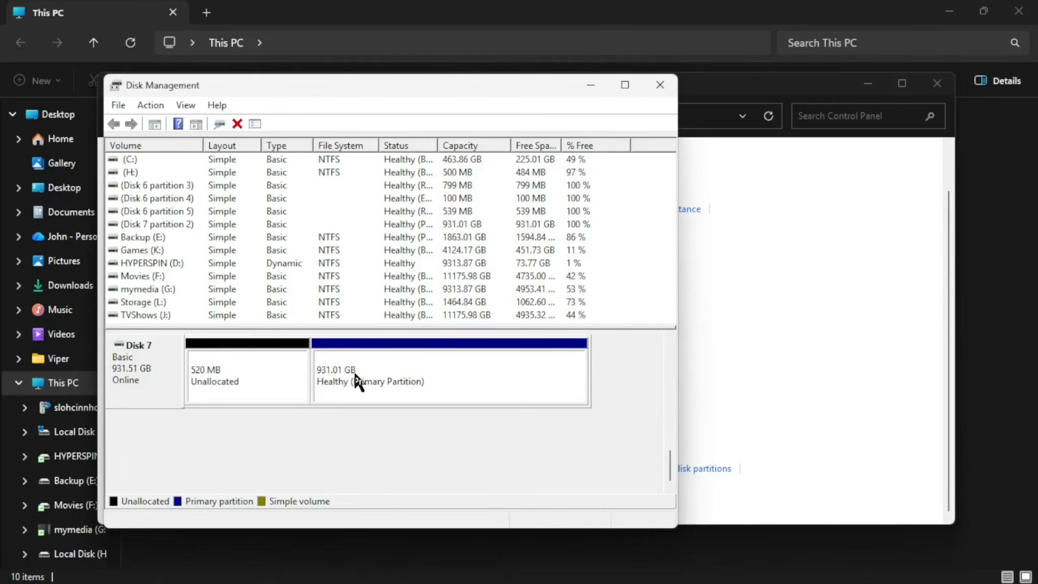
right_click(362, 379)
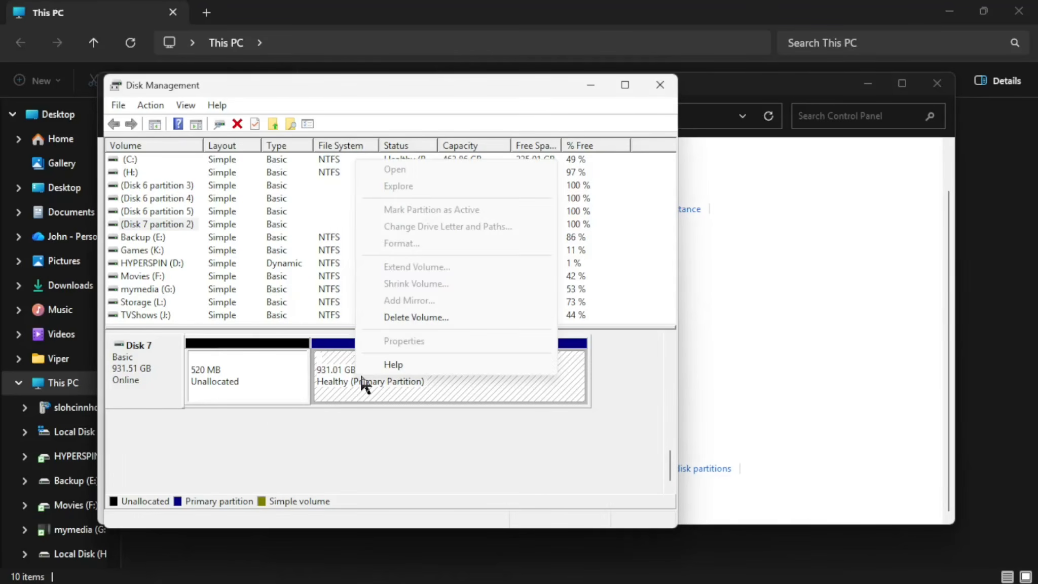
click(404, 318)
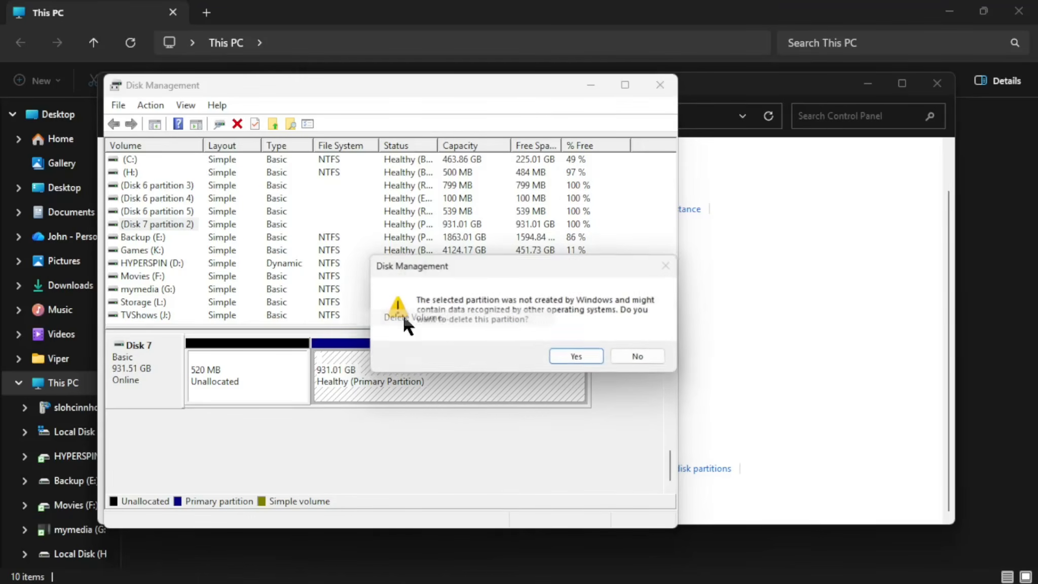
click(573, 357)
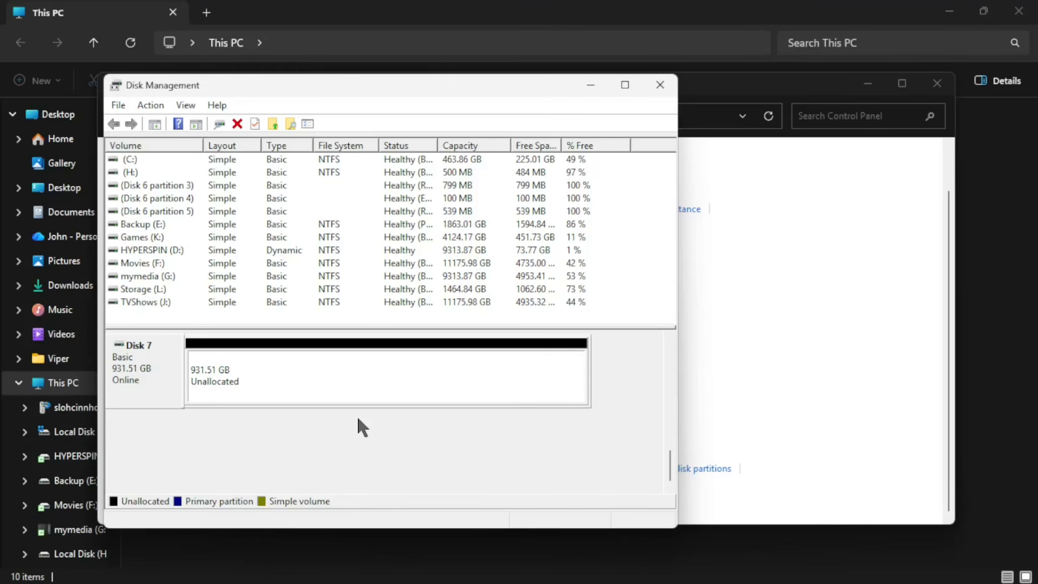
Create a full-size 953867 MB NTFS simple volume on Disk 7, drive letter I, labelled WINAPPS.
right_click(347, 380)
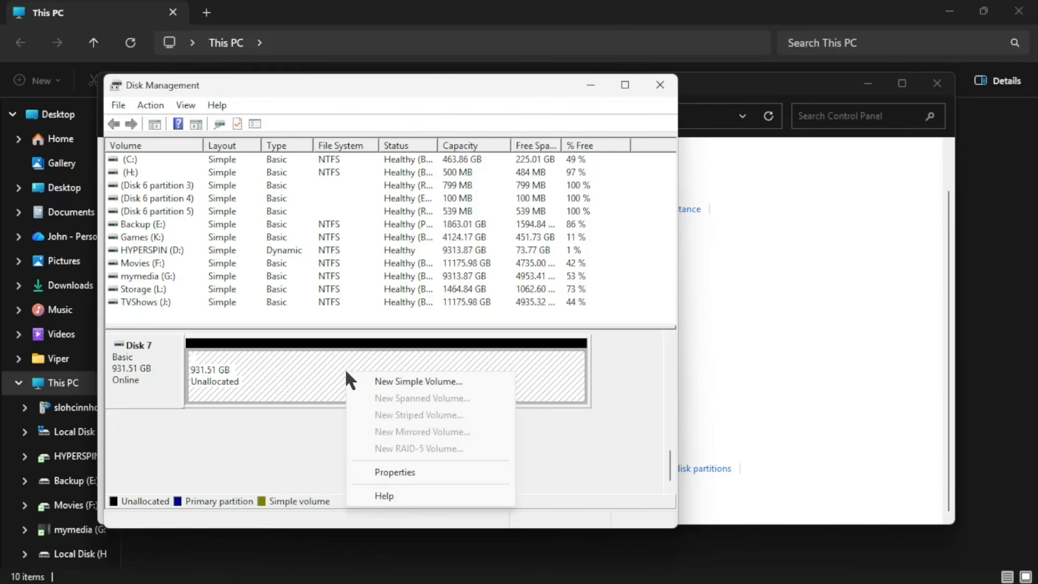
click(415, 379)
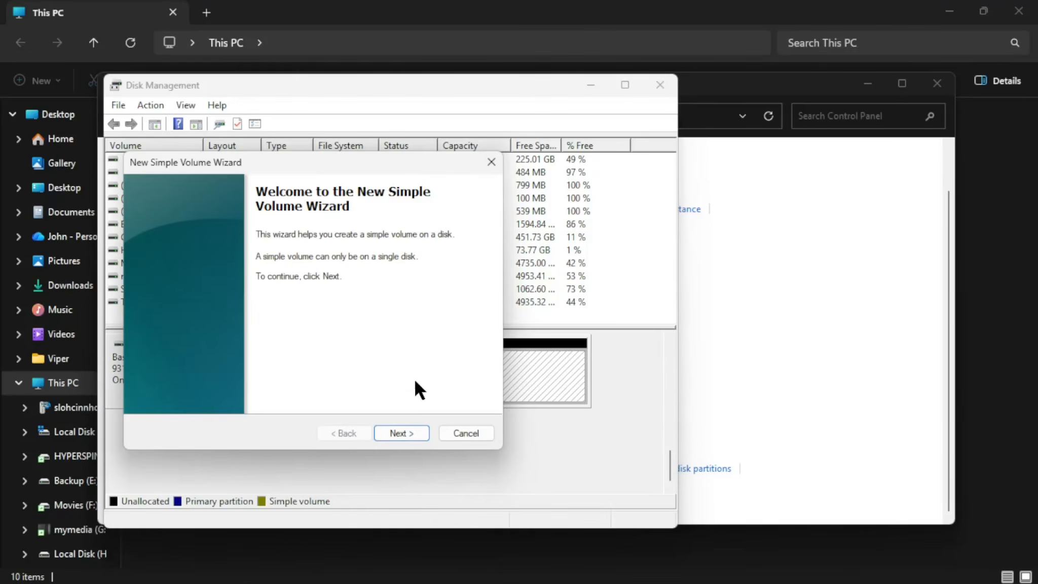
click(400, 435)
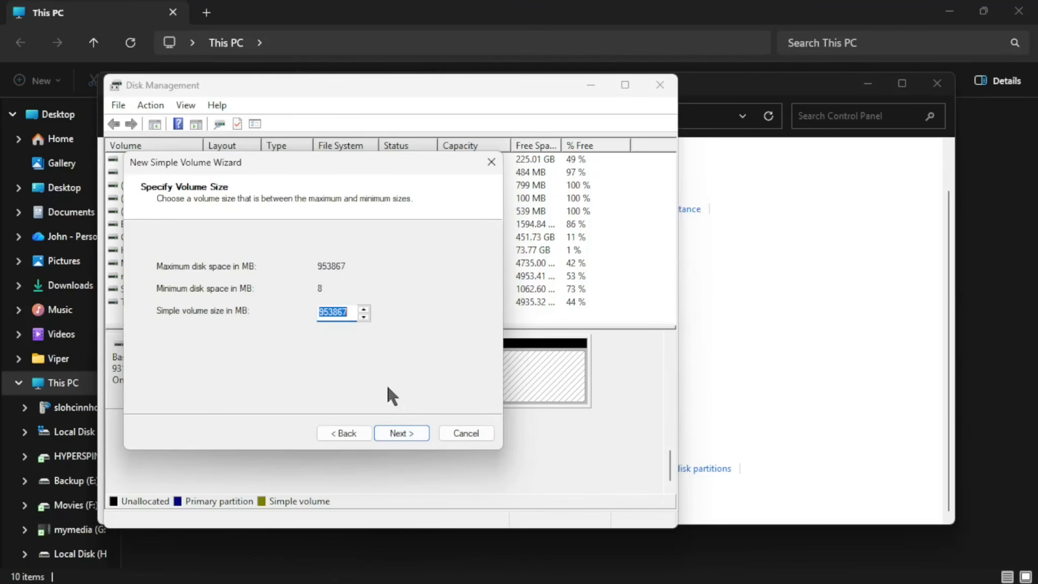
click(405, 432)
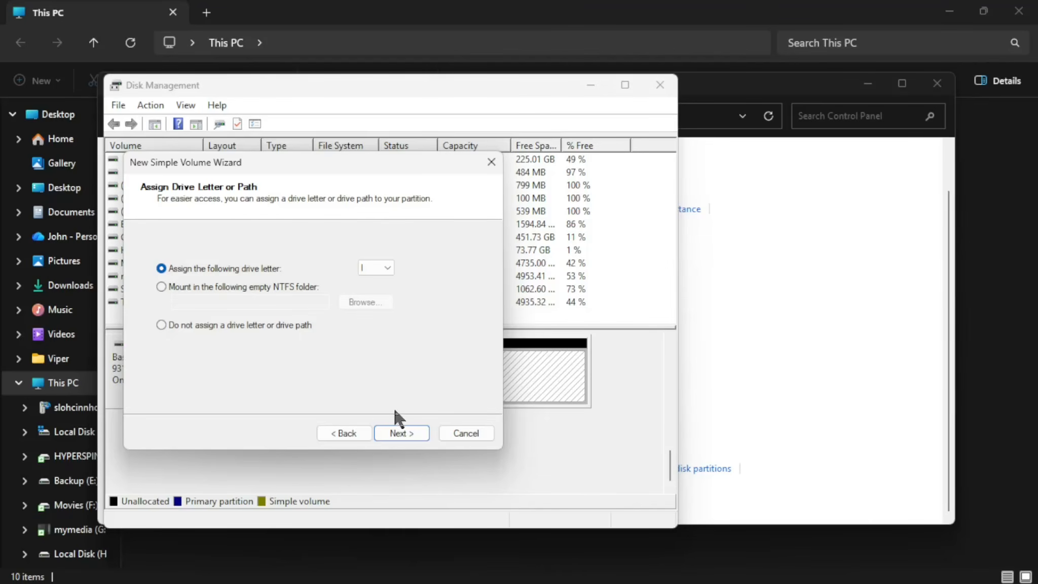
click(409, 435)
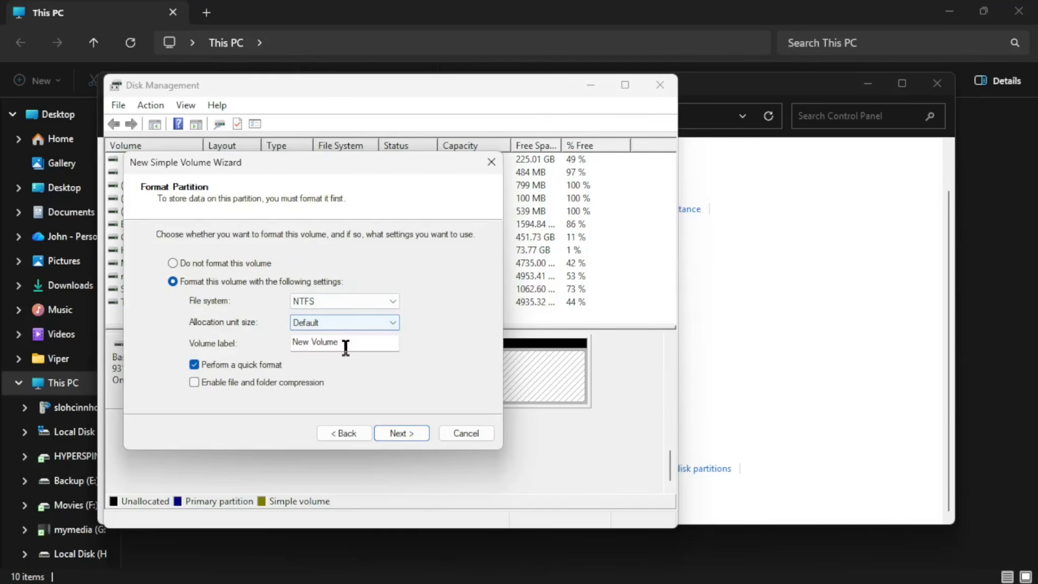
drag(354, 343, 279, 348)
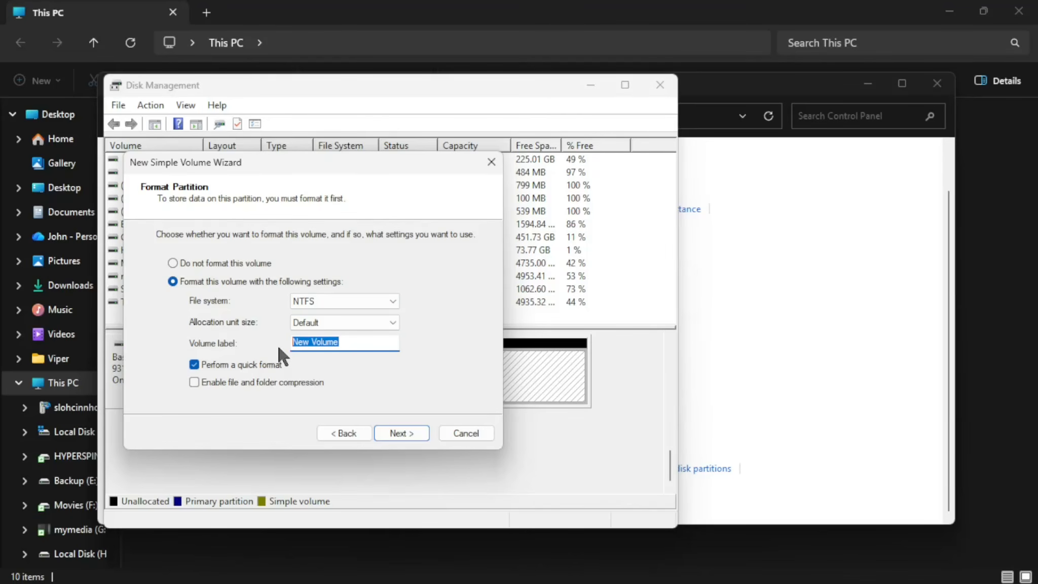
text(WINAPPS)
click(408, 437)
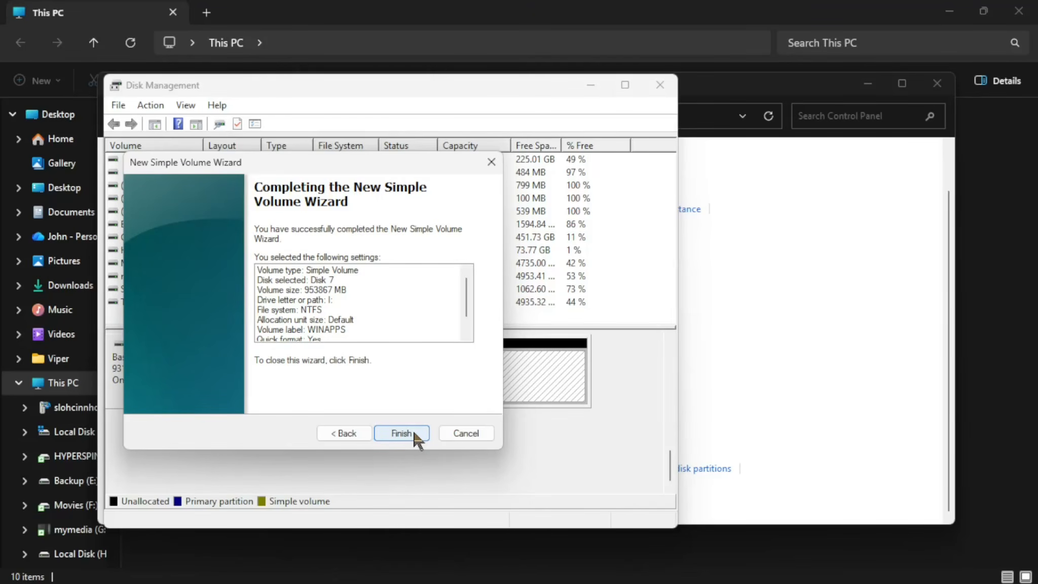
click(402, 432)
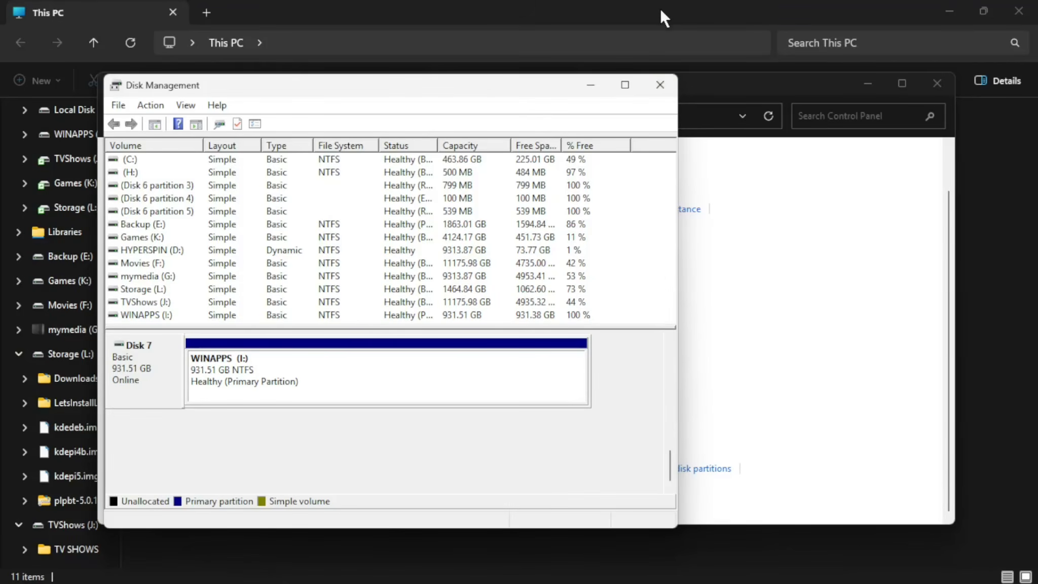
Close Disk Management and Control Panel, check WINAPPS (I:) in This PC, then close Explorer.
click(667, 91)
click(937, 82)
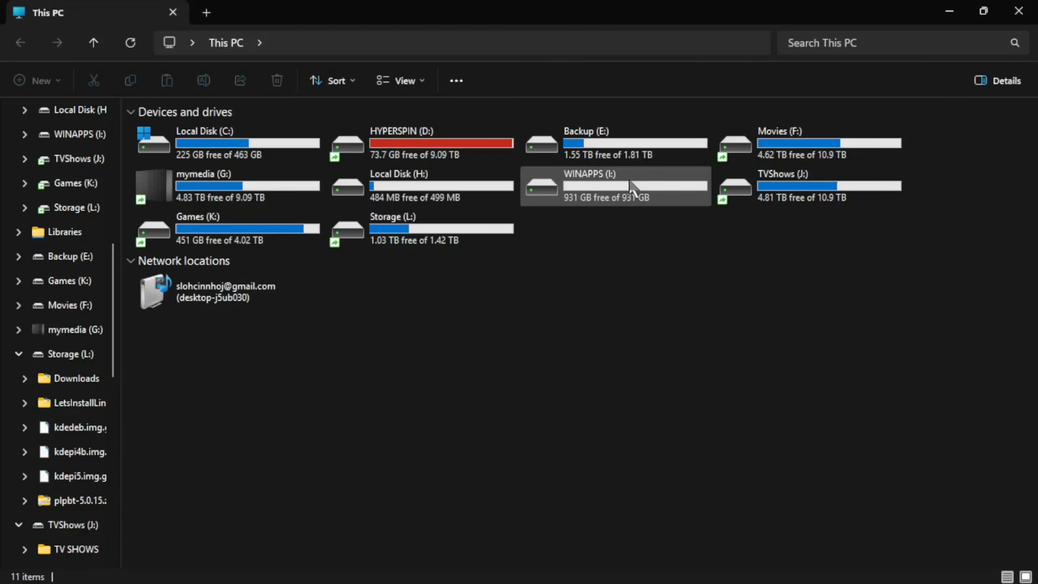
right_click(648, 196)
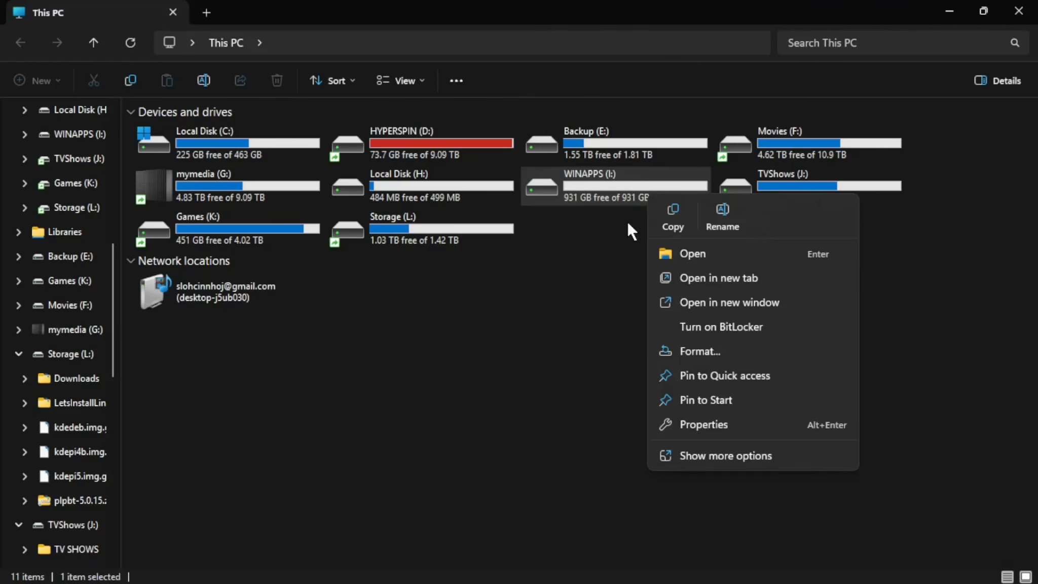
click(966, 209)
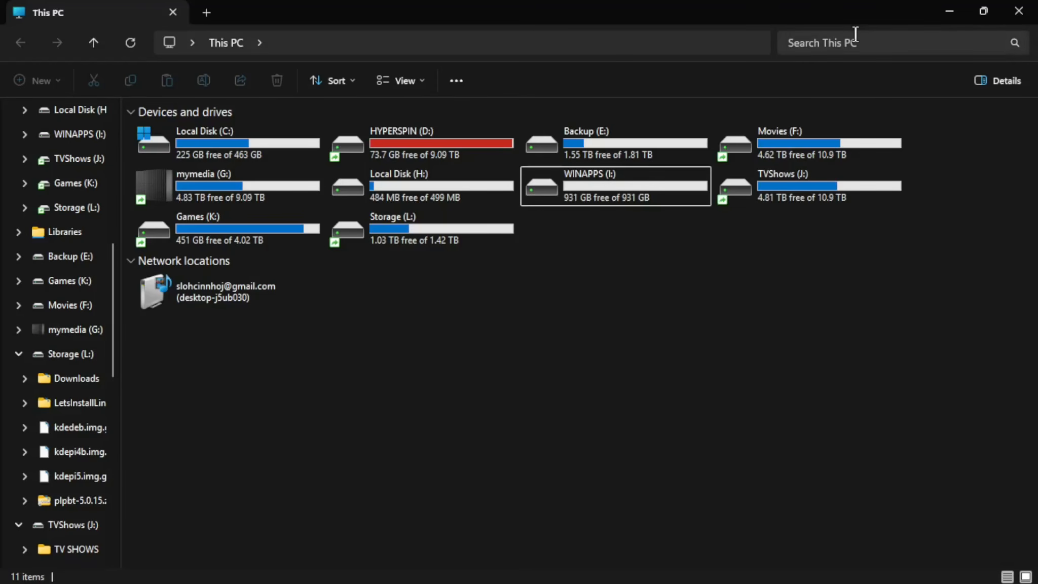
click(1026, 7)
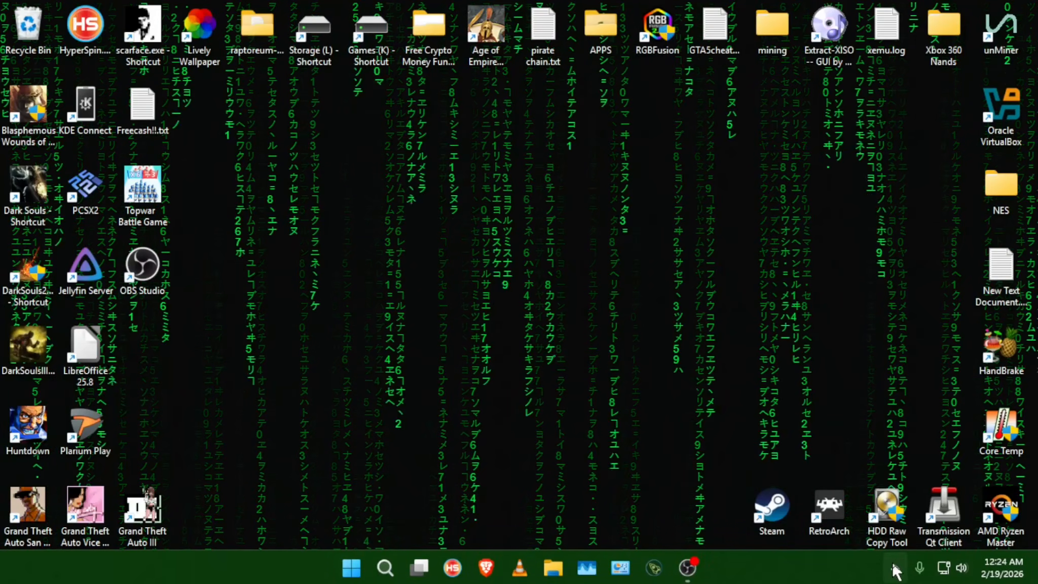
Safely eject the External USB 3.0 drive from the notification area's Safely Remove Hardware icon.
click(893, 564)
right_click(926, 492)
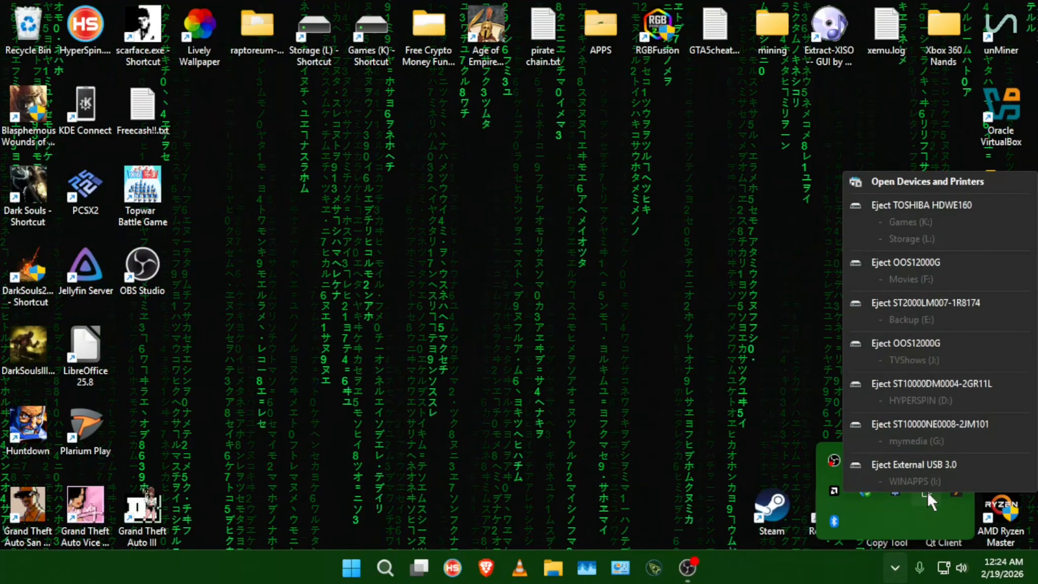
click(912, 463)
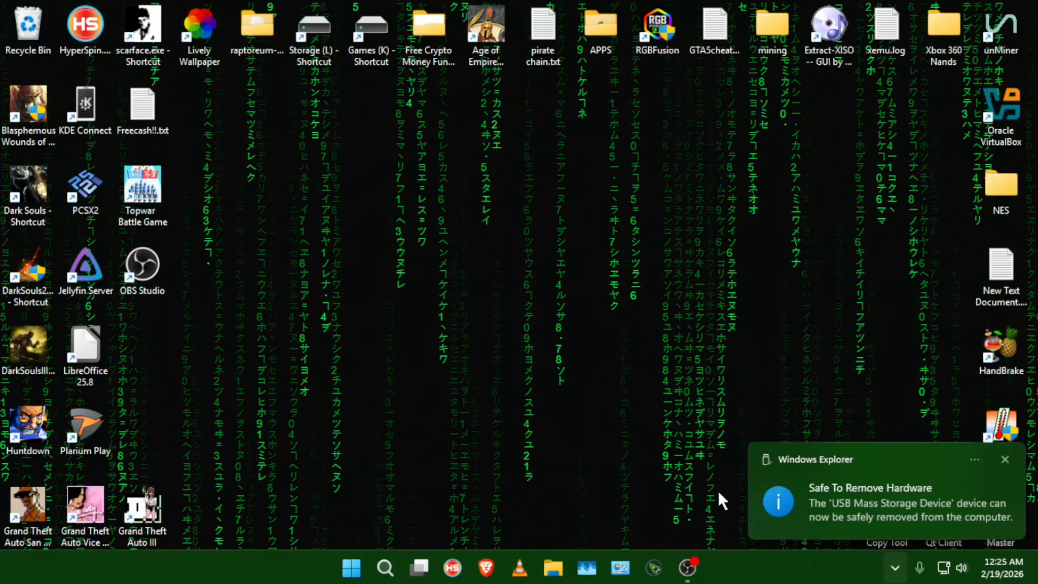
click(697, 567)
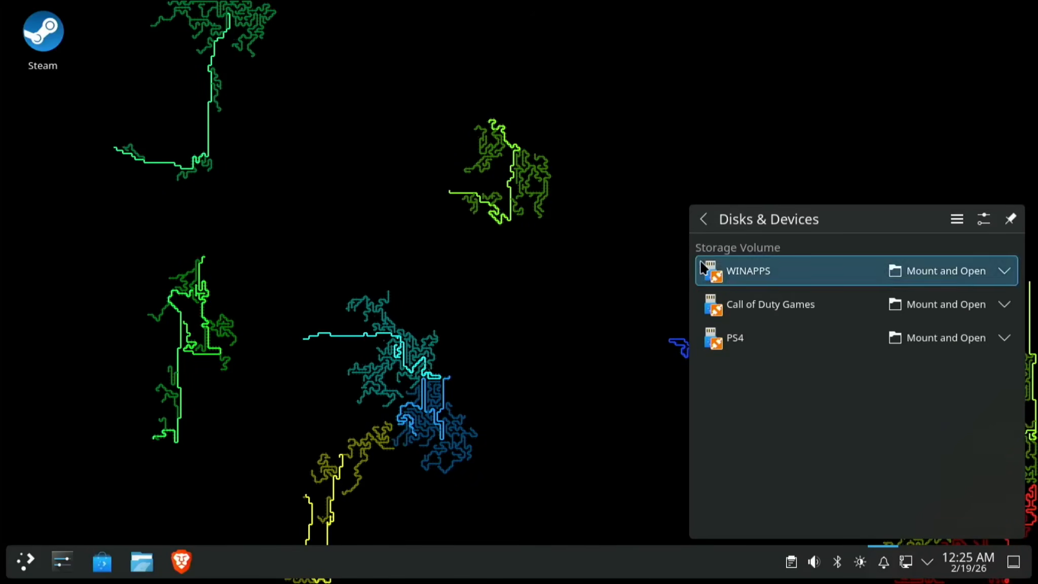
Mount WINAPPS from Disks & Devices, view its contents in Dolphin, then close the window.
click(932, 283)
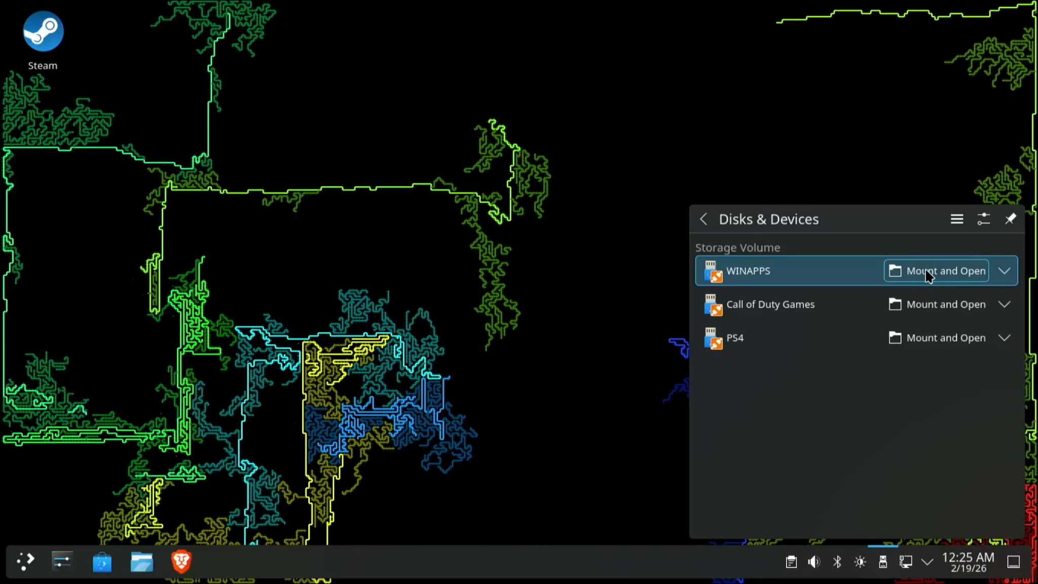
click(926, 271)
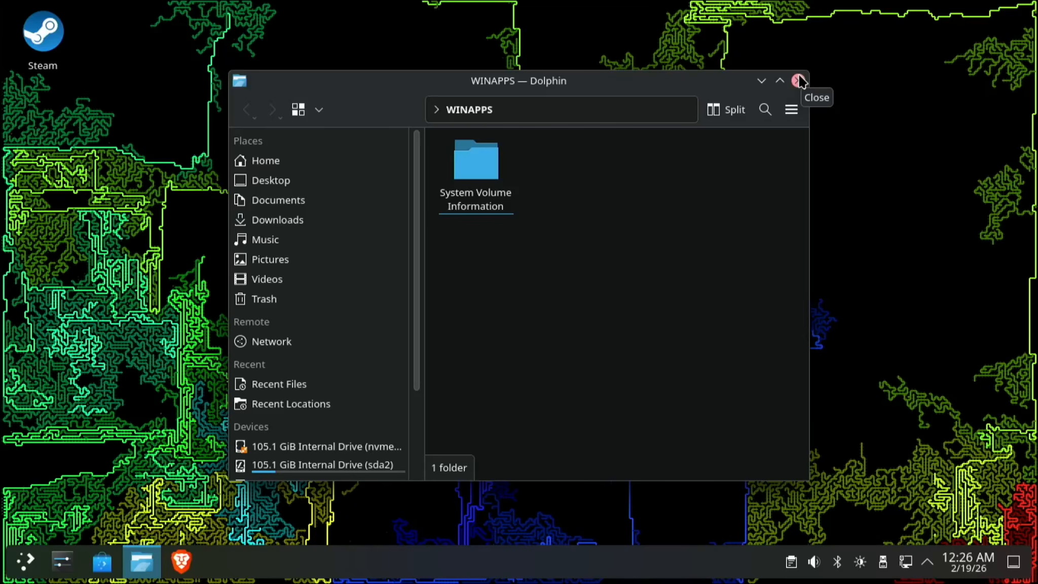
click(798, 81)
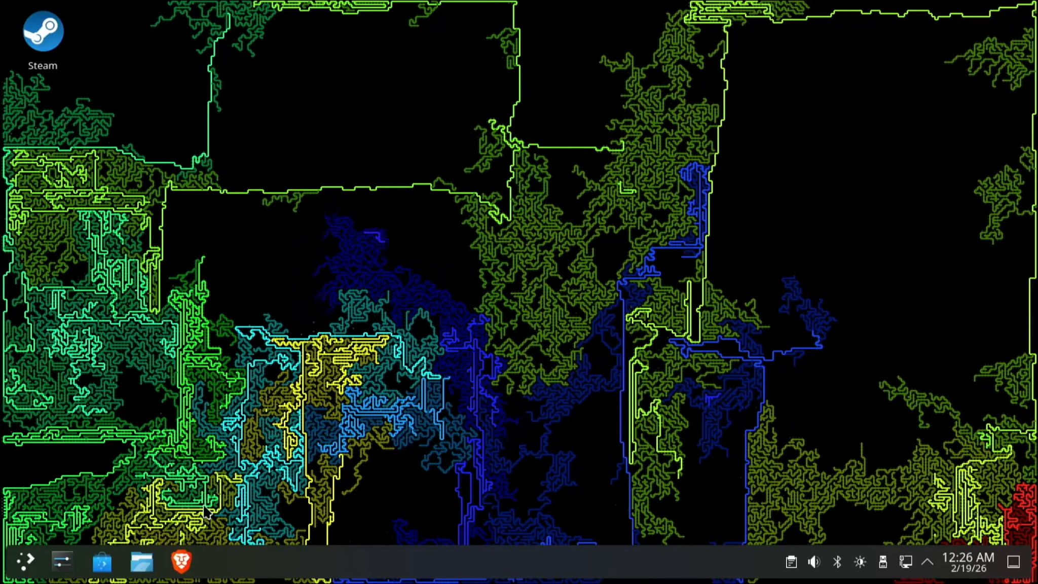
Search xemu in Brave and save xemu-0.8.133-windows-x86_64.zip from xemu.app to Downloads.
click(182, 563)
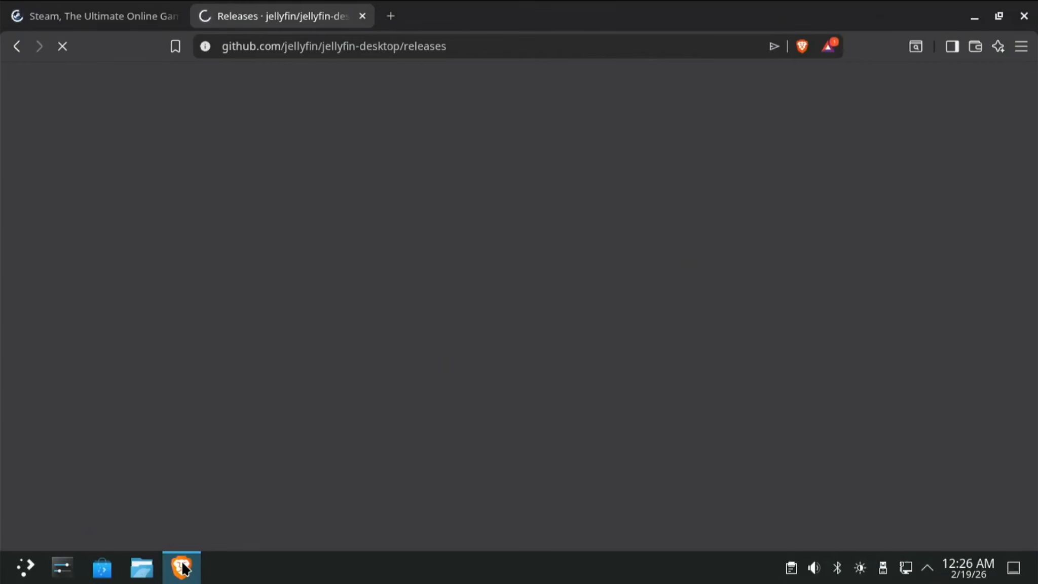
mouse_move(184, 568)
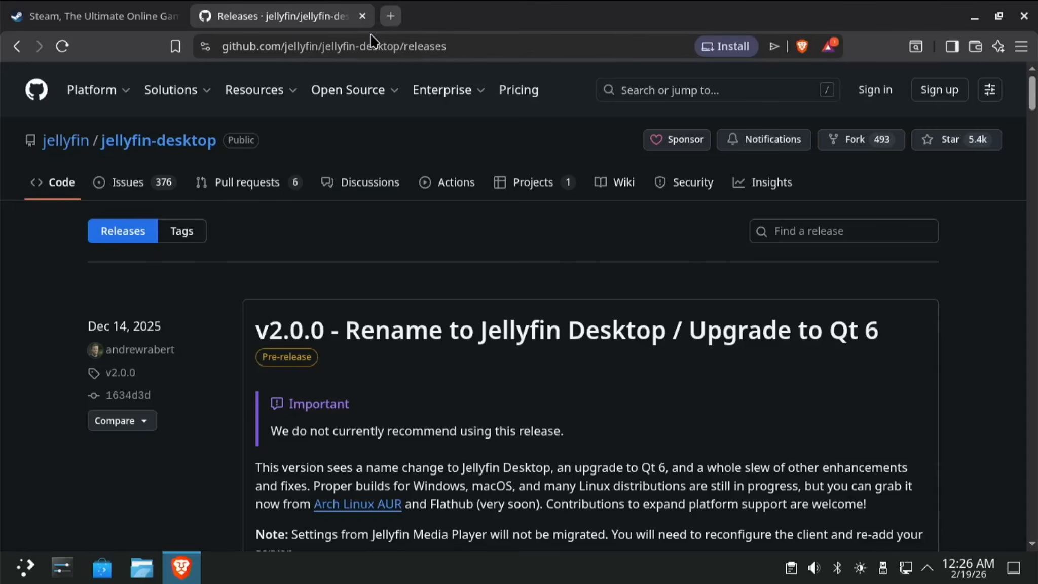
click(384, 44)
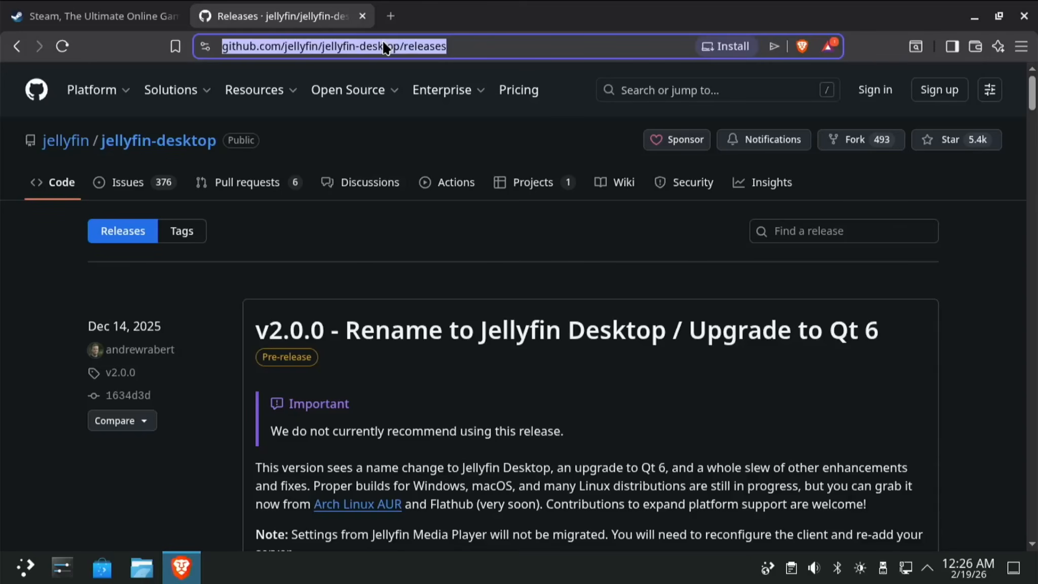
text(xemu)
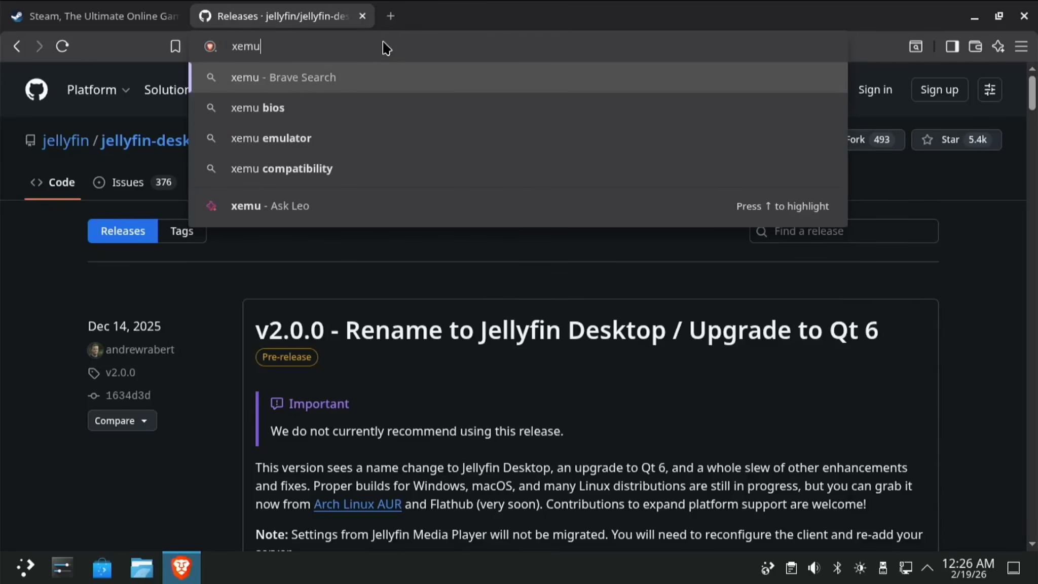
key(Return)
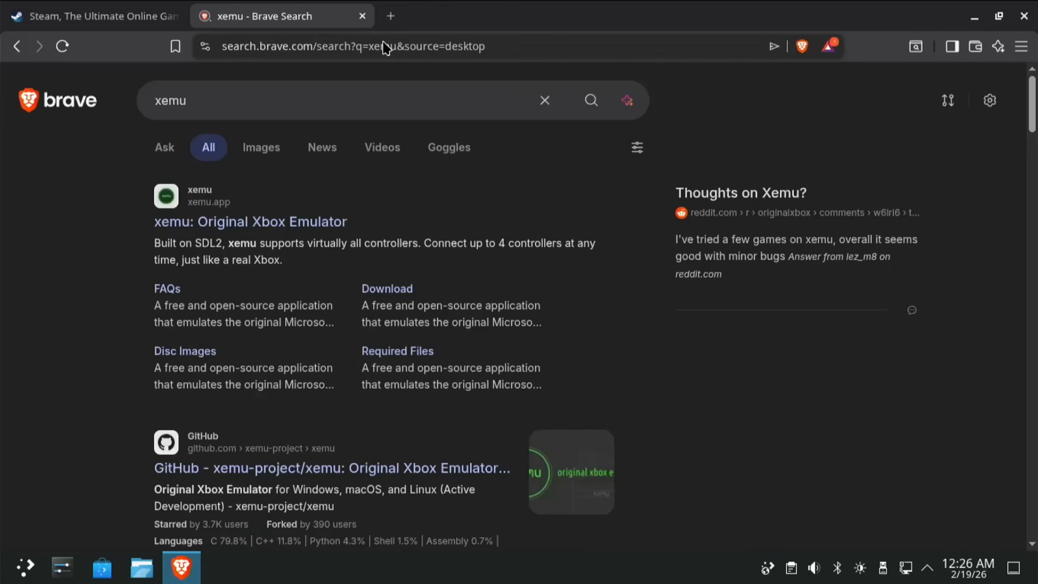
click(223, 227)
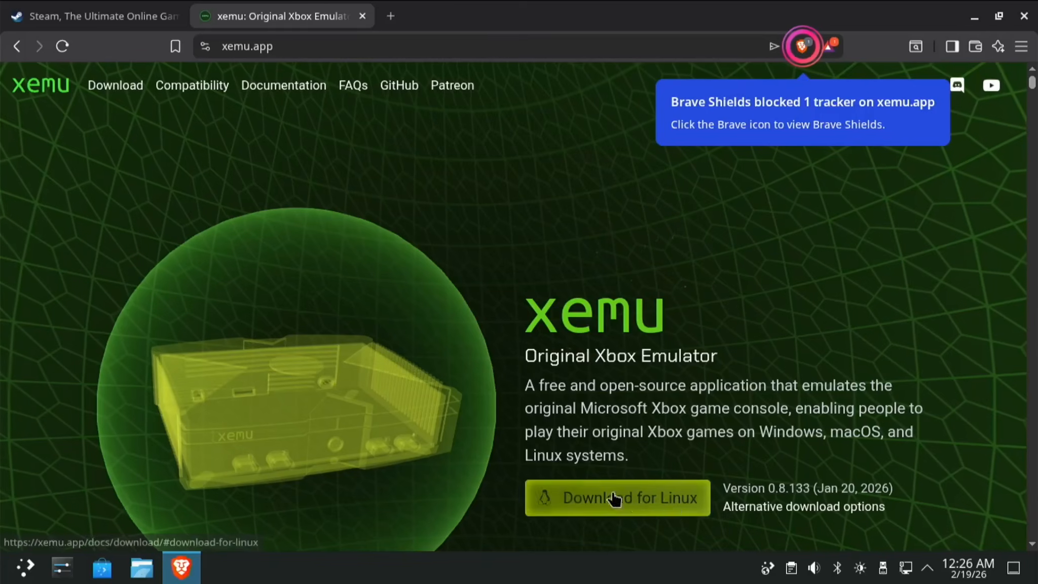
click(813, 507)
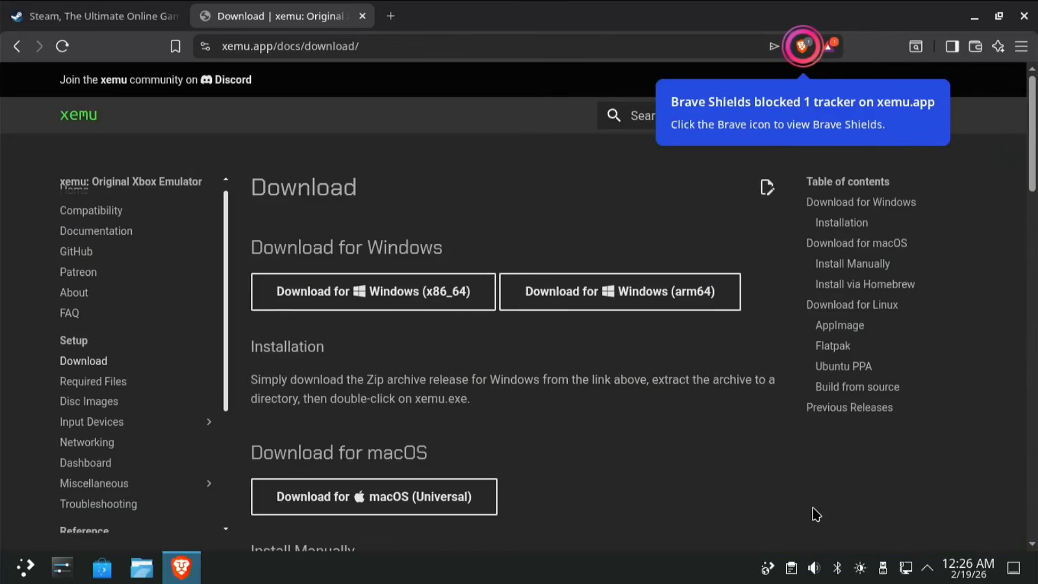
click(399, 294)
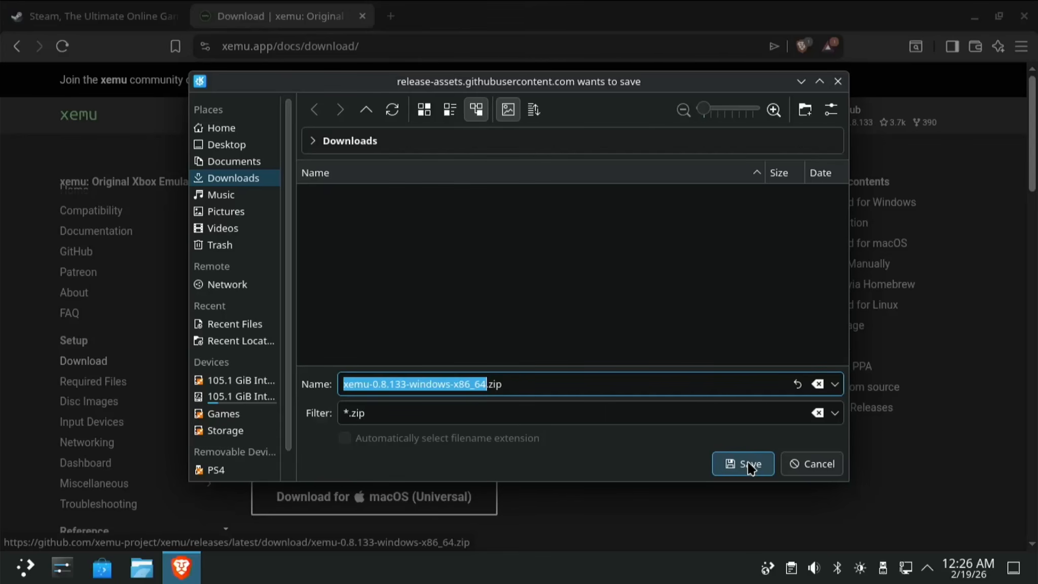
click(750, 467)
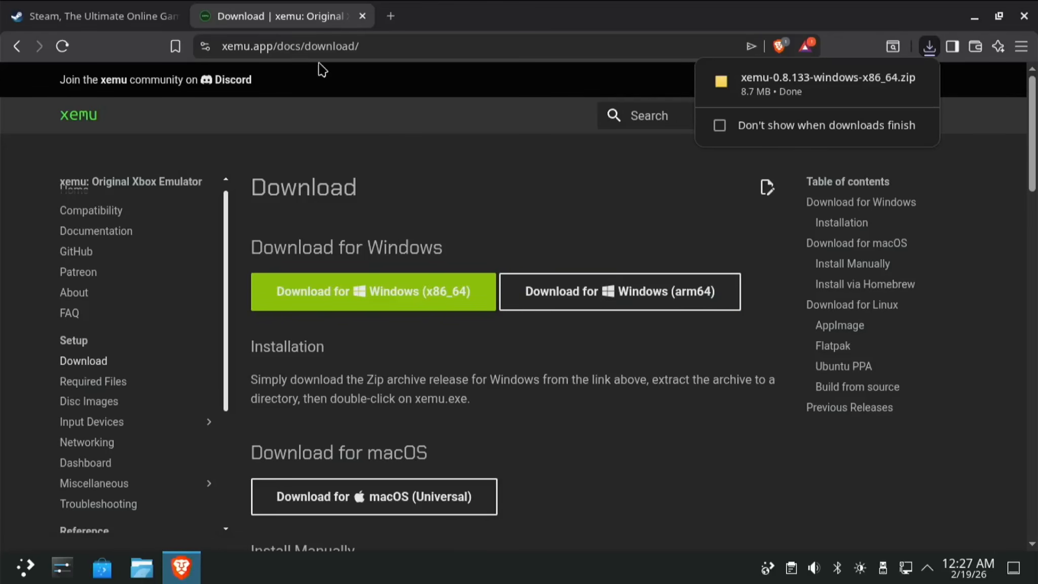
click(386, 47)
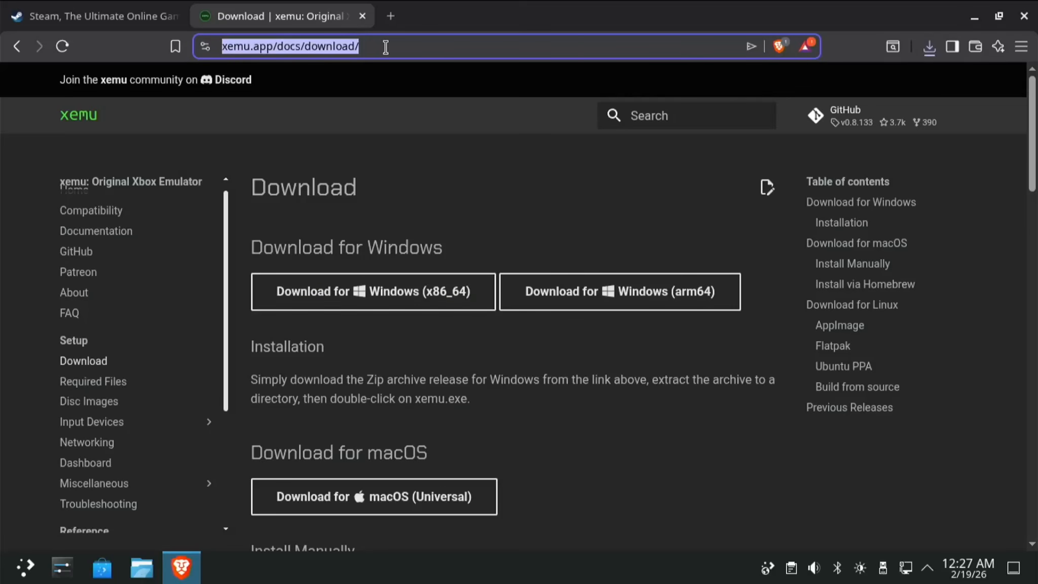
Search 'xenia manager' and save xenia_manager.zip (71.0 MB) from the GitHub 3.4.1 release.
text(x)
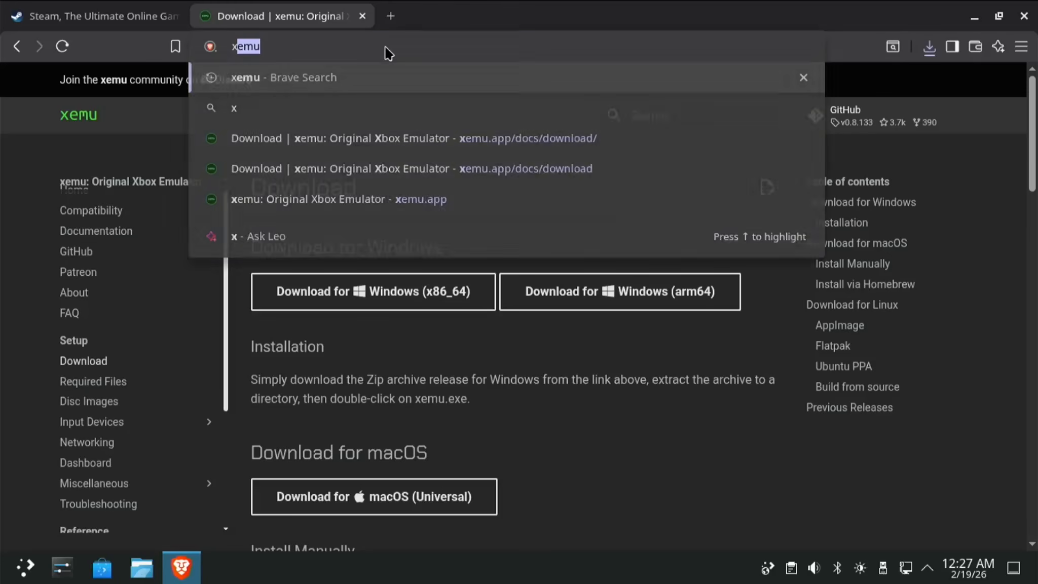
text(enia m)
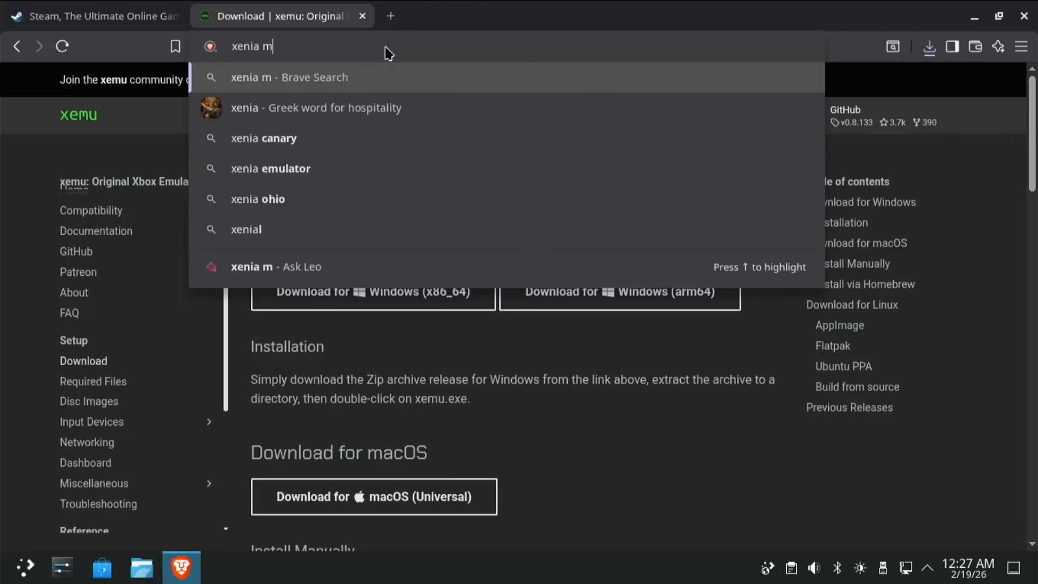
text(anager)
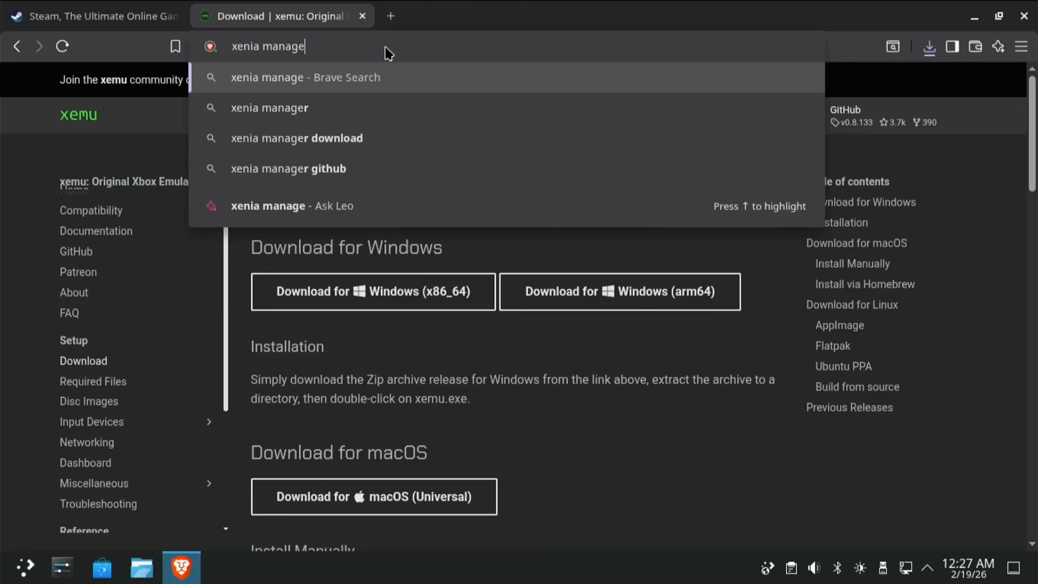
key(Return)
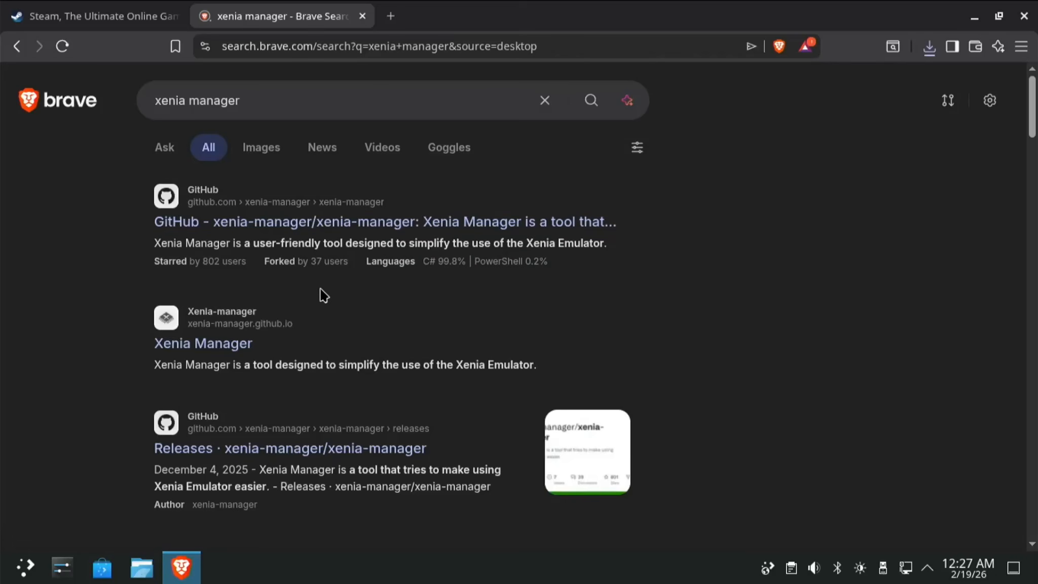
click(350, 225)
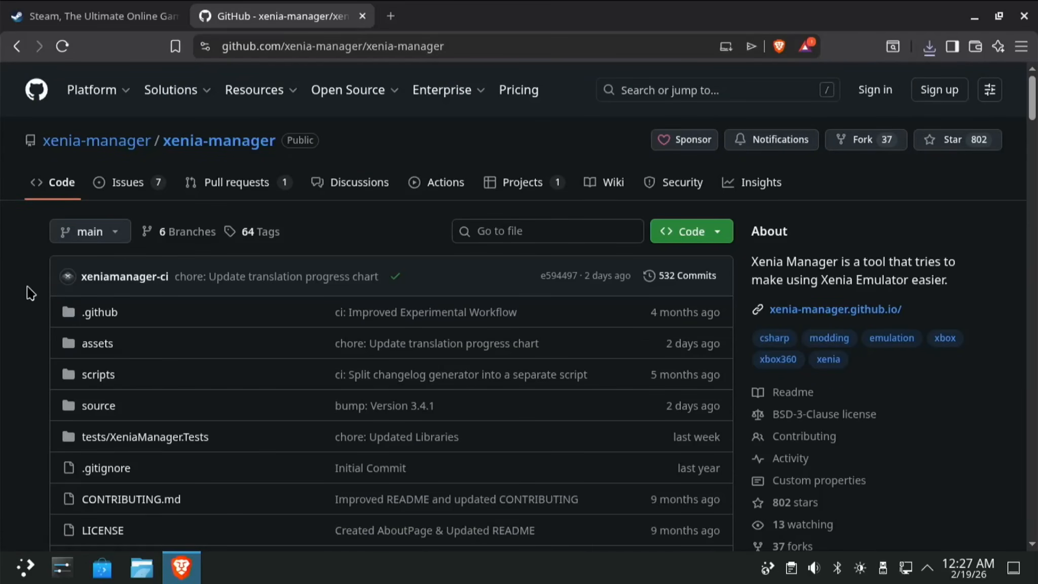
scroll(30, 293, down, 6)
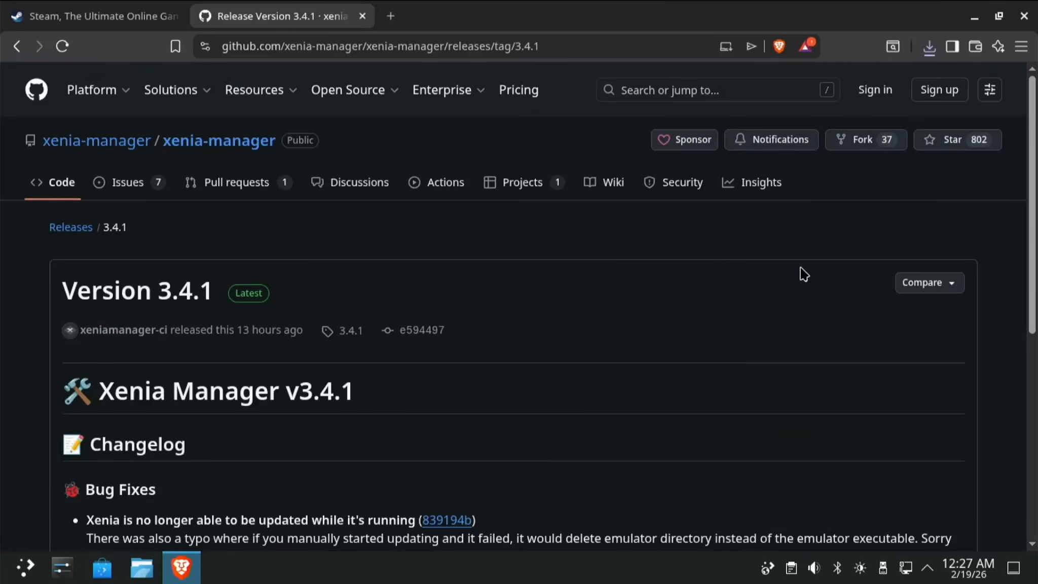
scroll(803, 274, down, 8)
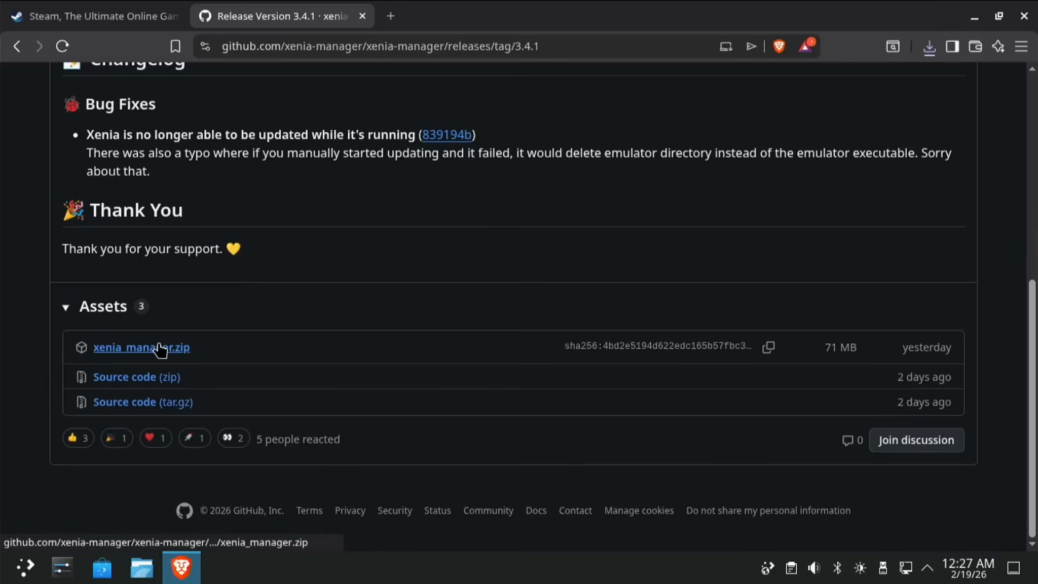
click(142, 347)
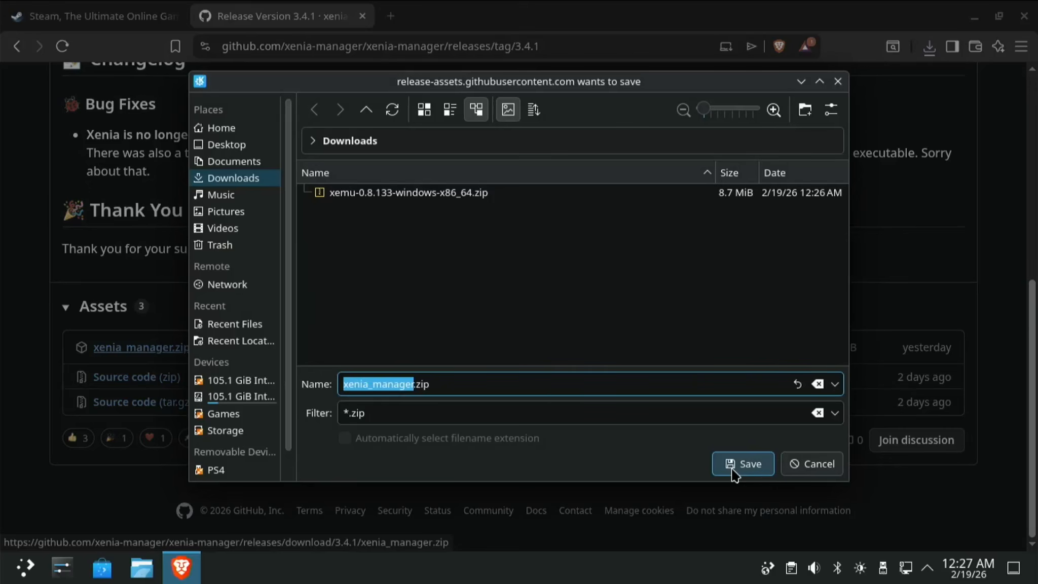
click(734, 470)
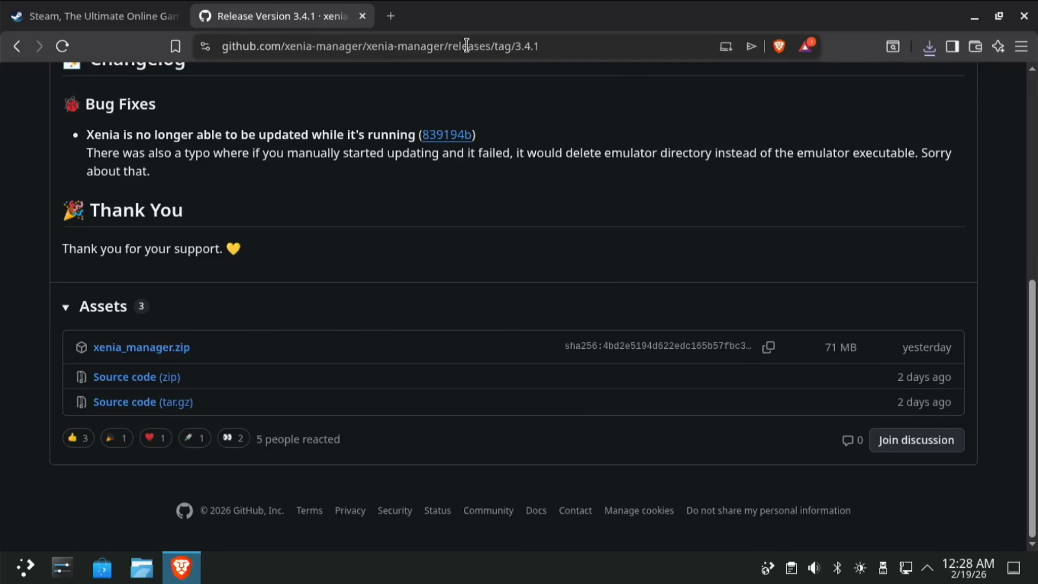
Search 'filezilla' and reach filezilla-project.org's Windows 64-bit FileZilla Client download page.
click(466, 46)
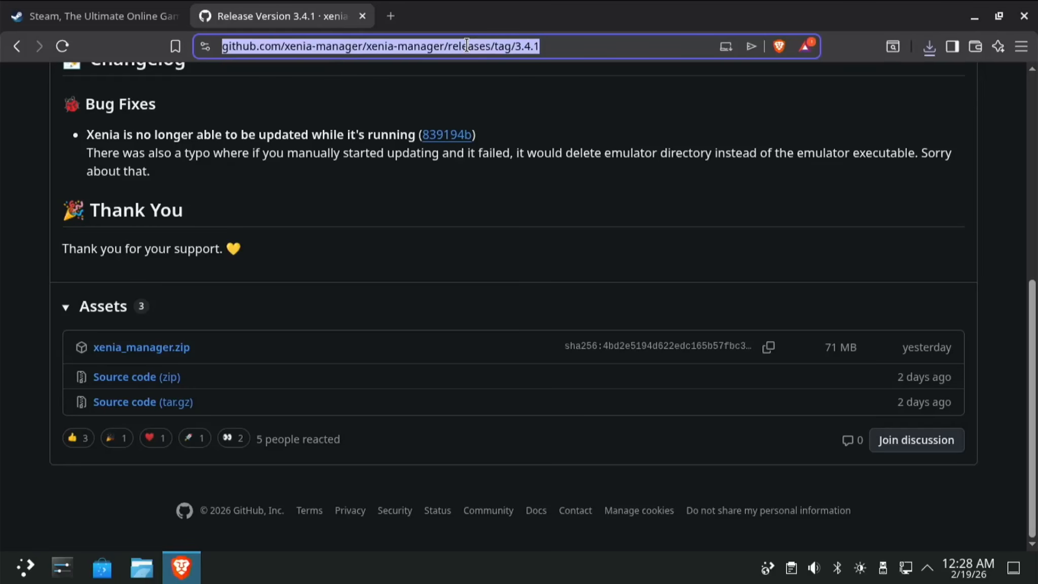
text(fi)
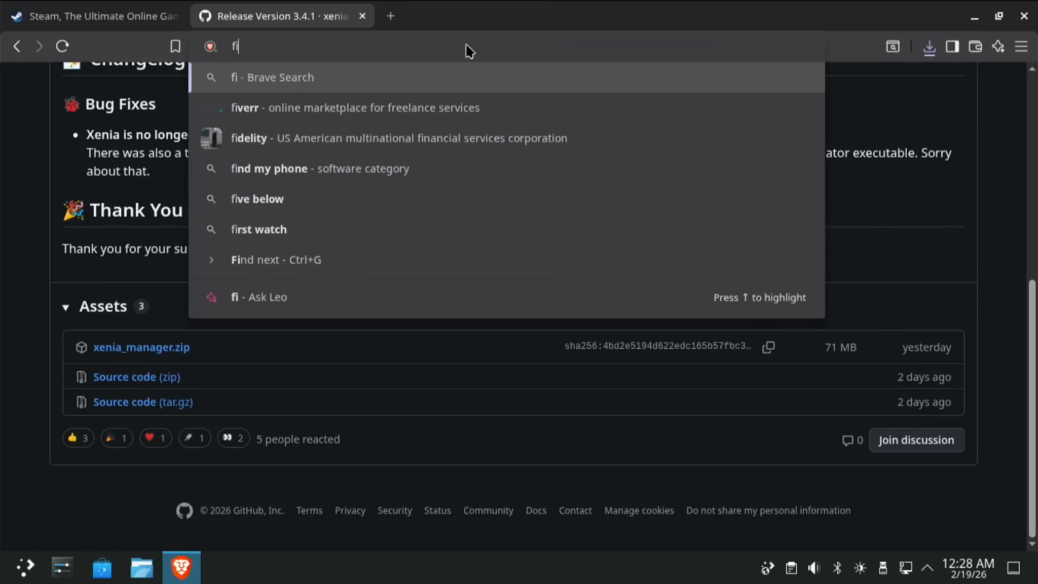
text(lezilla)
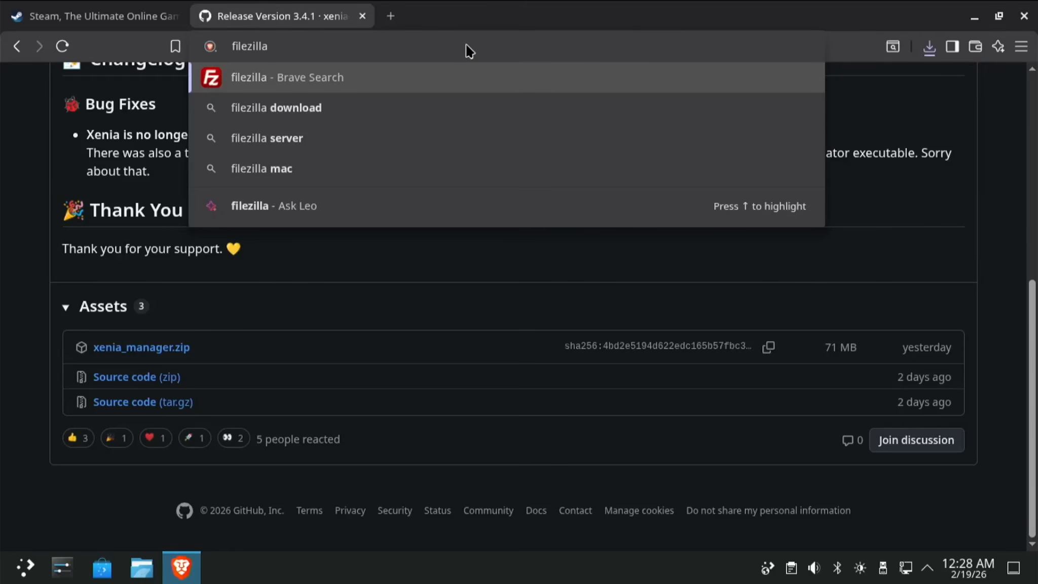
key(Return)
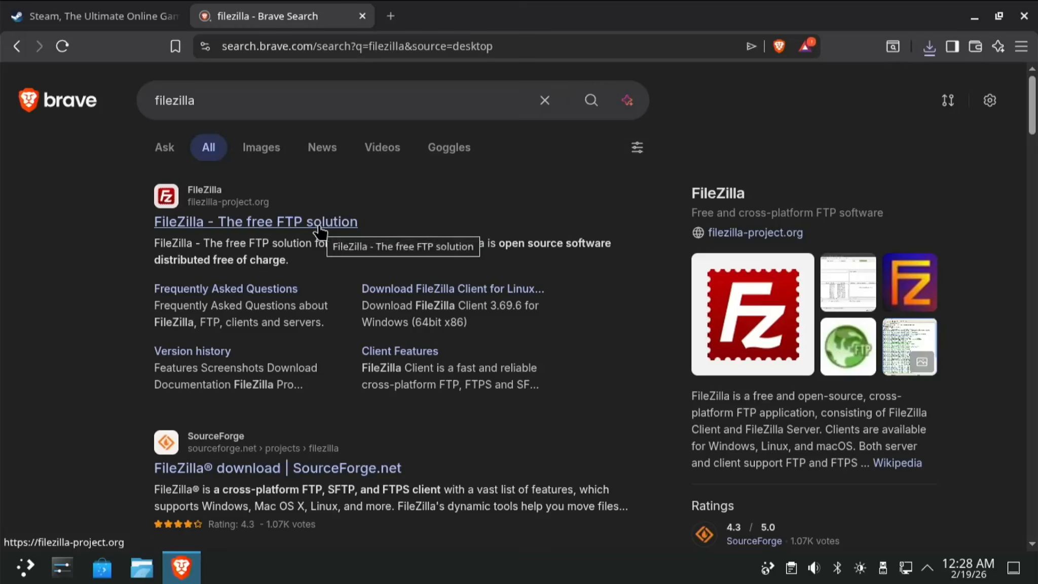
click(320, 227)
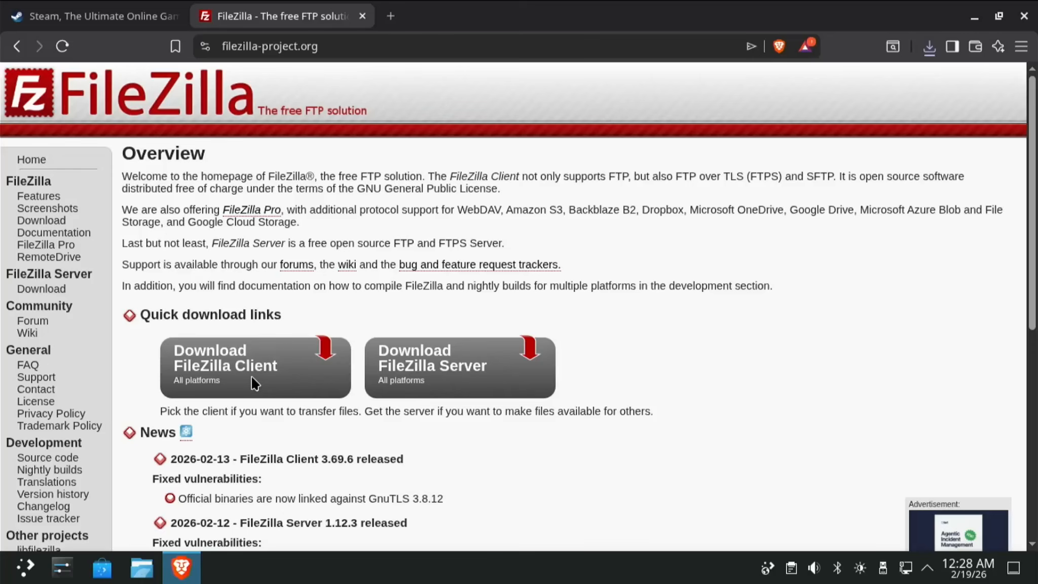
click(231, 357)
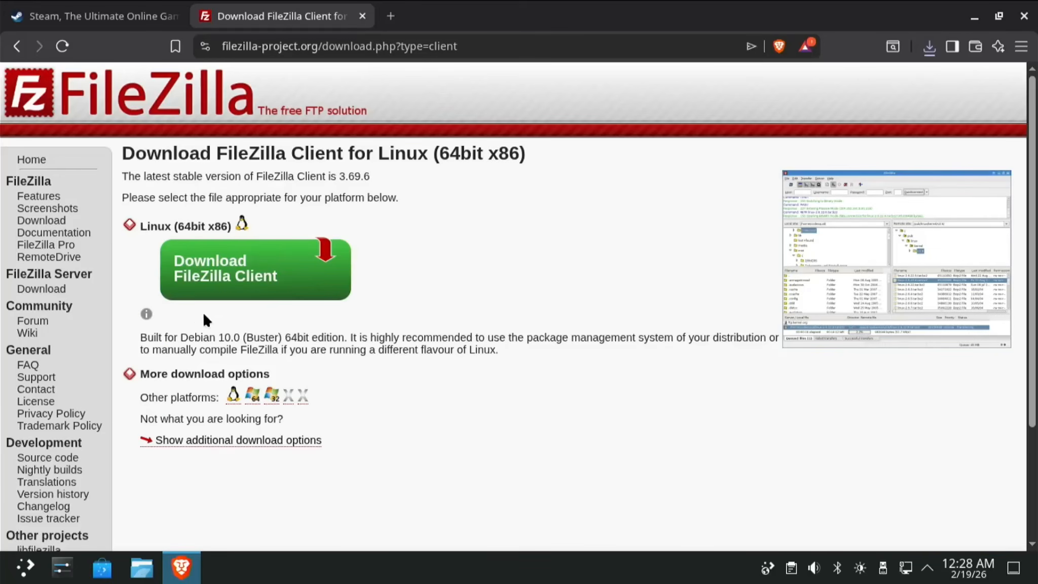
click(252, 396)
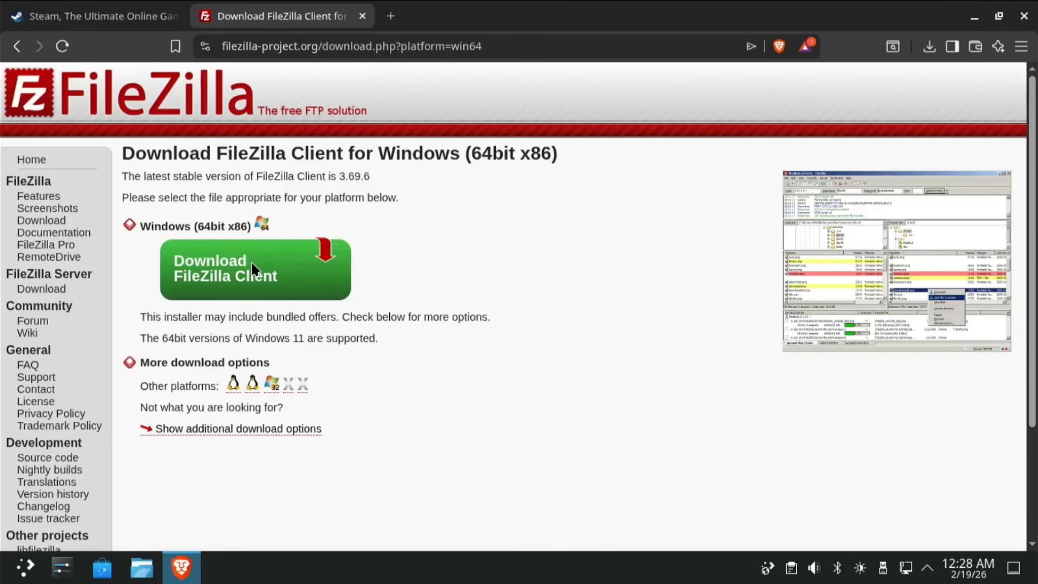
Download the free 64-bit Windows FileZilla Client installer into Downloads.
click(225, 276)
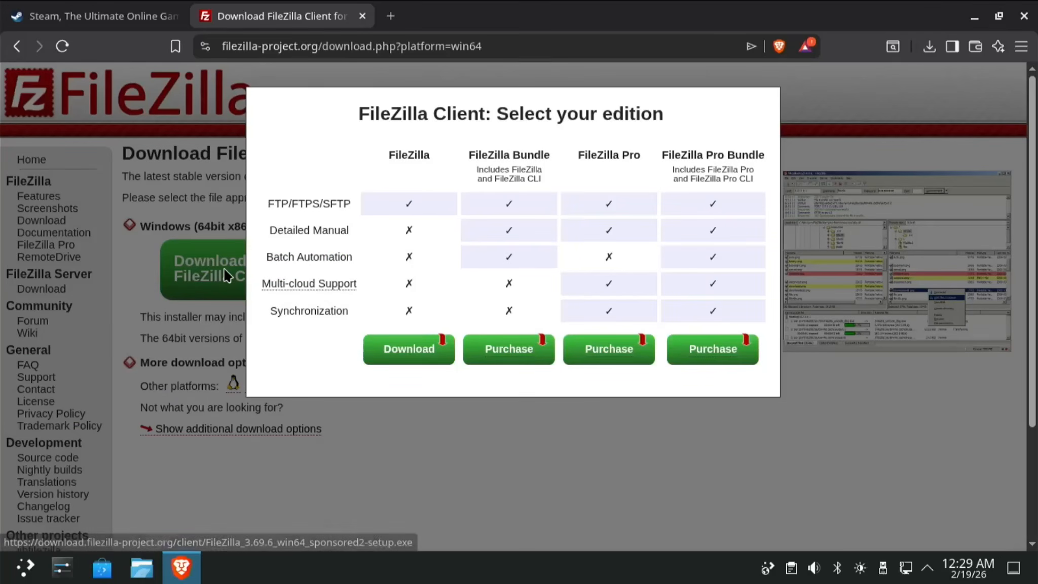
click(406, 354)
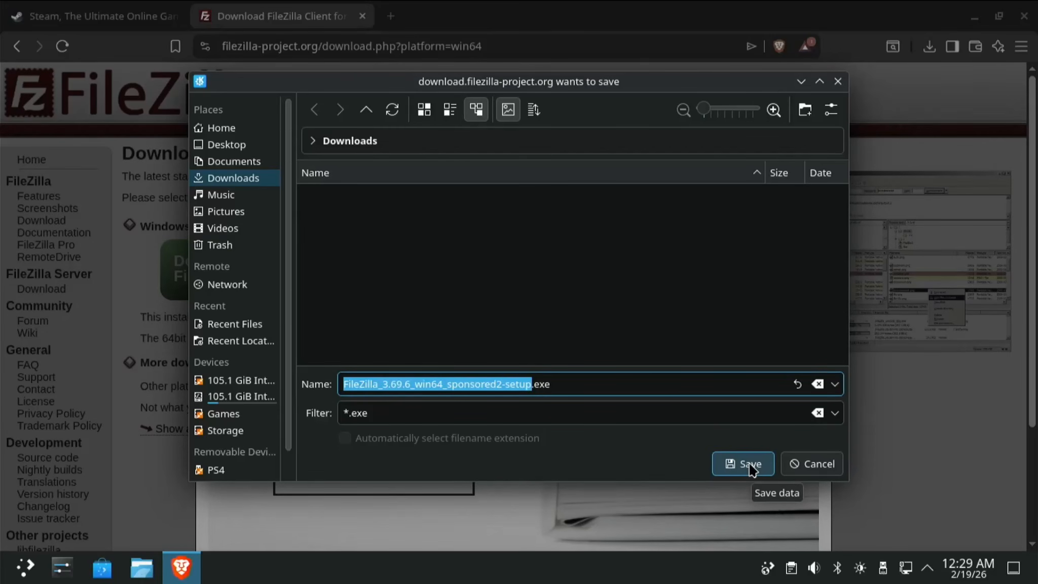
click(752, 469)
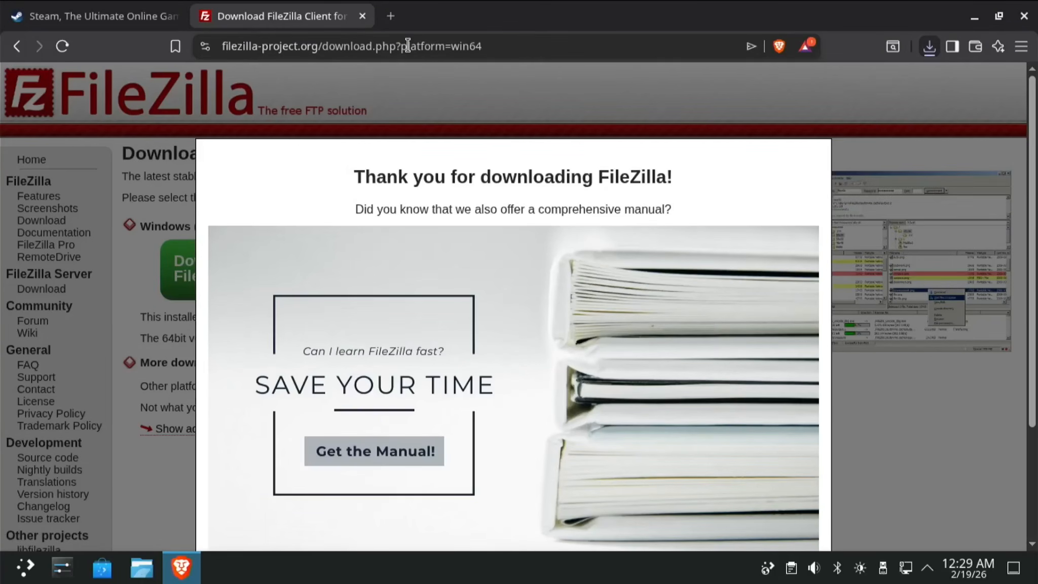
click(494, 48)
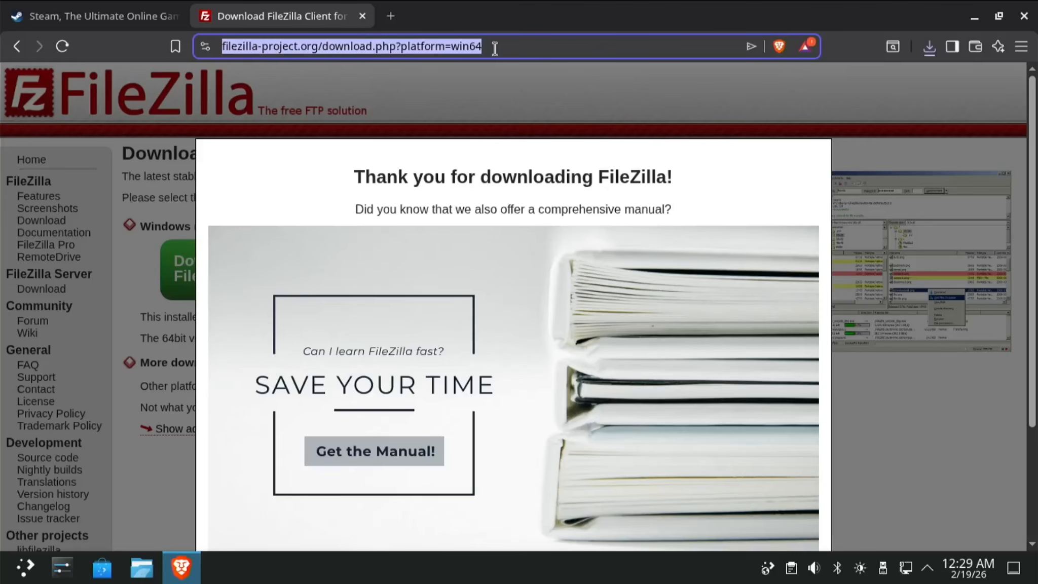
Search 'microsoft store' and open apps.microsoft.com, cancelling the close-all-tabs prompt to keep Brave open.
text(m)
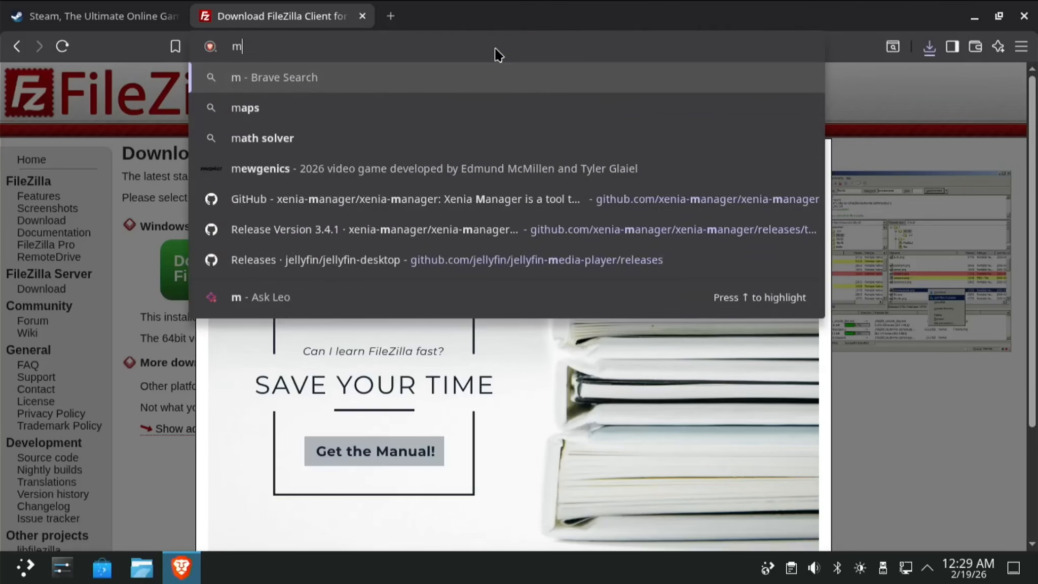
text(icro)
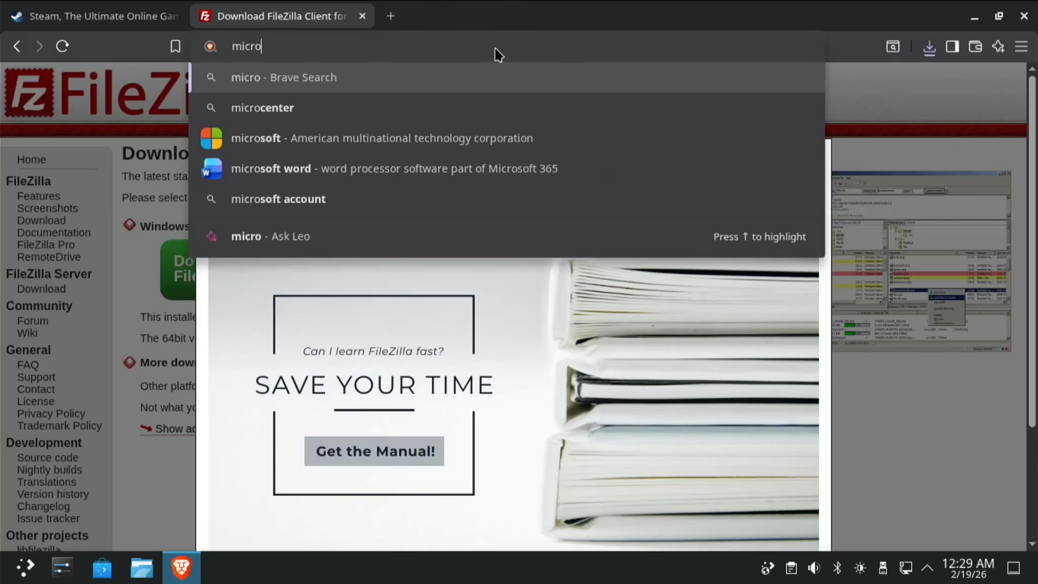
text(soft)
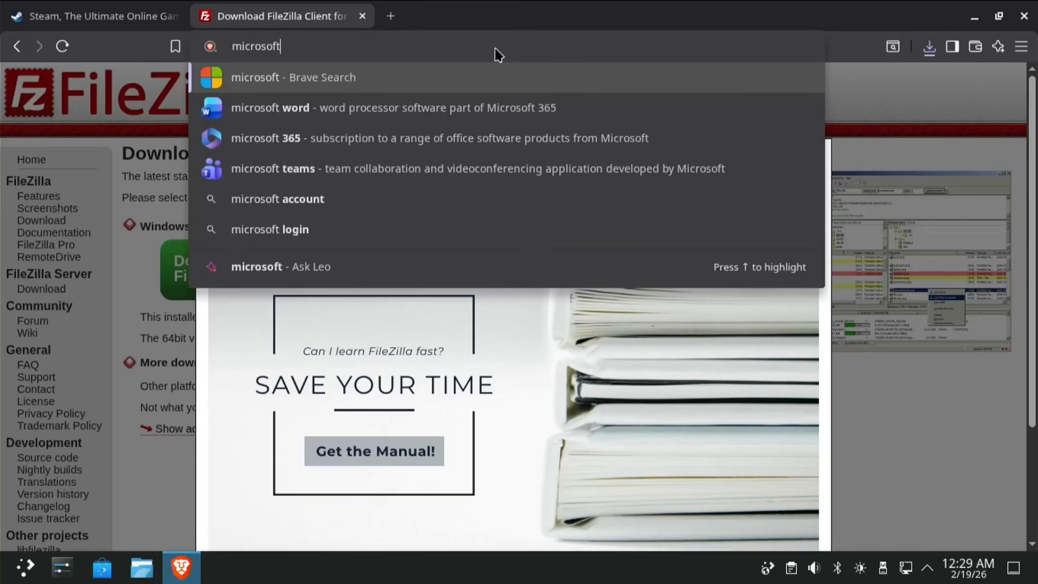
text( store)
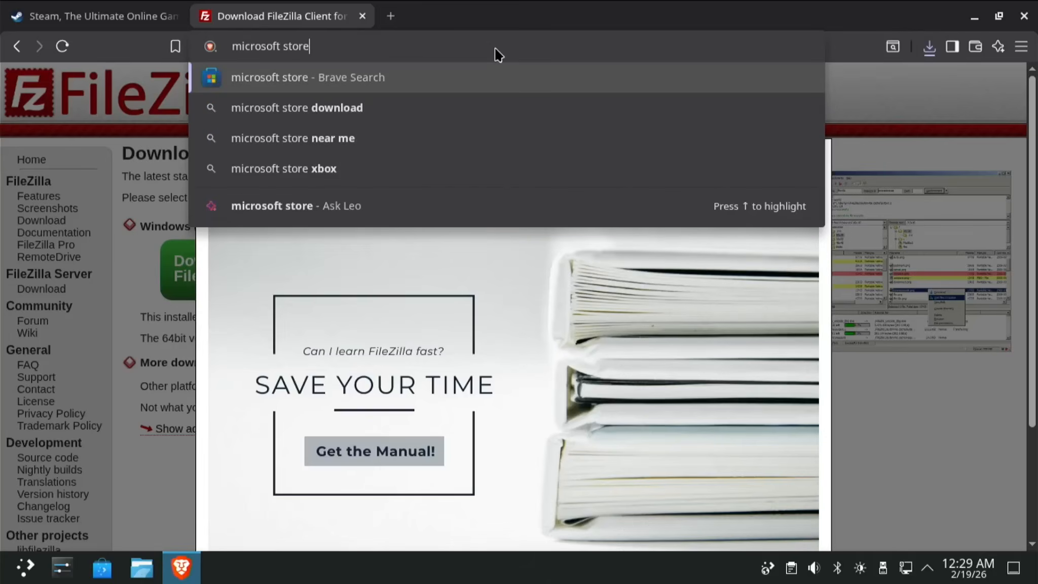
key(Return)
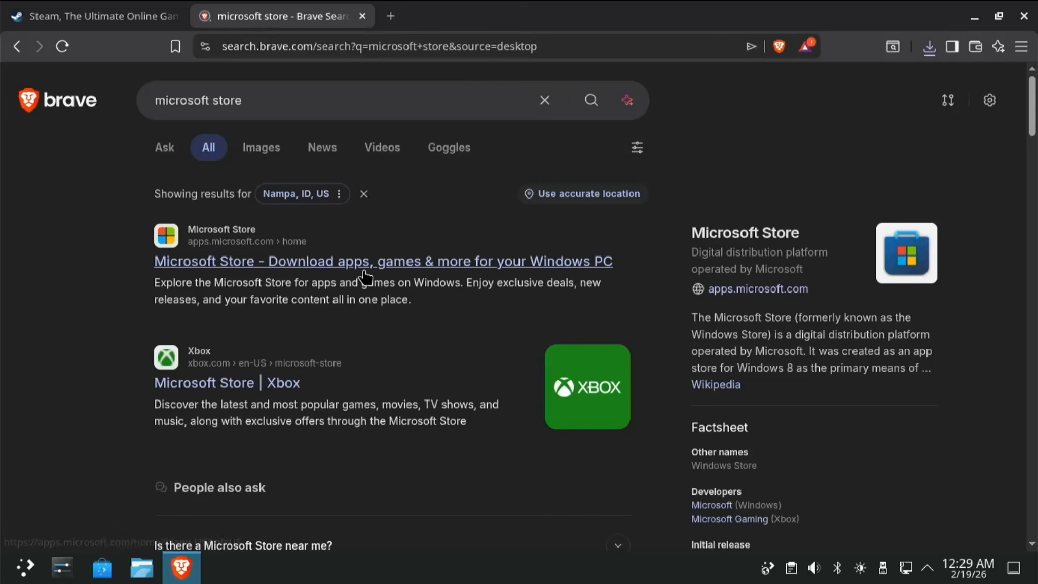
click(377, 267)
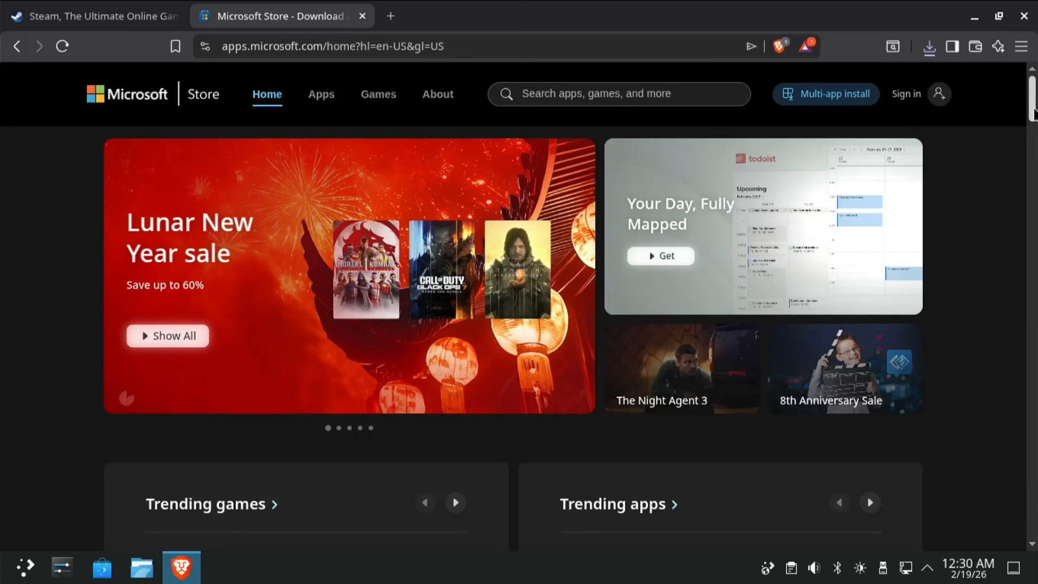
drag(1033, 112, 1034, 69)
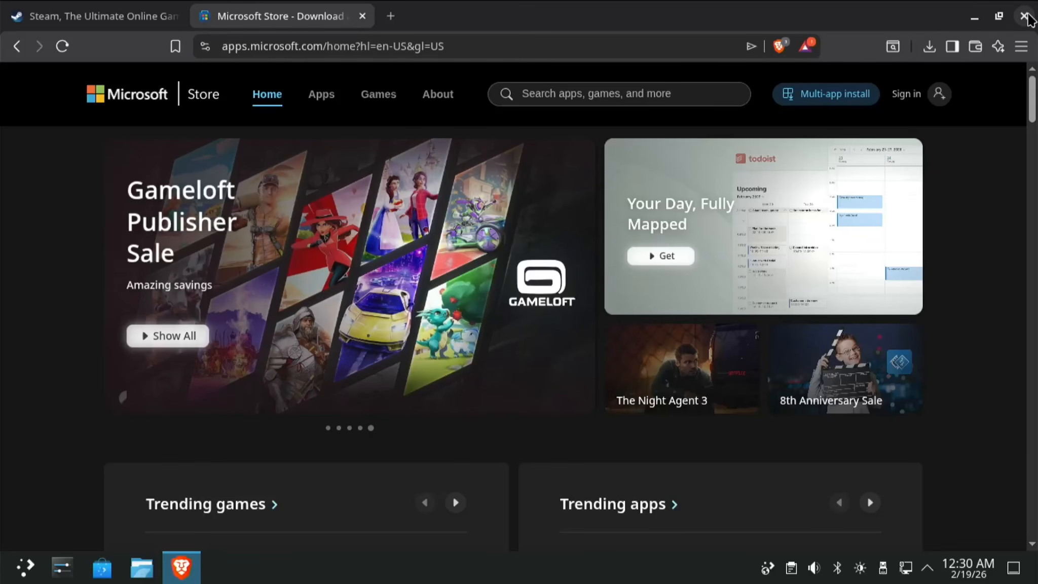
click(1024, 16)
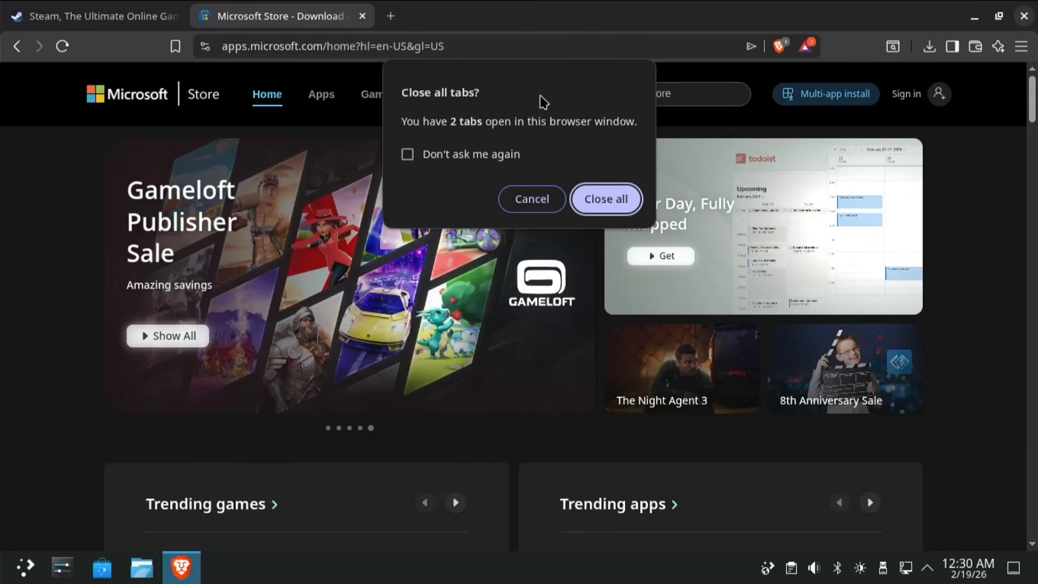
click(533, 202)
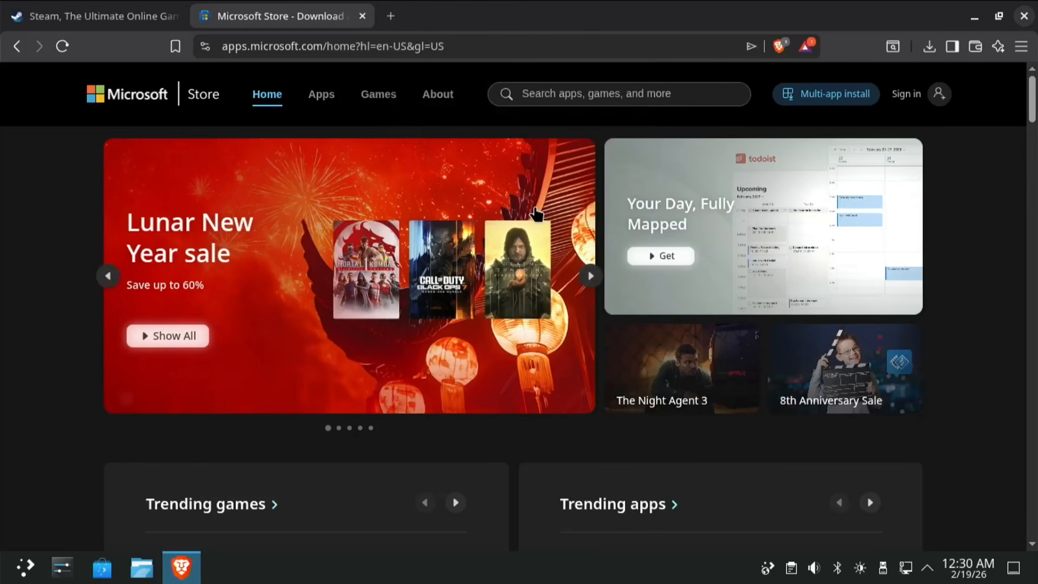
double_click(484, 46)
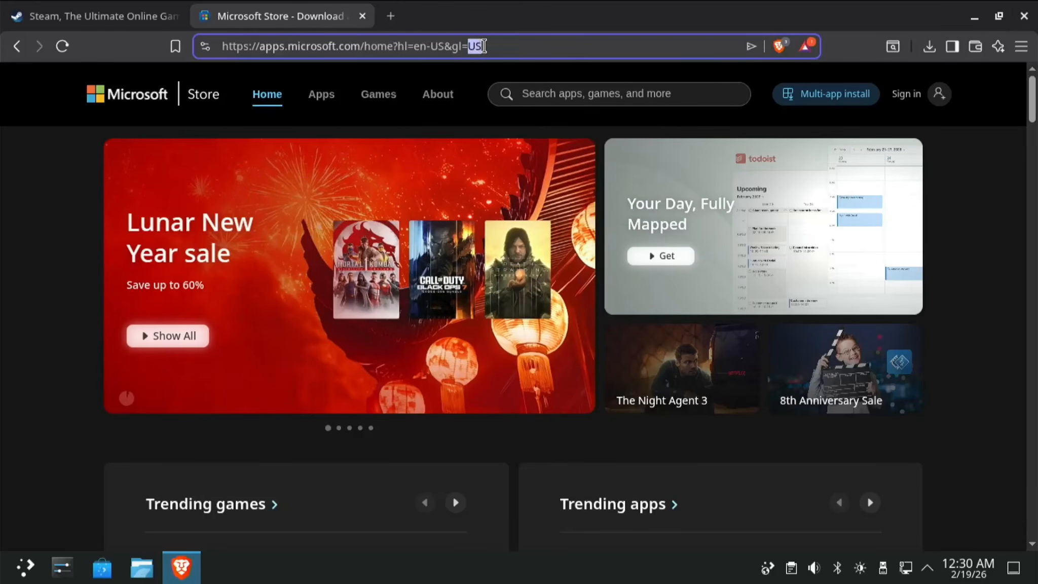
click(484, 46)
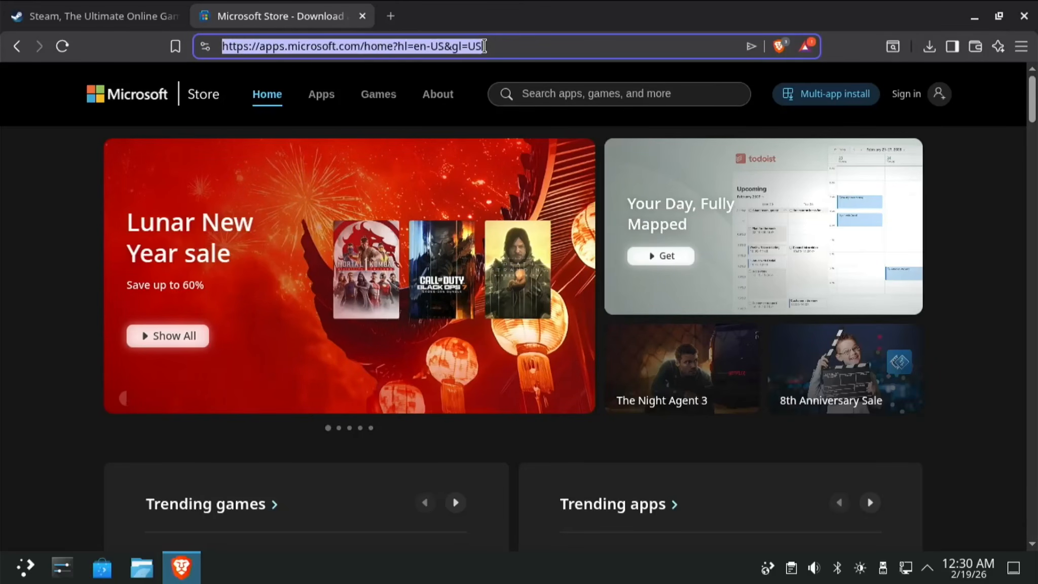
Search 'rockstar' and save the Windows Rockstar-Games-Launcher.exe from rockstargames.com to Downloads.
text(roc)
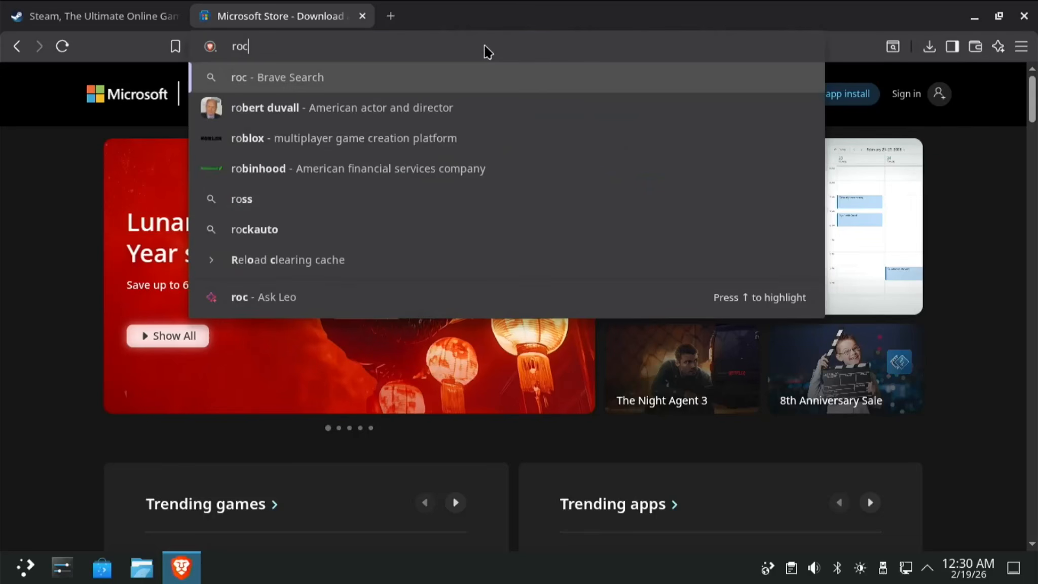
text(kstar)
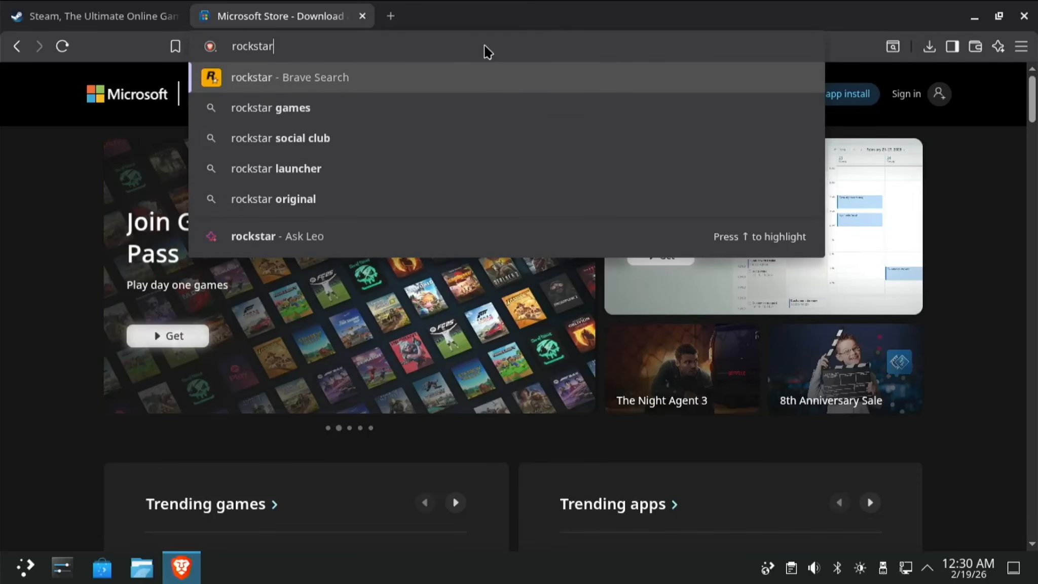
key(Return)
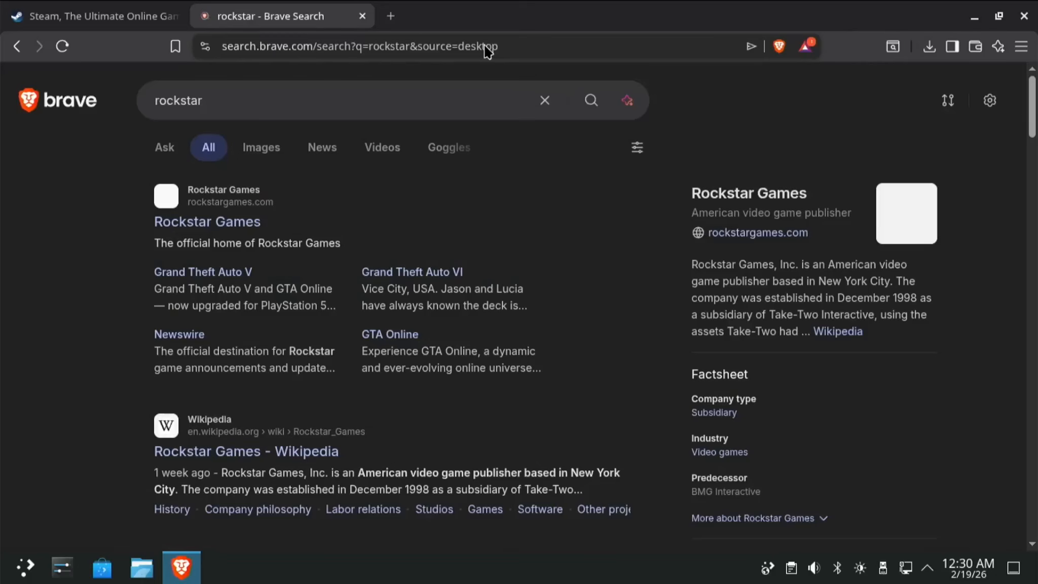
click(227, 232)
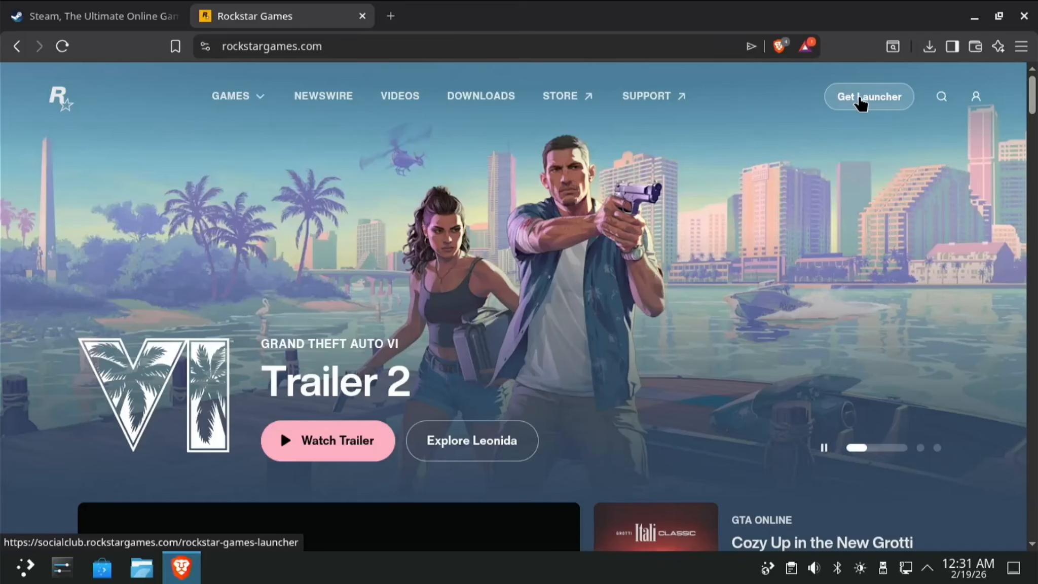
click(859, 100)
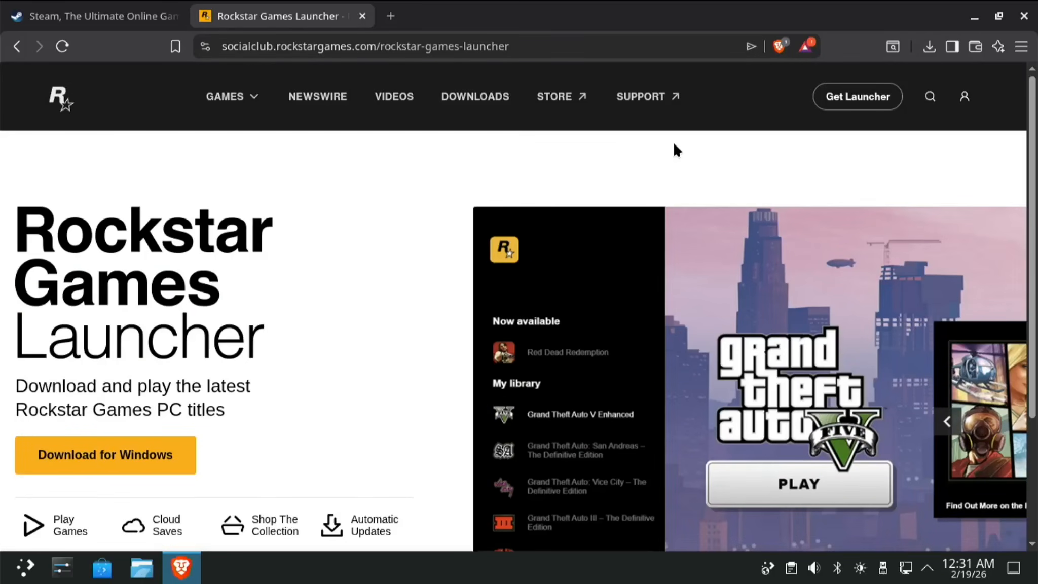
click(183, 460)
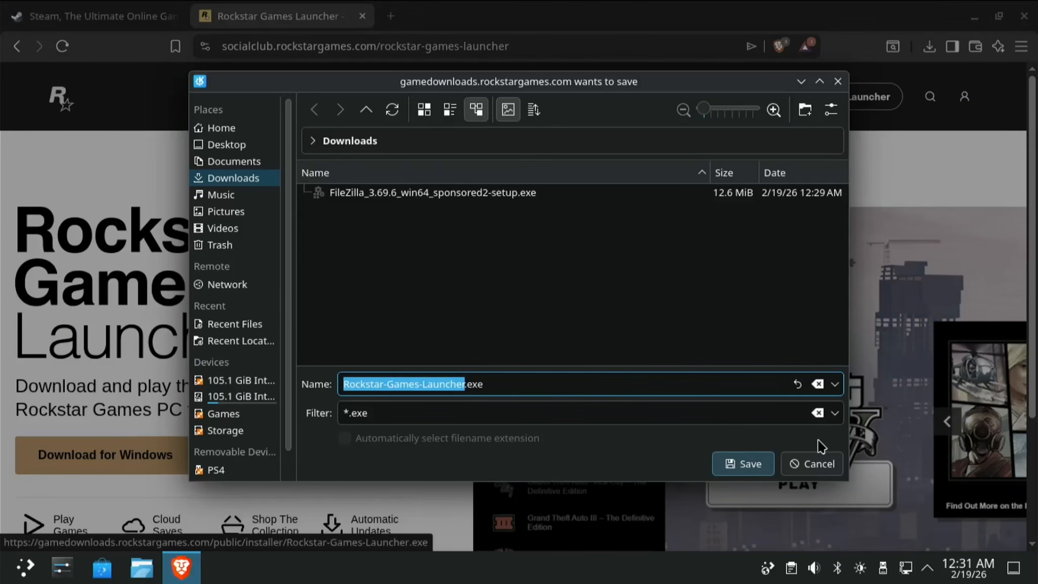
click(730, 470)
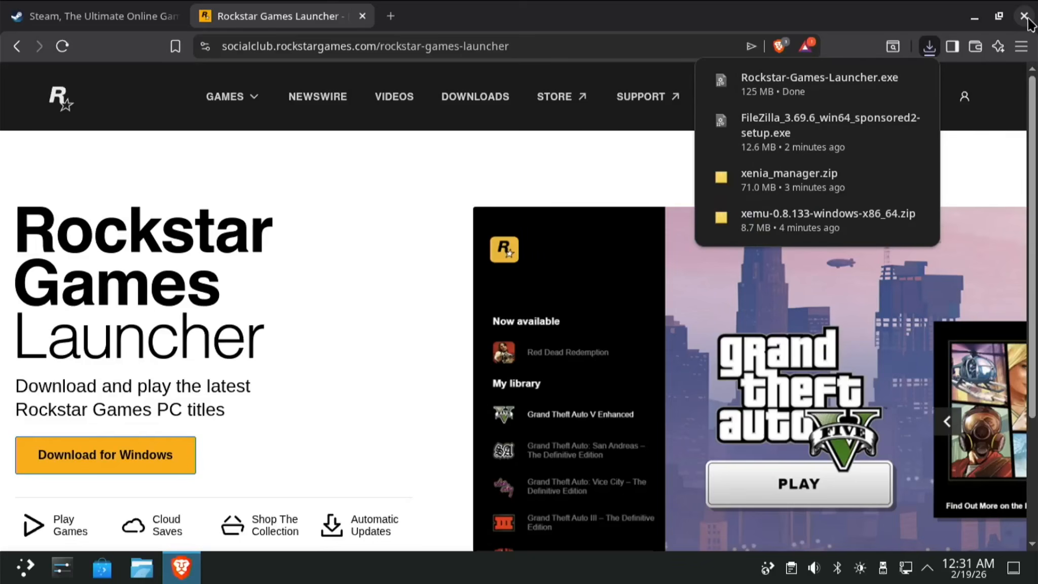
click(1023, 17)
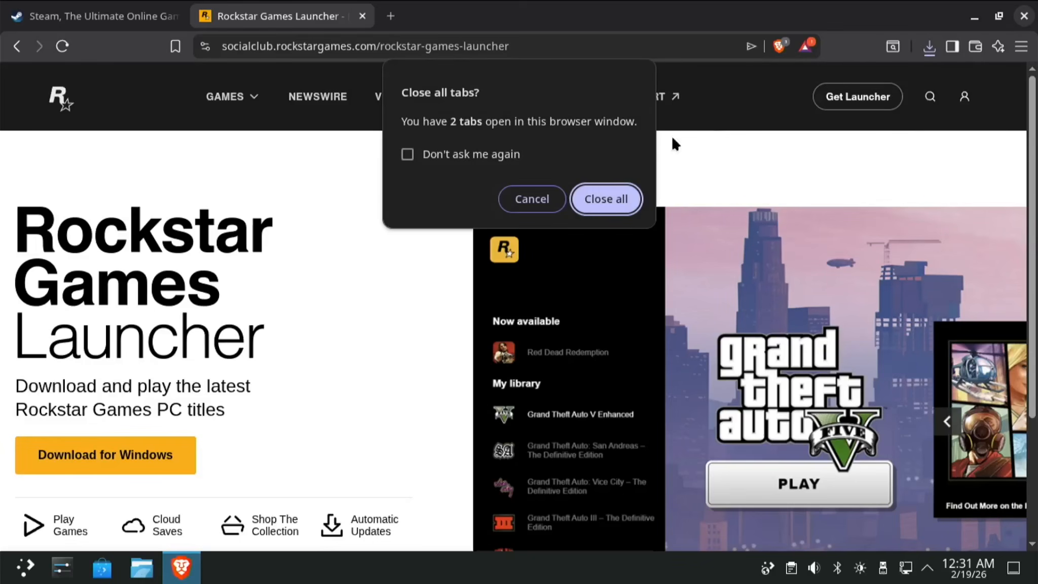
Close Brave with both its tabs and launch Steam from the desktop icon.
click(619, 208)
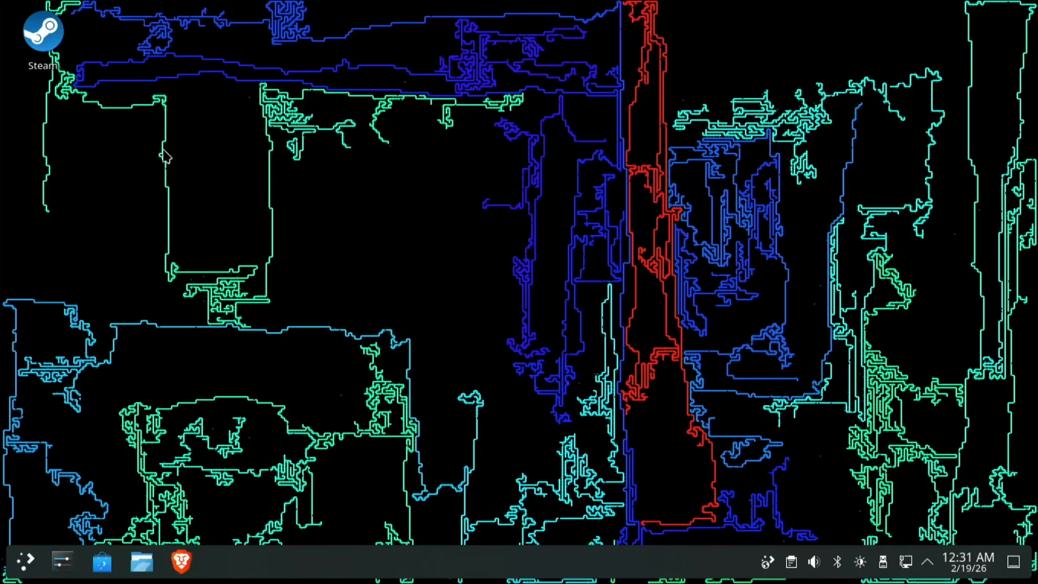
double_click(59, 41)
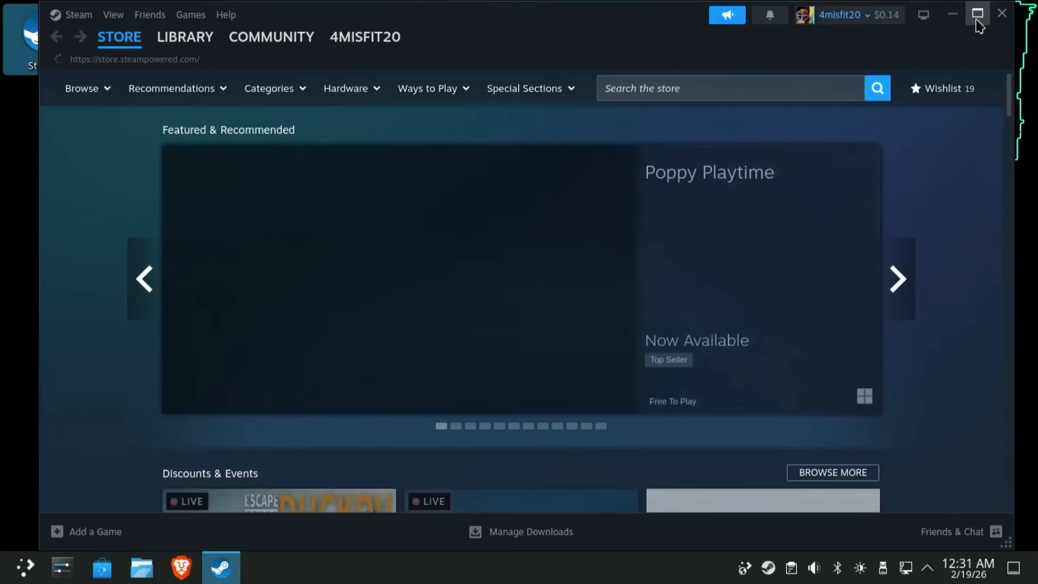
Maximize Steam, go to the Library, and filter the list to ready-to-play games.
click(978, 14)
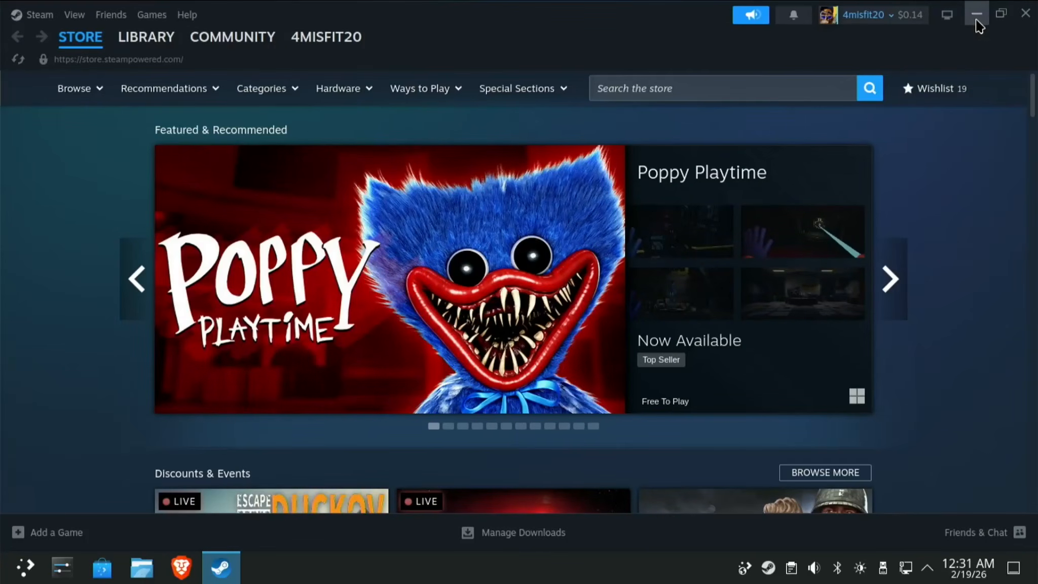
click(148, 39)
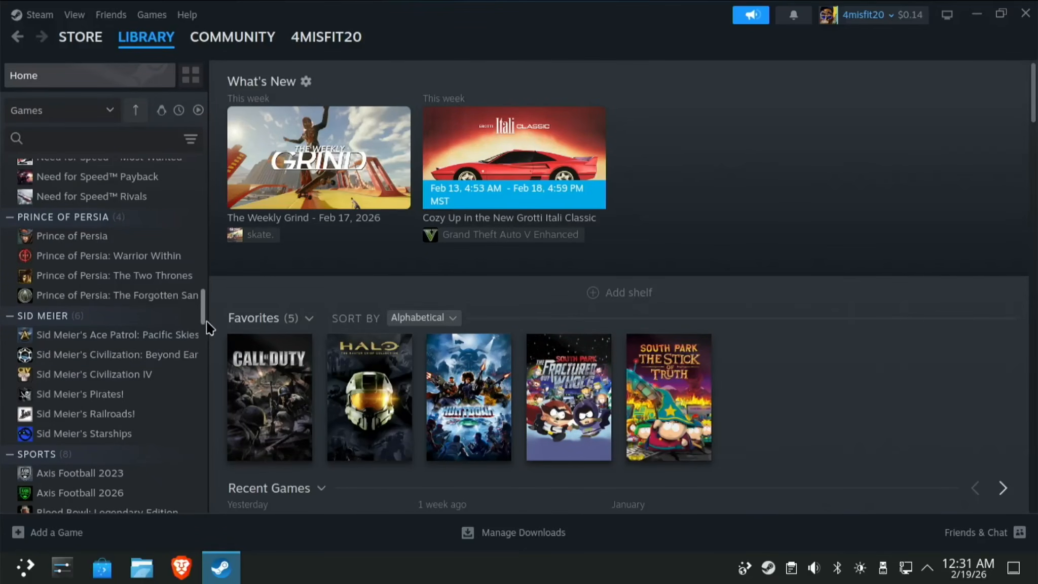
drag(203, 313, 215, 524)
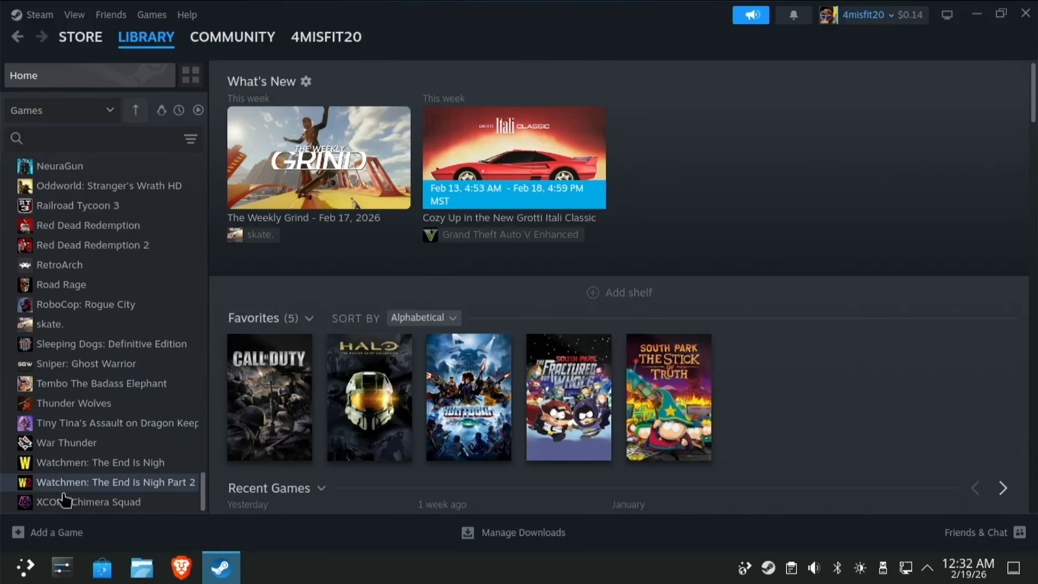
click(198, 110)
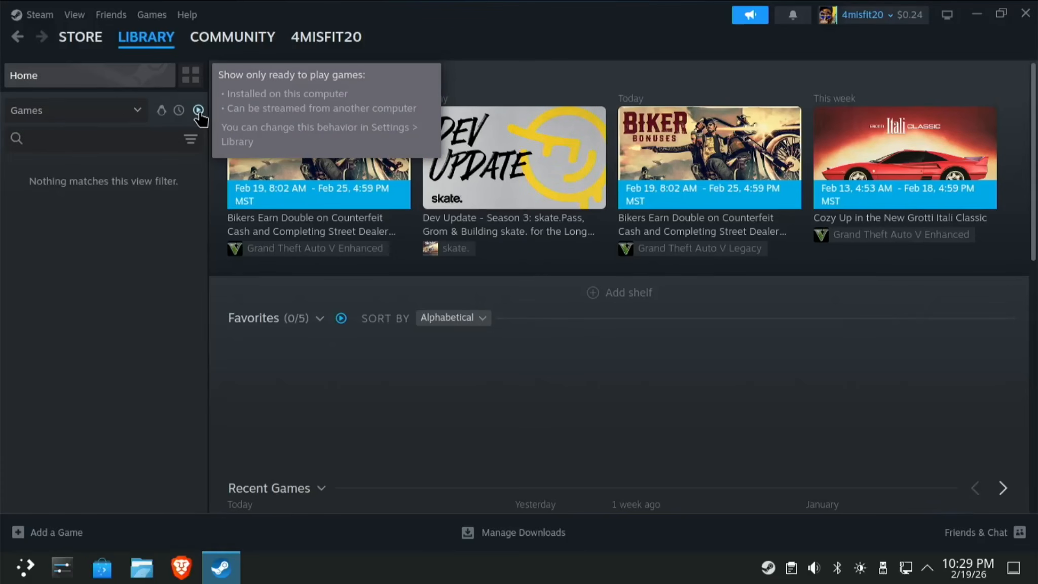
In Steam Settings' Storage page, add the /media/debian/WINAPPS drive as a new library folder.
click(39, 15)
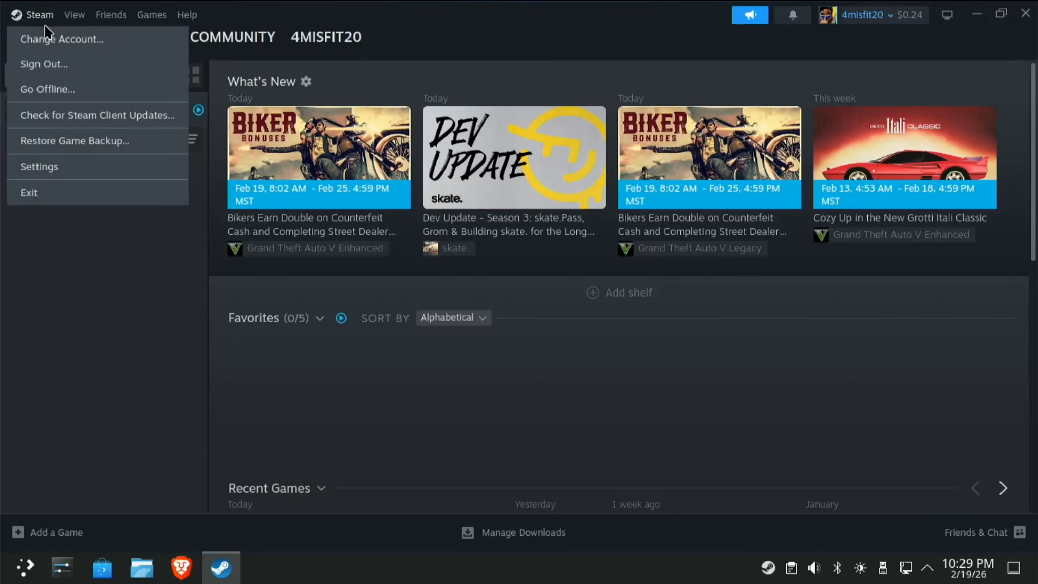
click(61, 166)
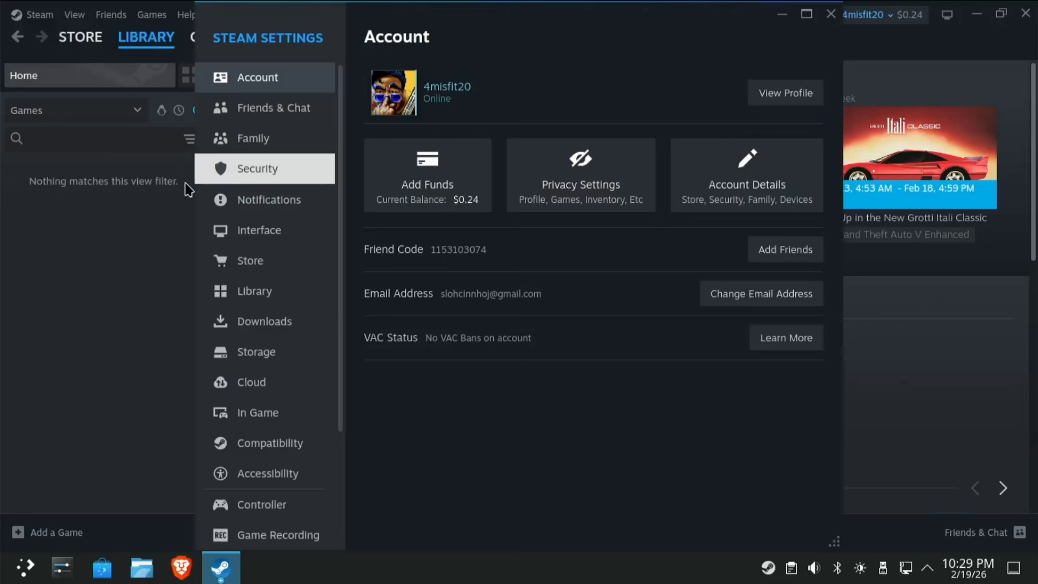
click(291, 347)
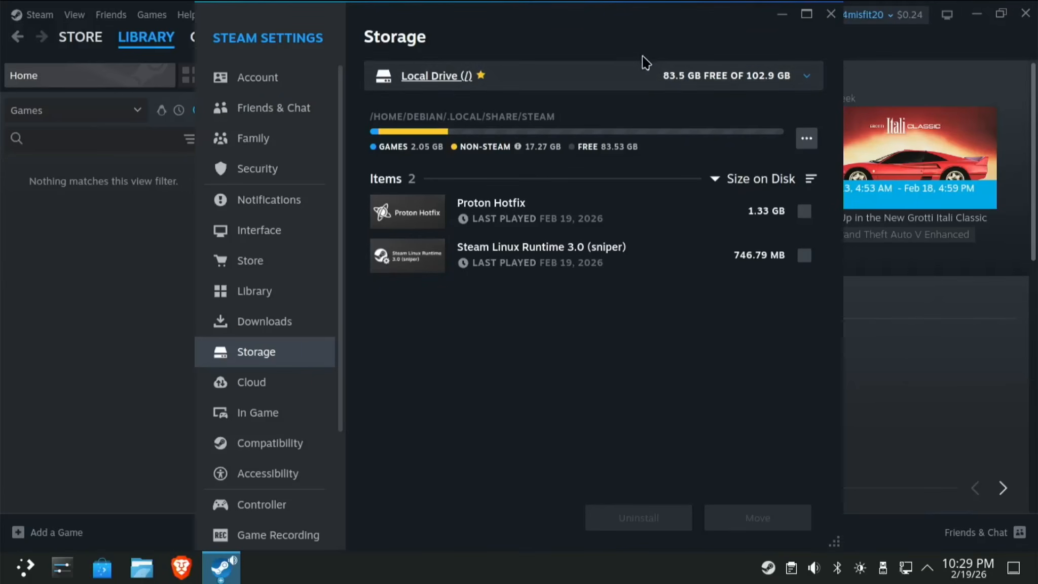
click(732, 77)
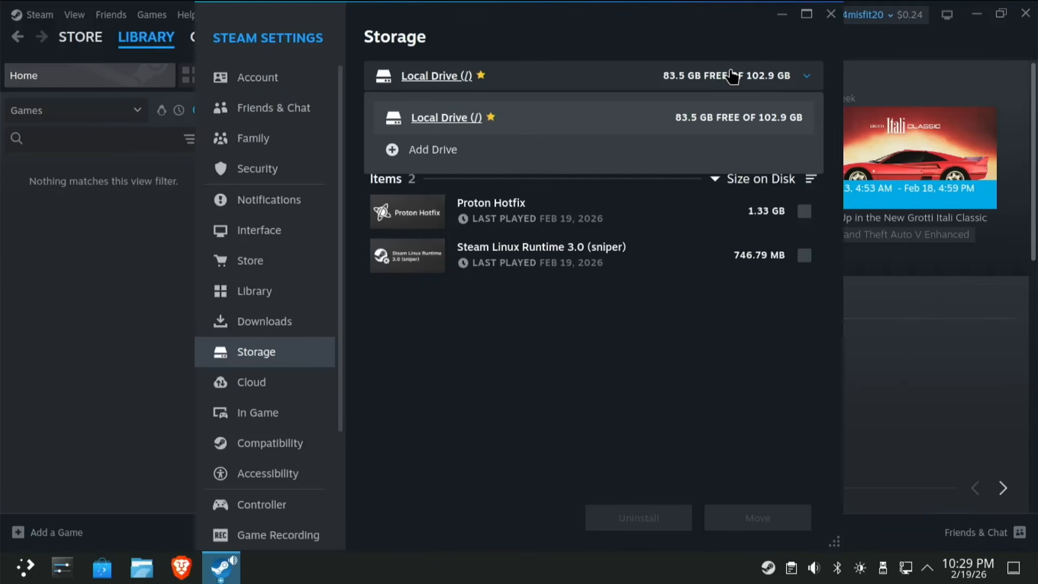
click(538, 158)
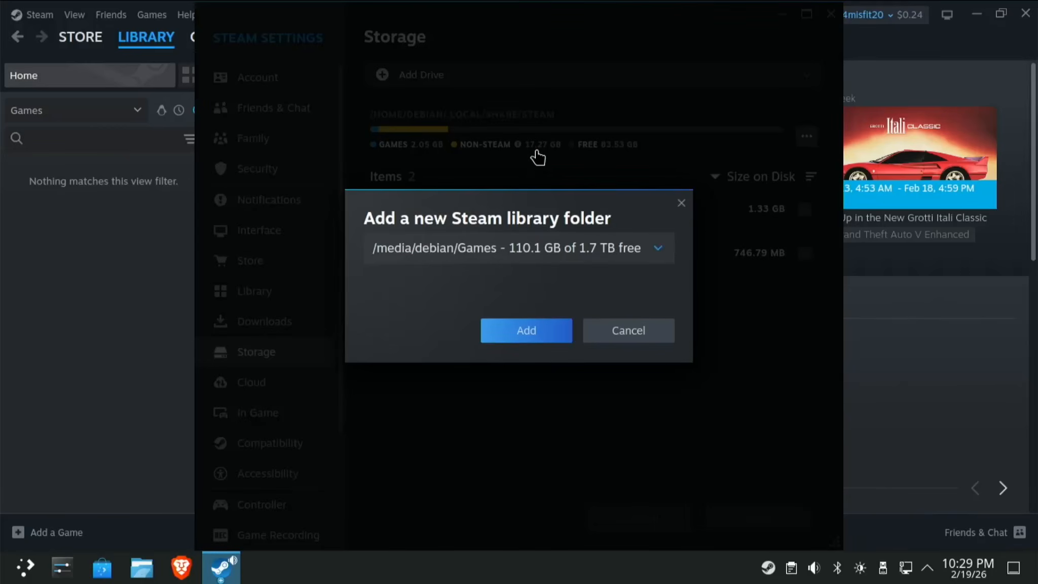
click(649, 256)
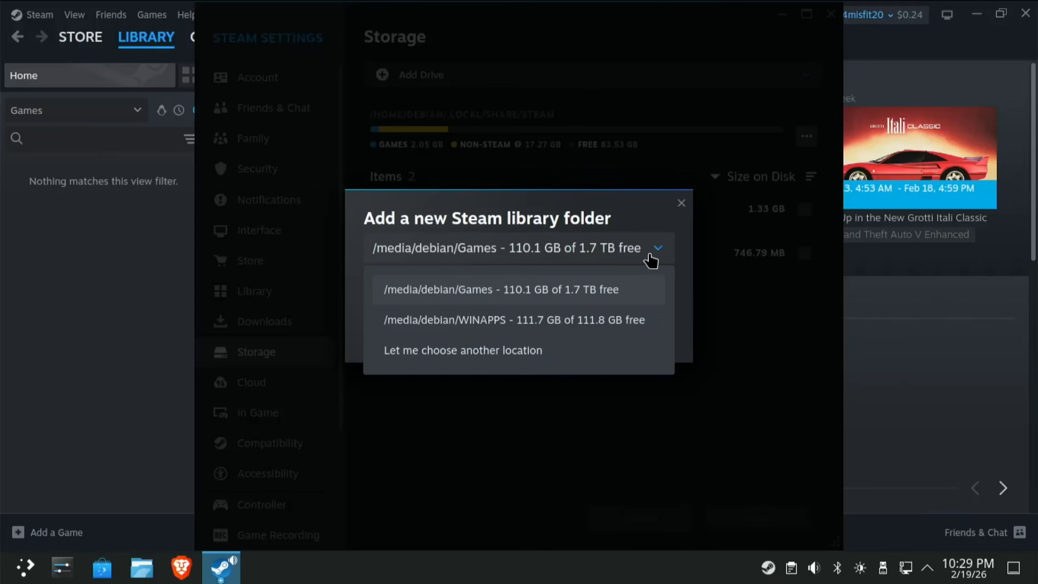
click(554, 321)
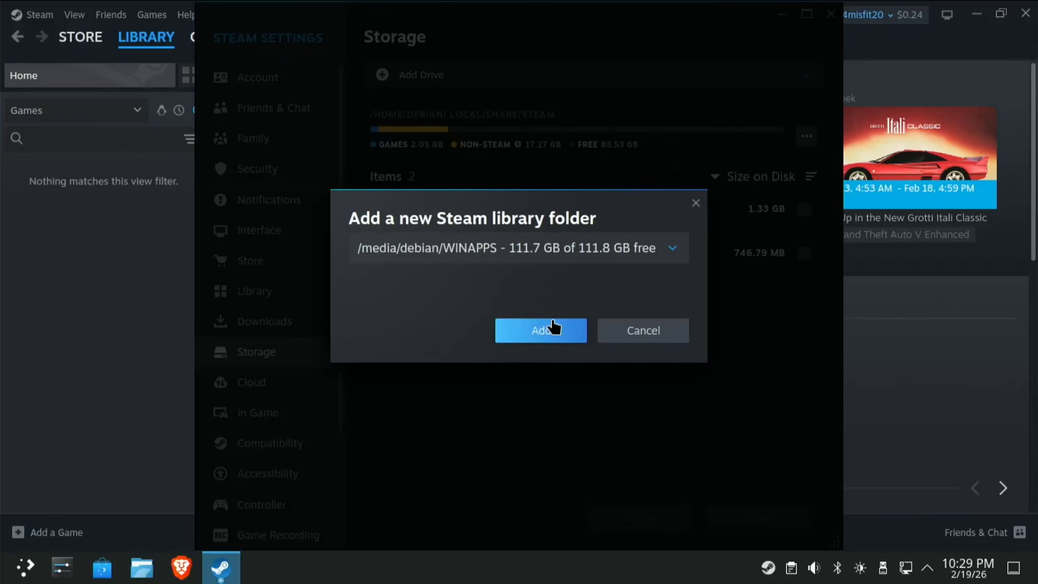
click(516, 335)
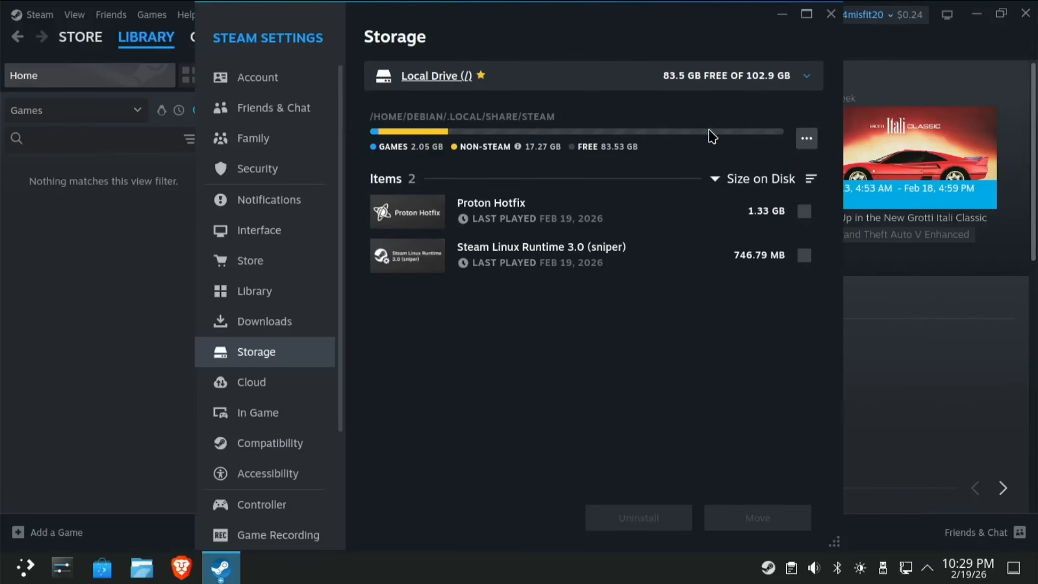
Make the WINAPPS library the default and close Steam Settings.
click(756, 95)
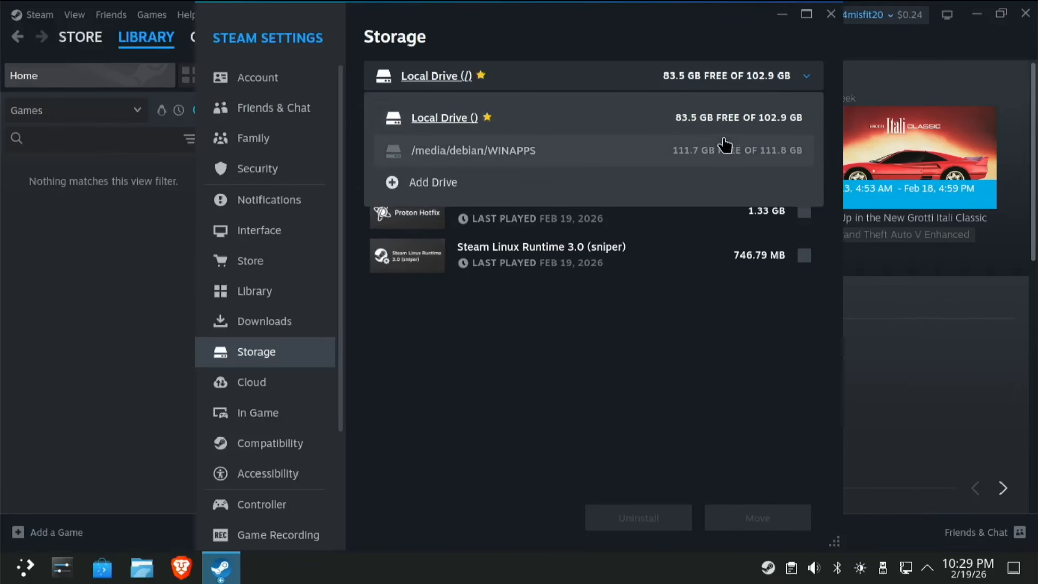
click(714, 162)
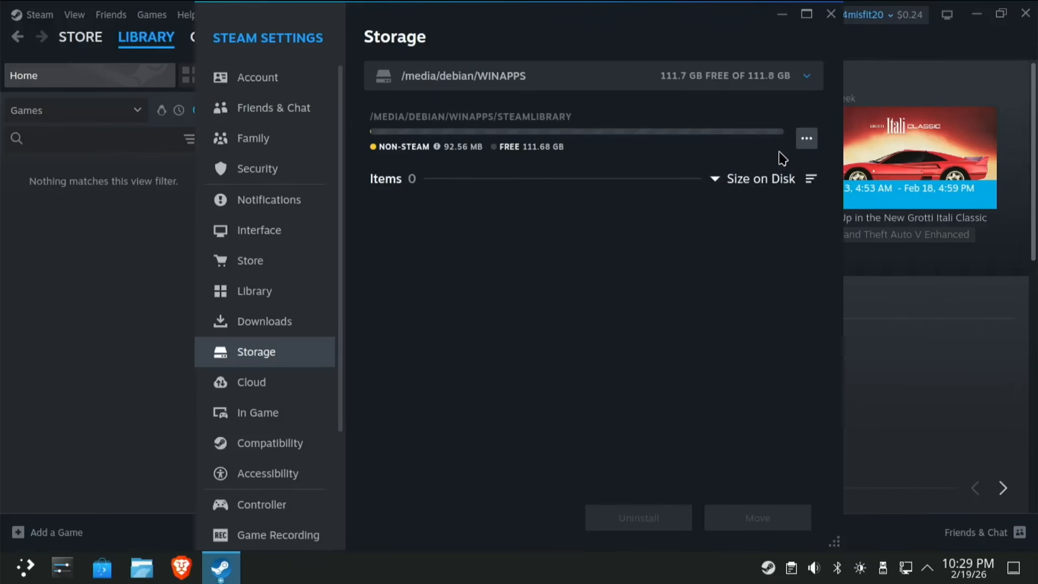
click(806, 139)
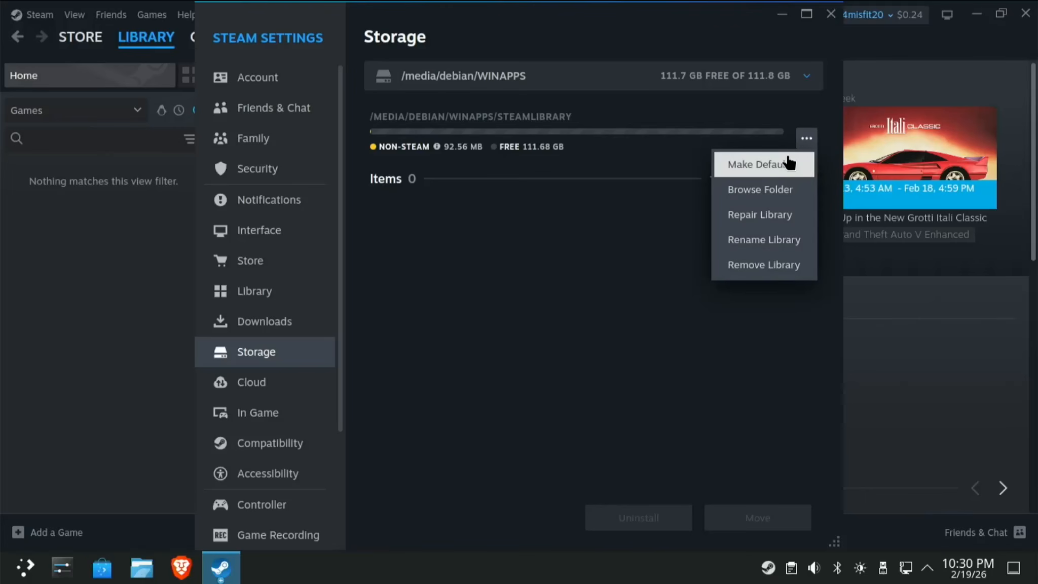
click(783, 170)
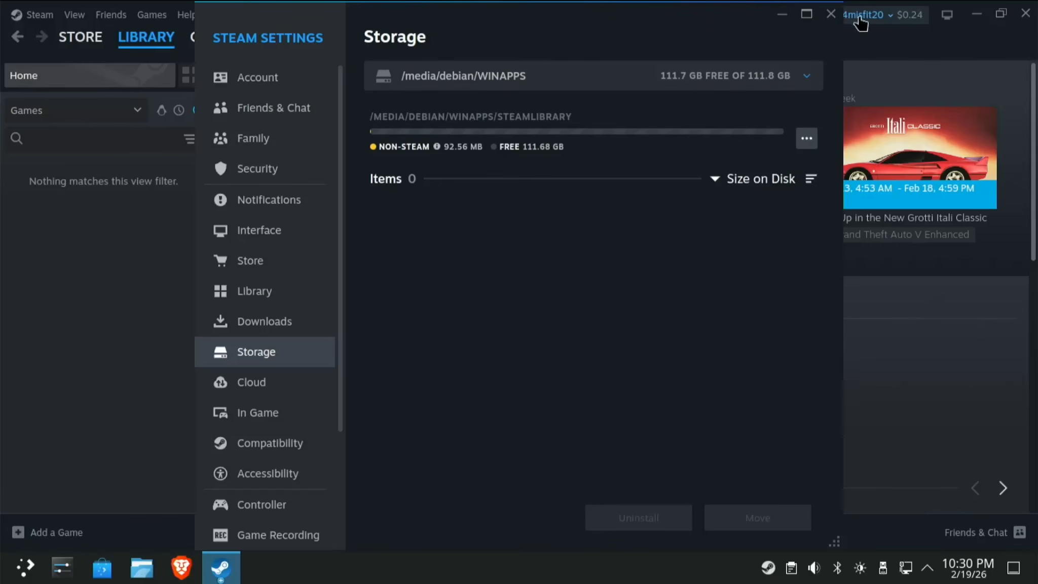
click(832, 16)
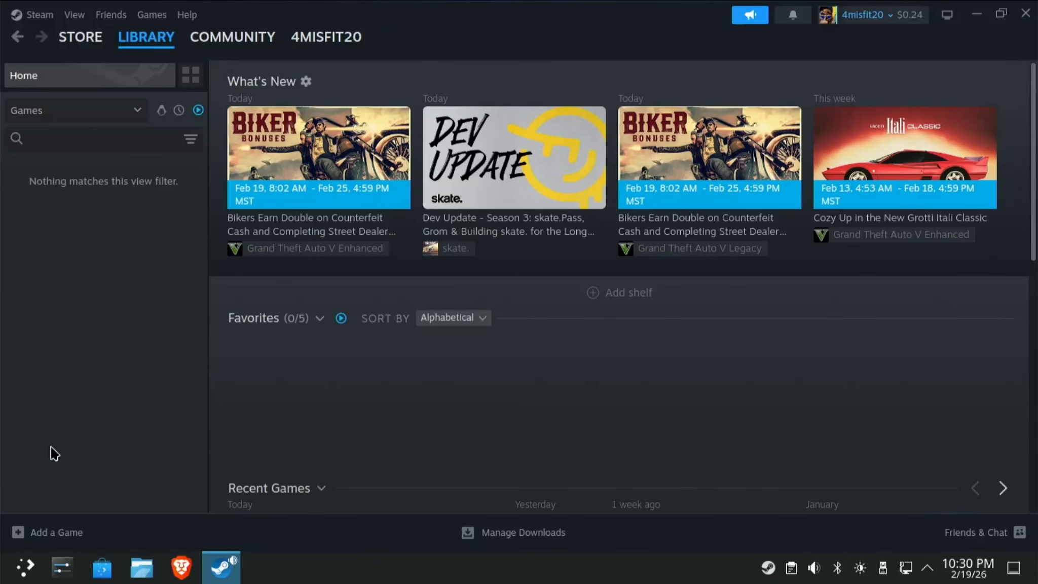
Add Rockstar-Games-Launcher.exe from Downloads as a non-Steam game and open its library page.
click(55, 538)
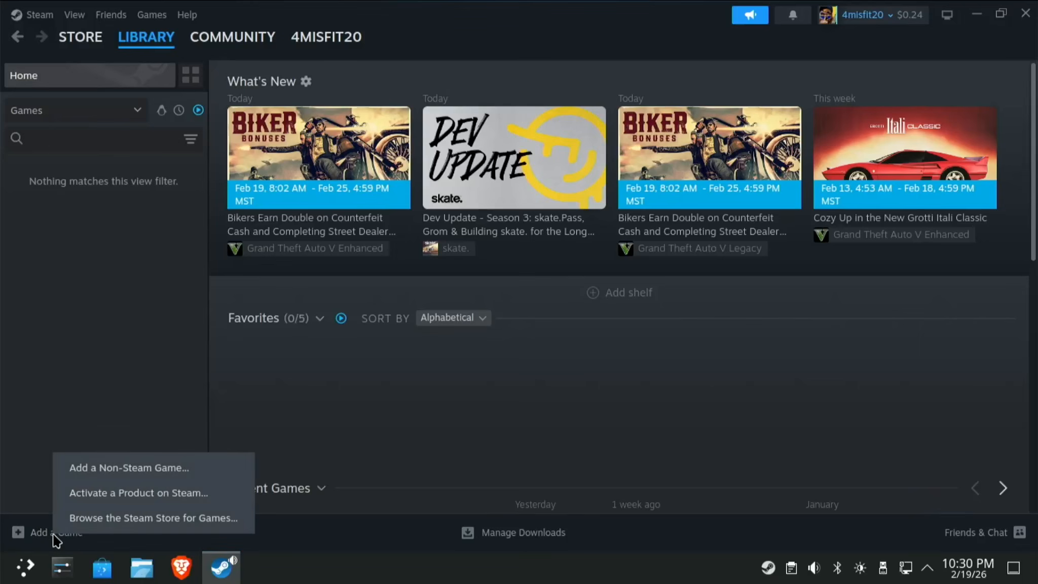
click(116, 466)
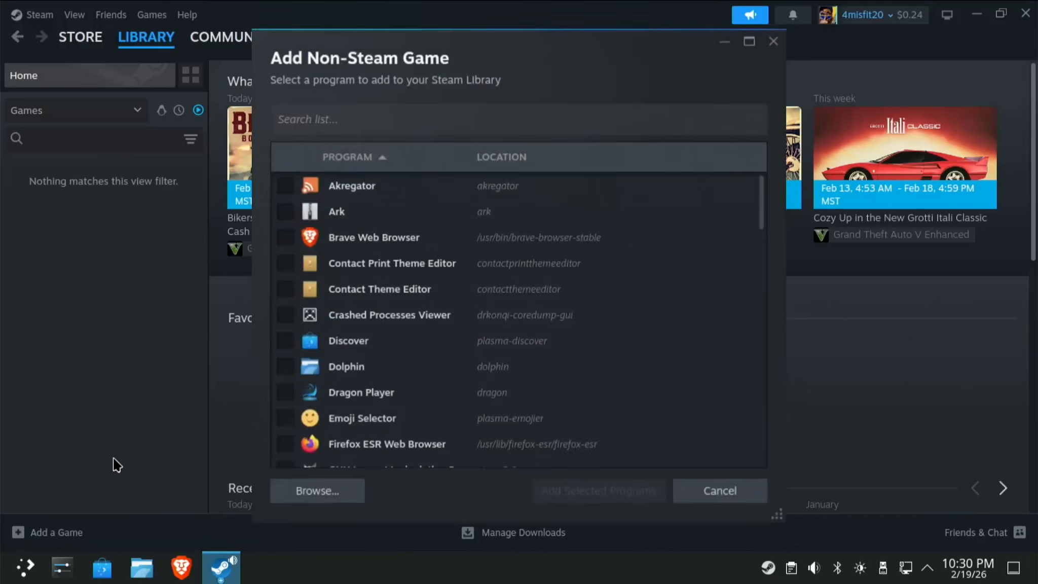
click(316, 492)
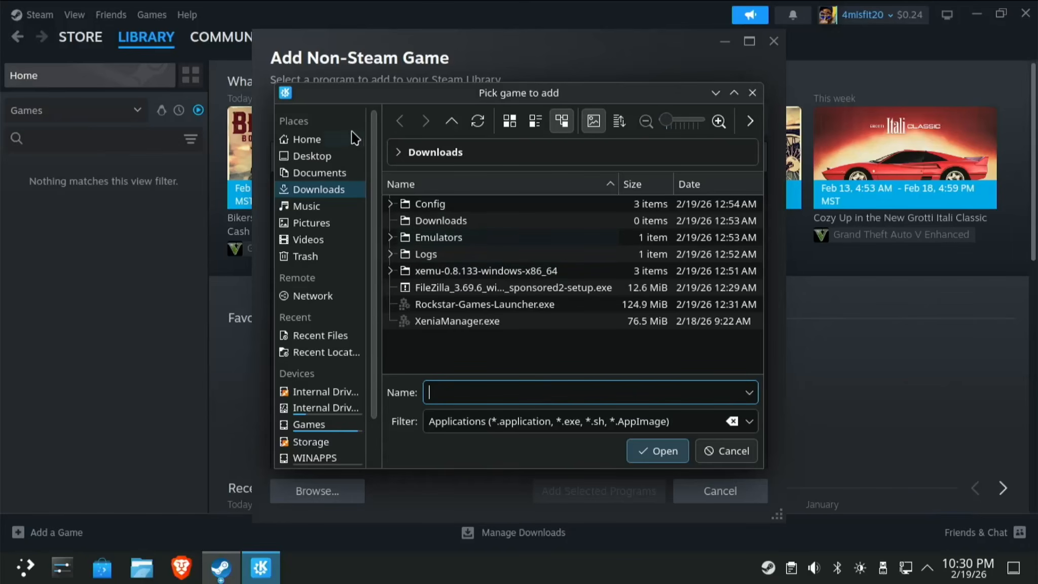
click(524, 307)
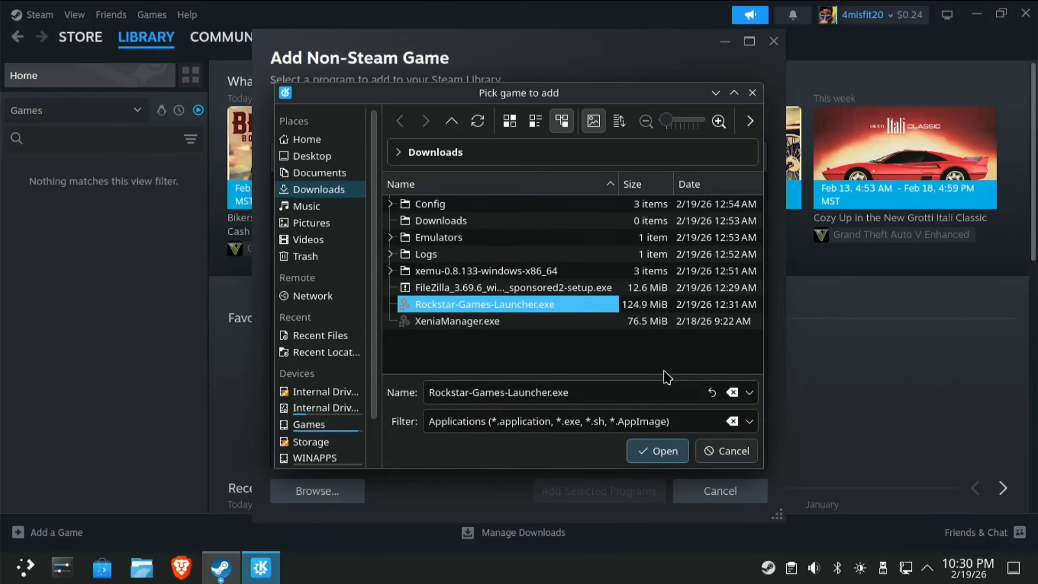
click(658, 452)
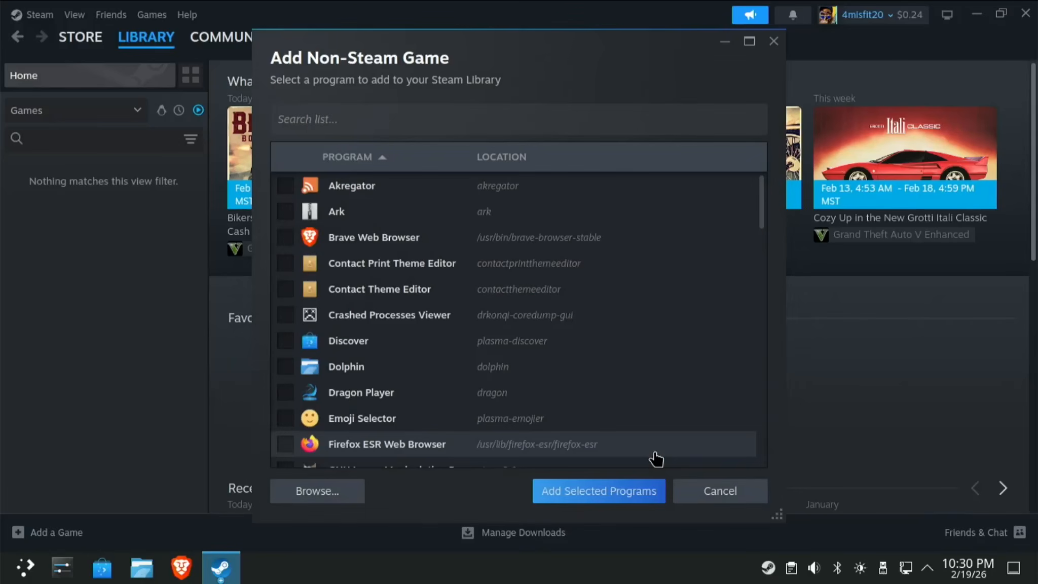
click(573, 490)
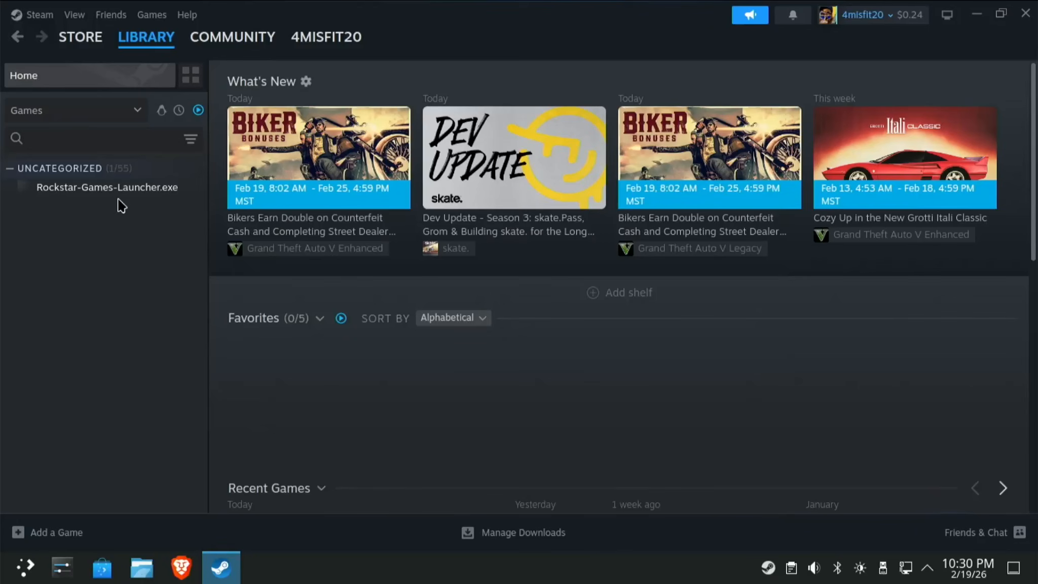
click(137, 188)
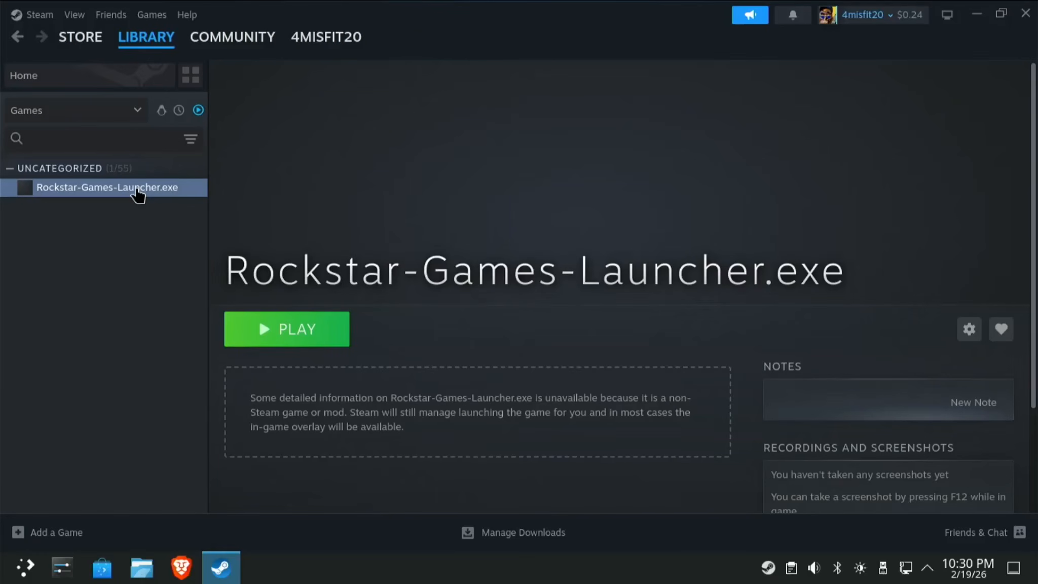
click(307, 337)
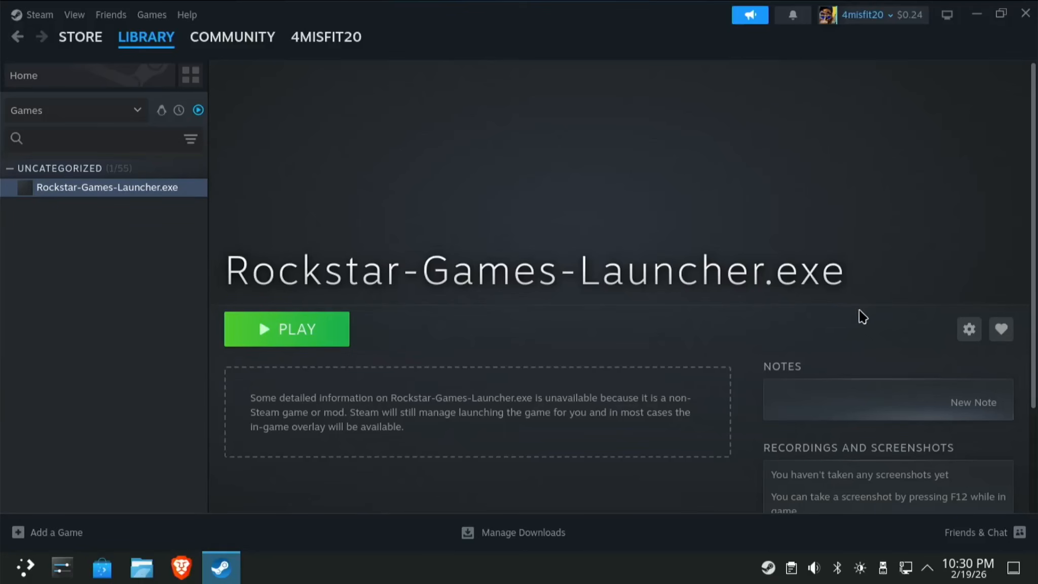
Force the Rockstar launcher shortcut to use Proton Hotfix under Compatibility, then press Play.
click(965, 334)
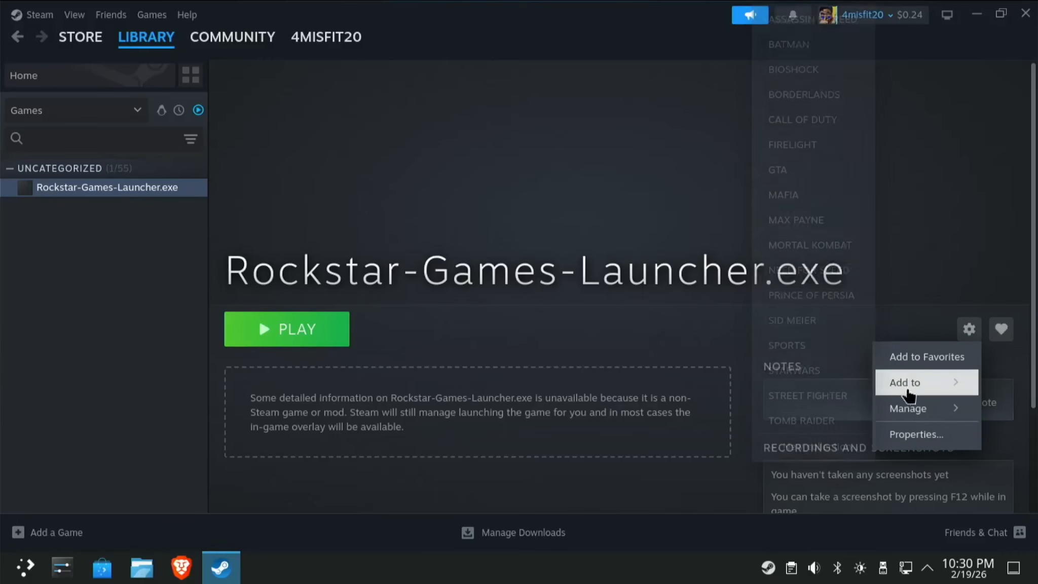
click(900, 434)
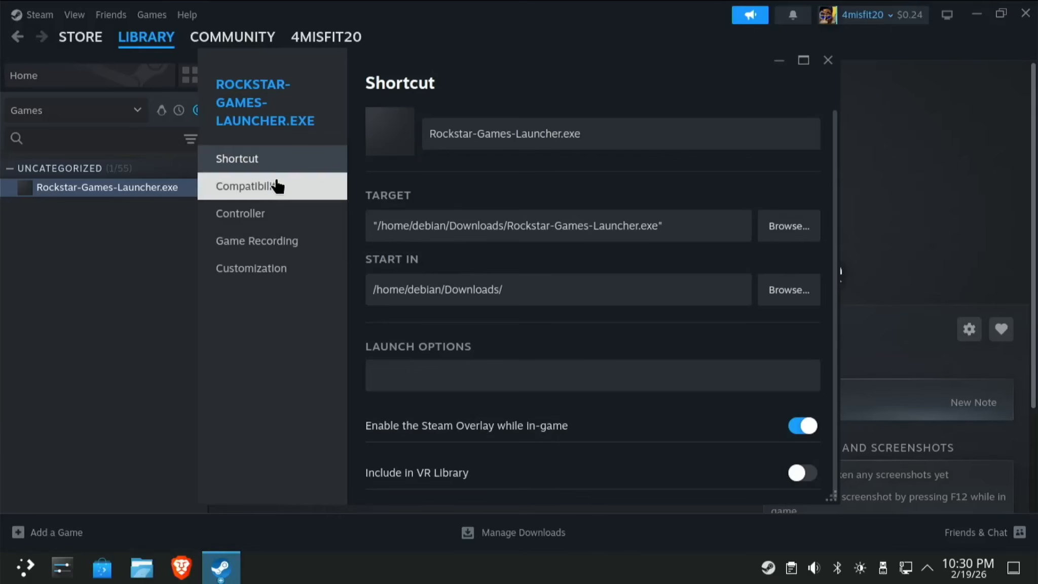
click(288, 188)
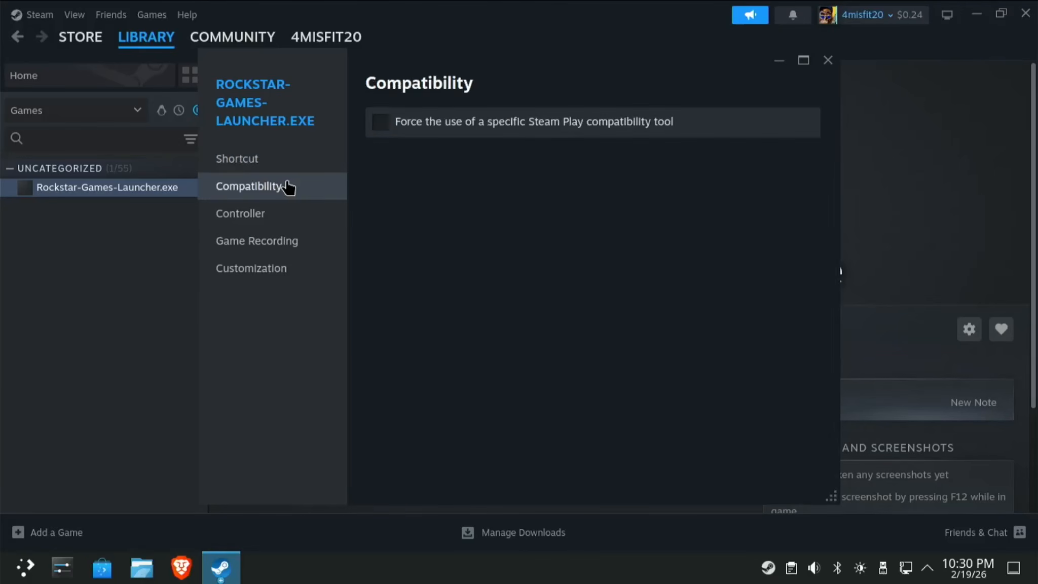
click(380, 125)
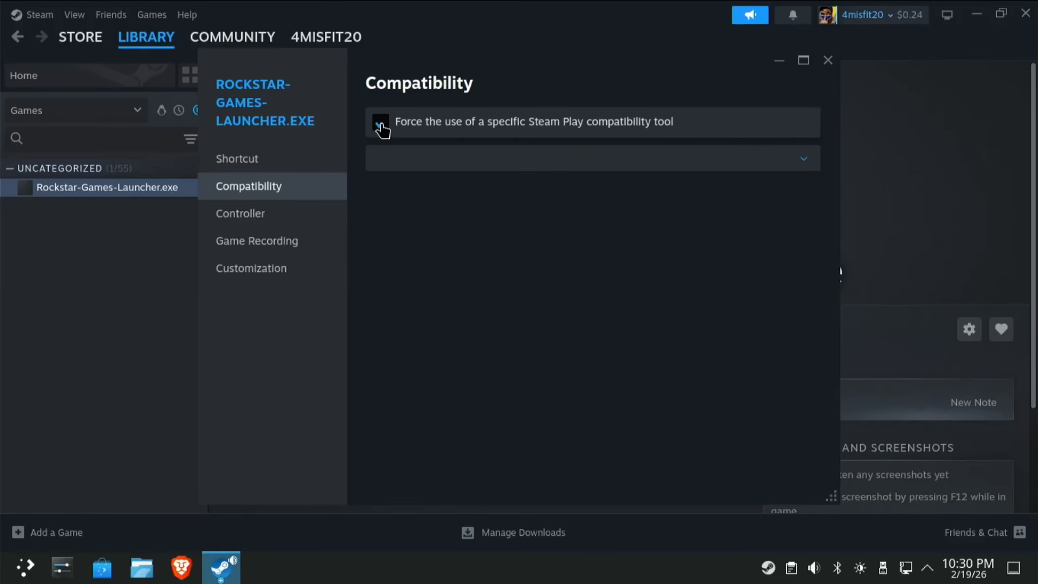
click(512, 163)
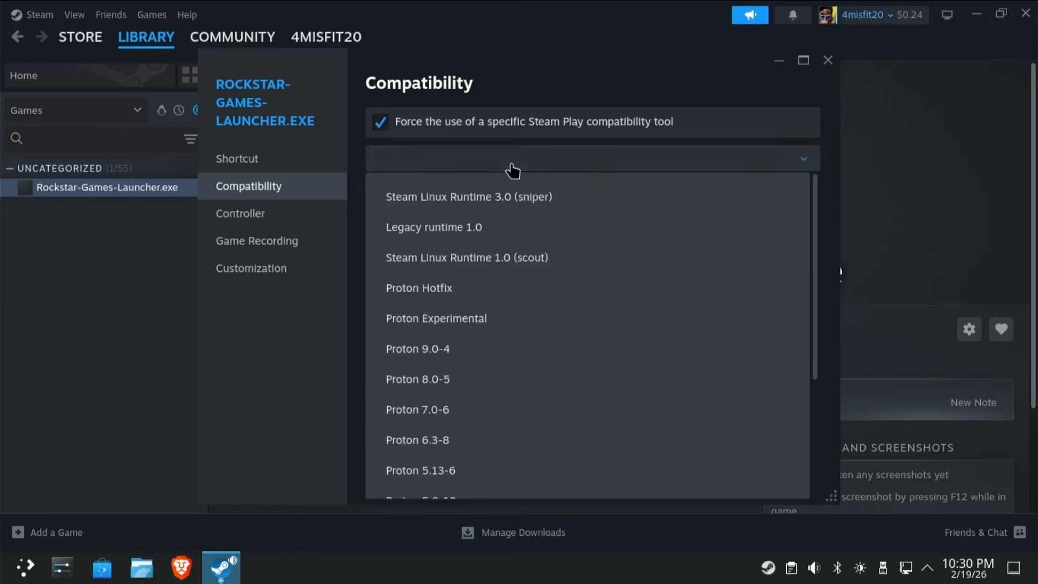
click(459, 288)
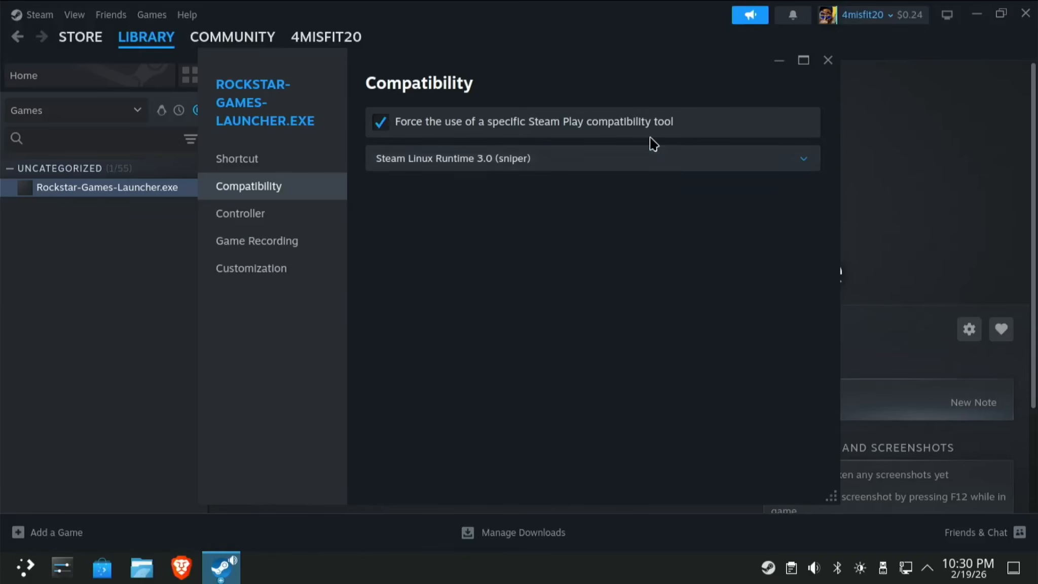
click(646, 159)
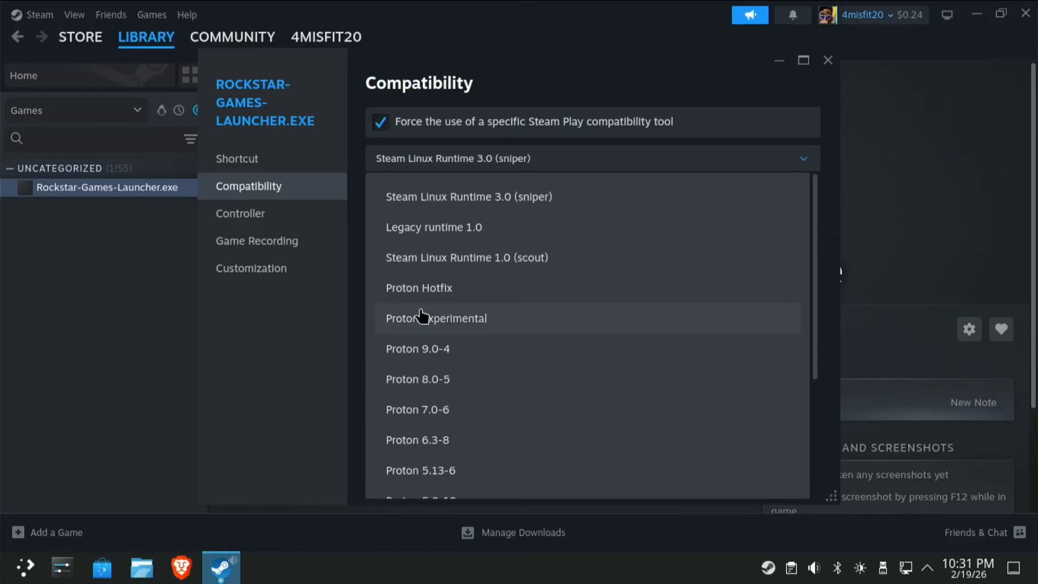
click(452, 296)
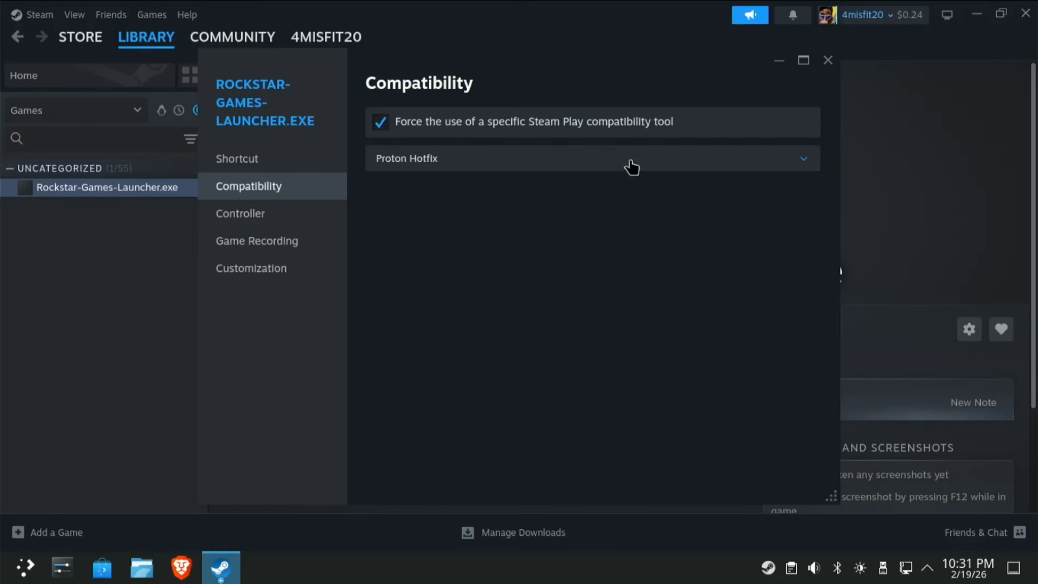
click(828, 60)
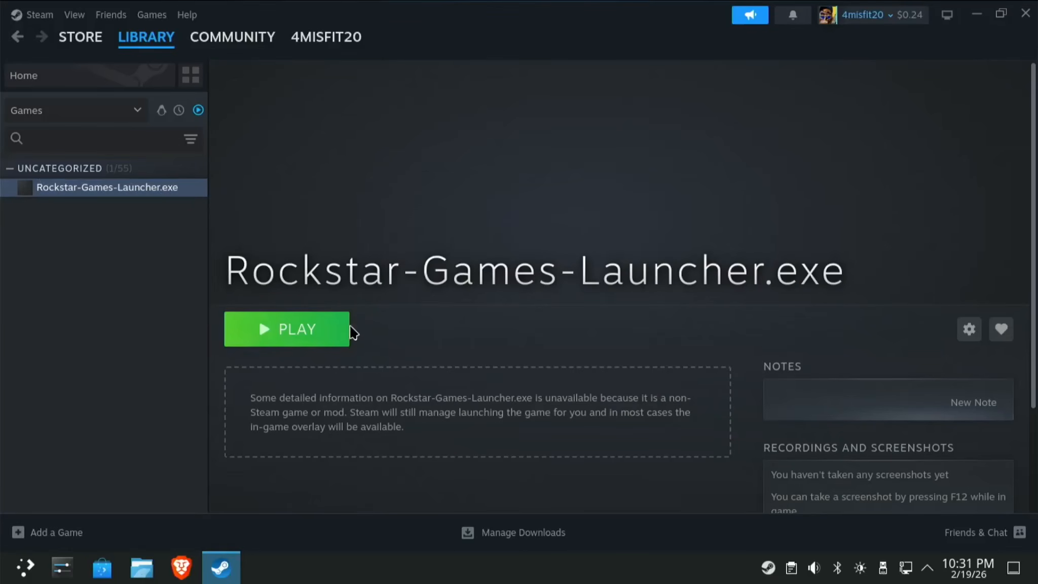
click(319, 334)
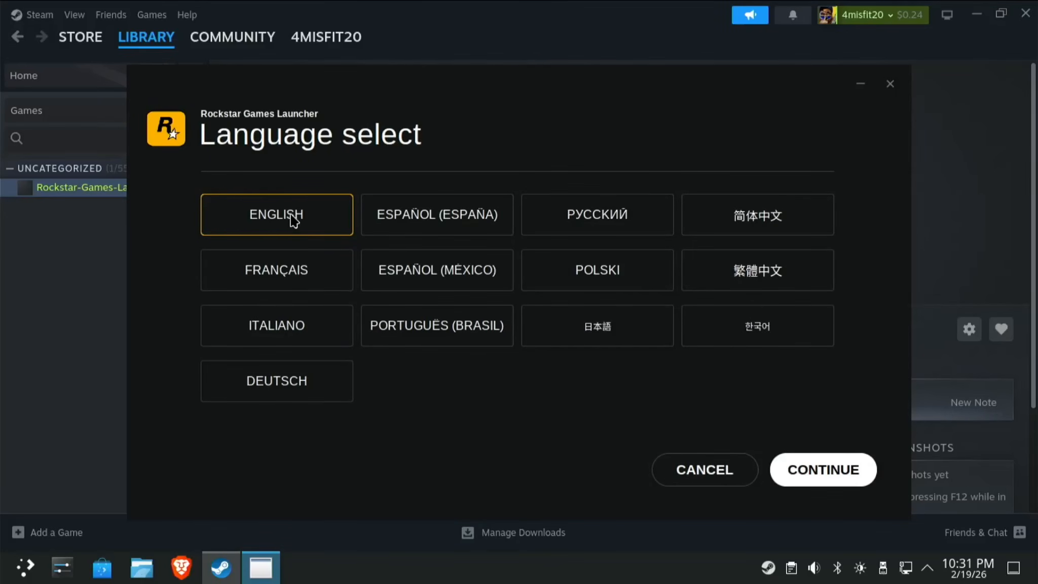
Choose English, accept the Terms of Service, and skip the desktop shortcut in the installer.
click(871, 477)
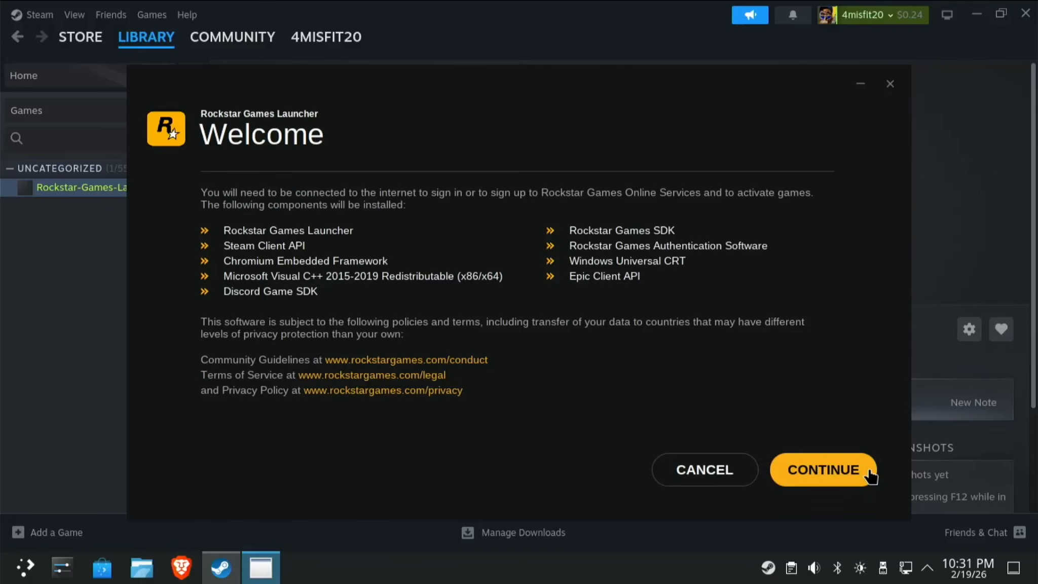
click(871, 477)
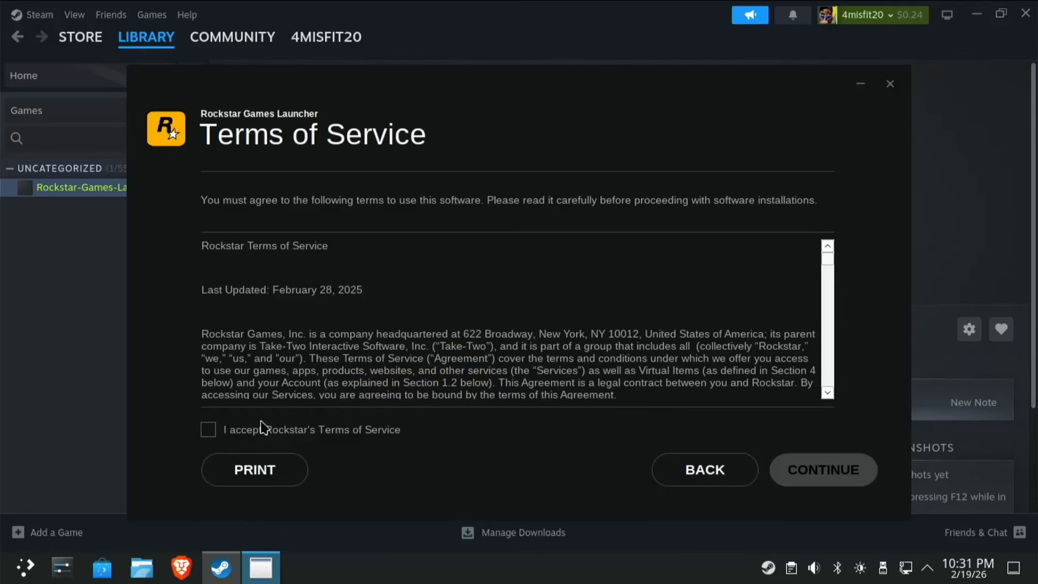
click(209, 430)
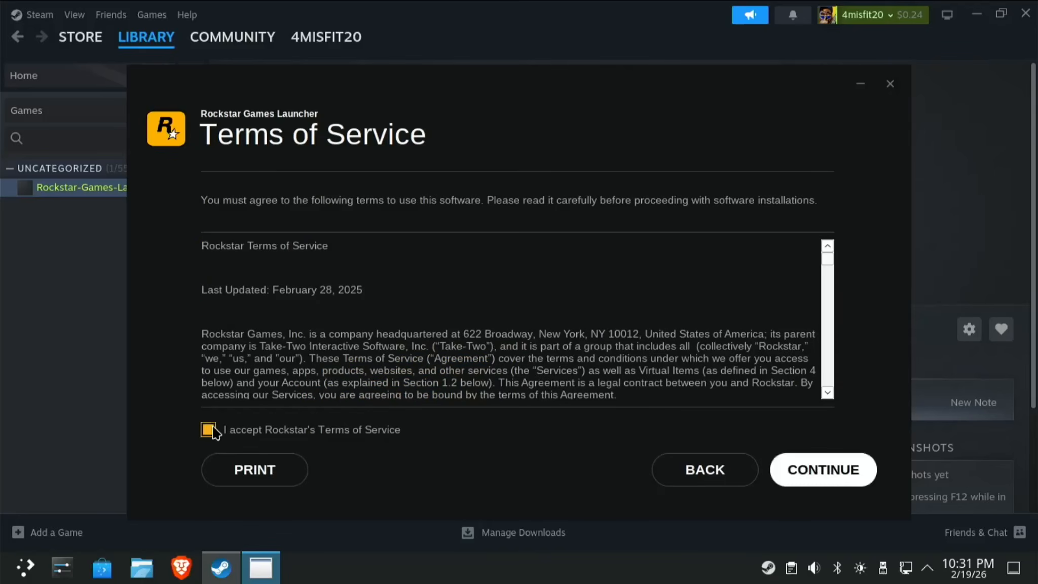
click(847, 482)
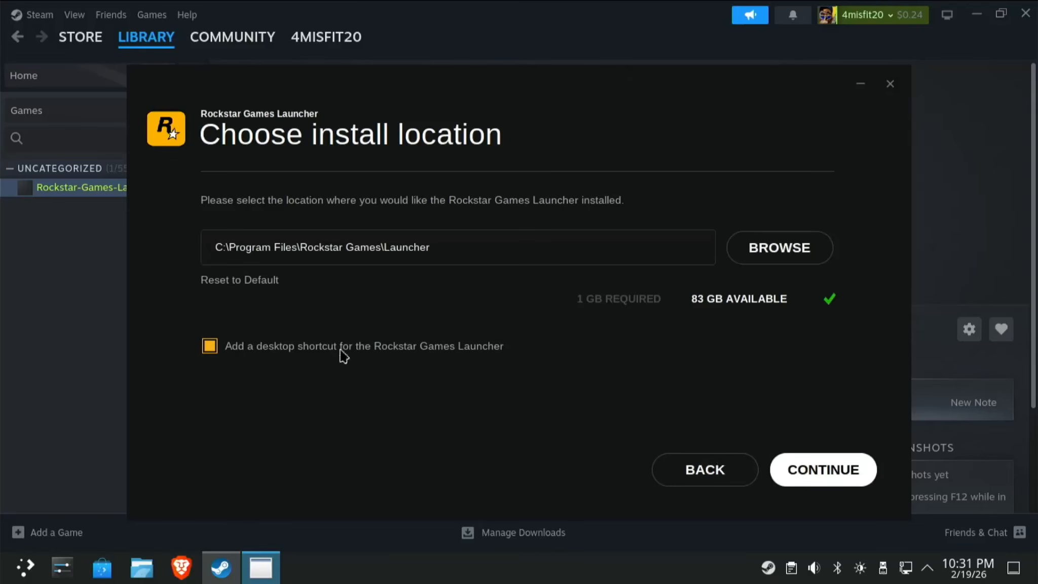
click(210, 347)
Set the install path to K:\Program Files\Rockstar Games\Launcher and start the installation.
click(793, 256)
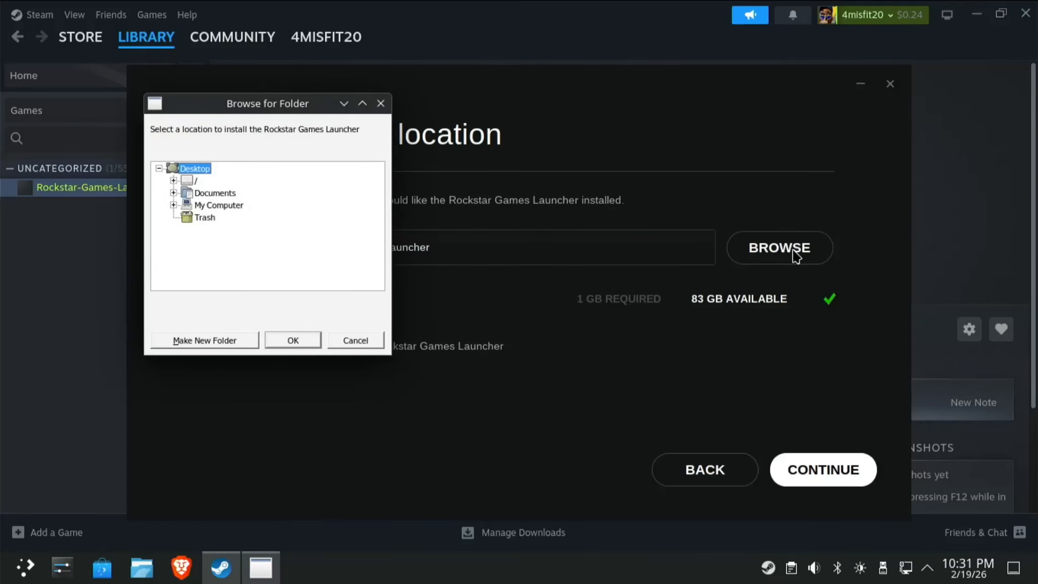
click(173, 205)
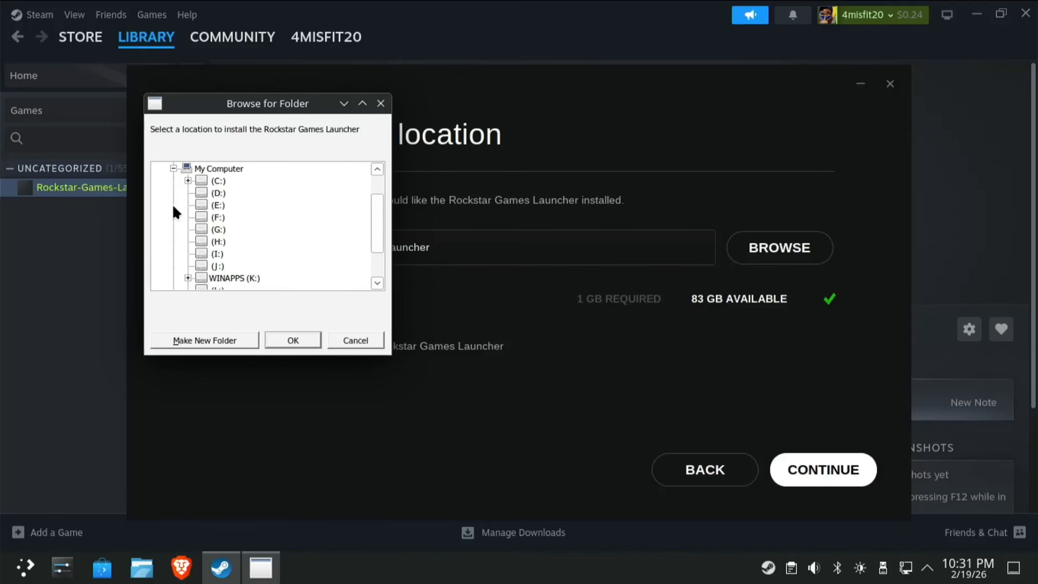
click(244, 278)
click(301, 337)
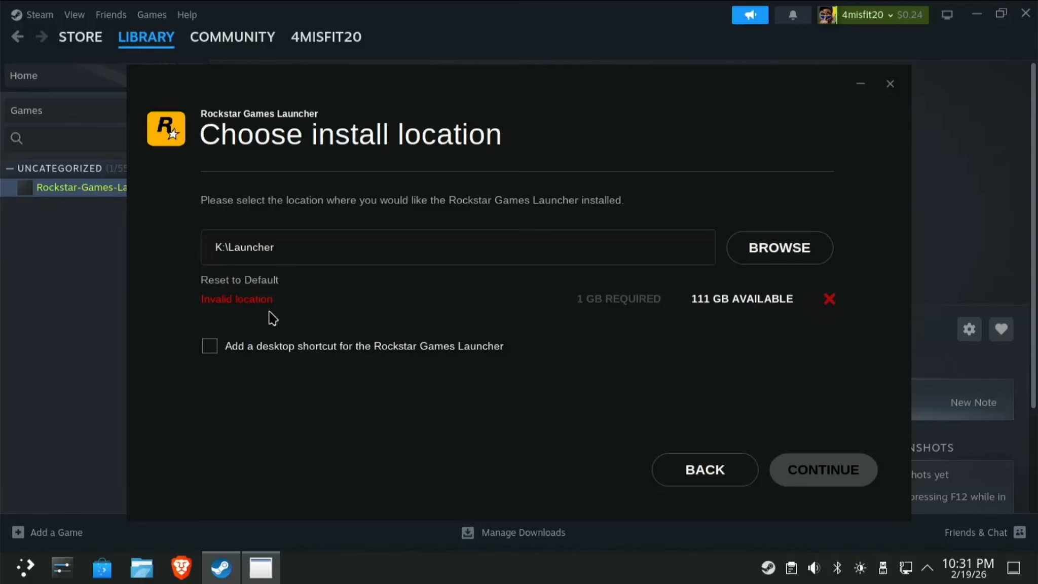
click(232, 282)
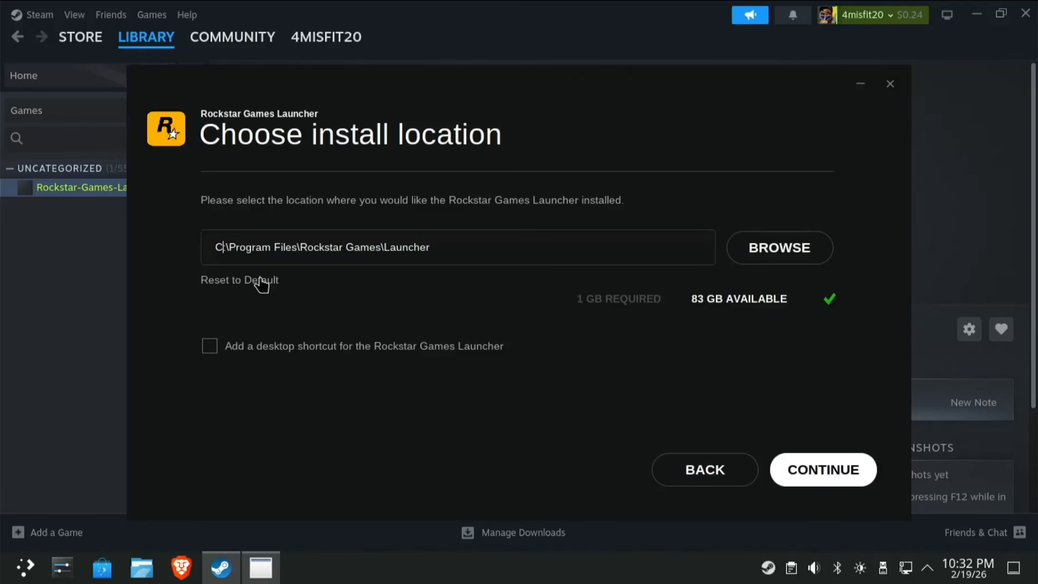
key(Delete)
key(Delete)
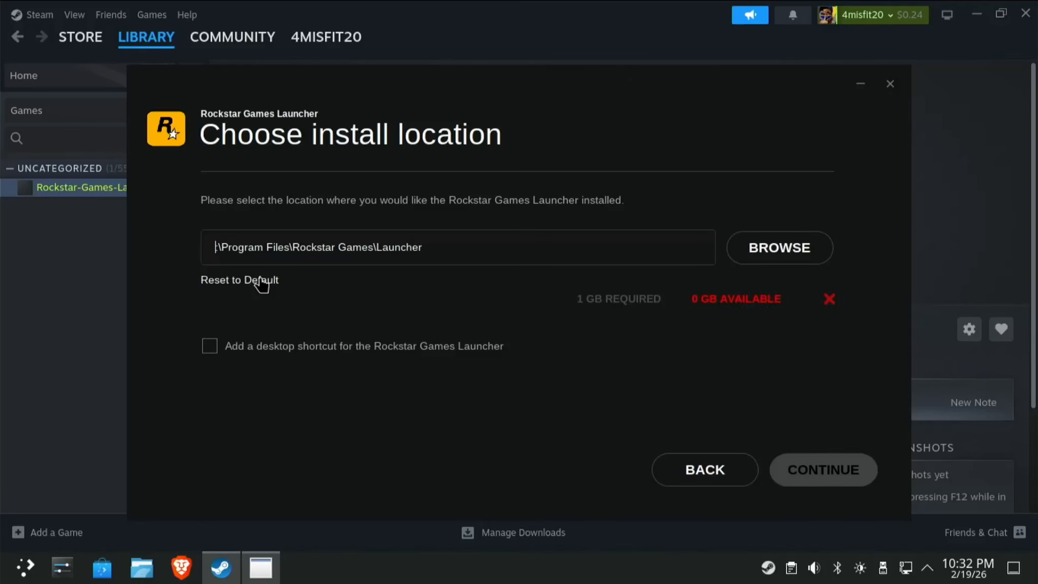
text(K)
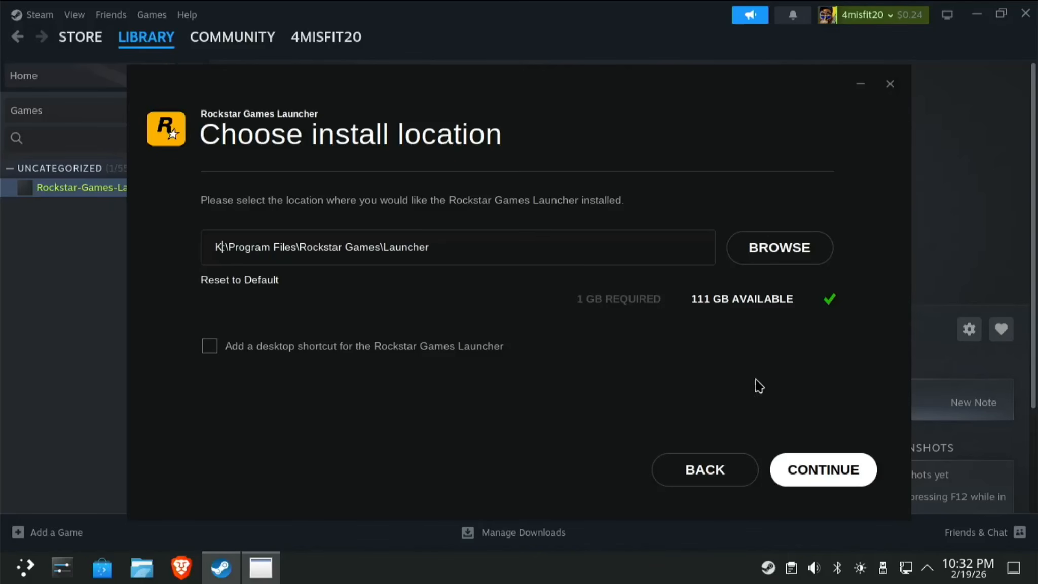
click(819, 471)
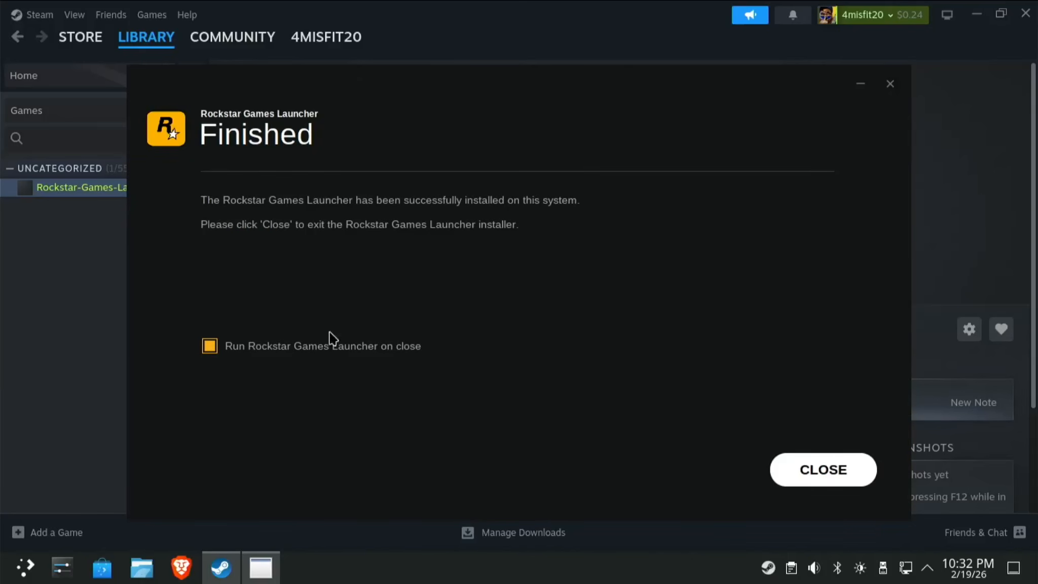
Untick 'Run Rockstar Games Launcher on close' and close the finished Rockstar installer.
click(212, 346)
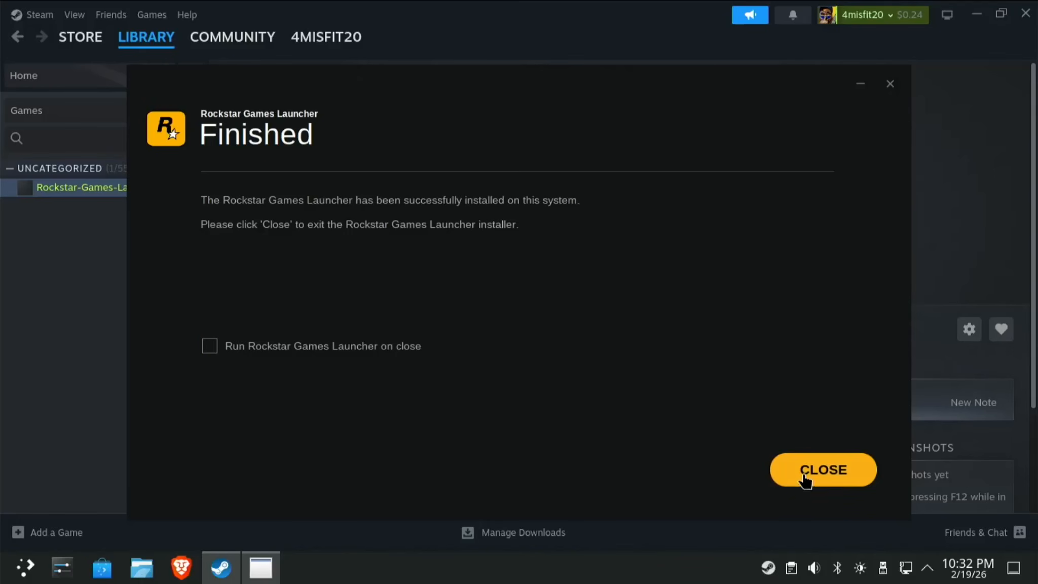
click(819, 470)
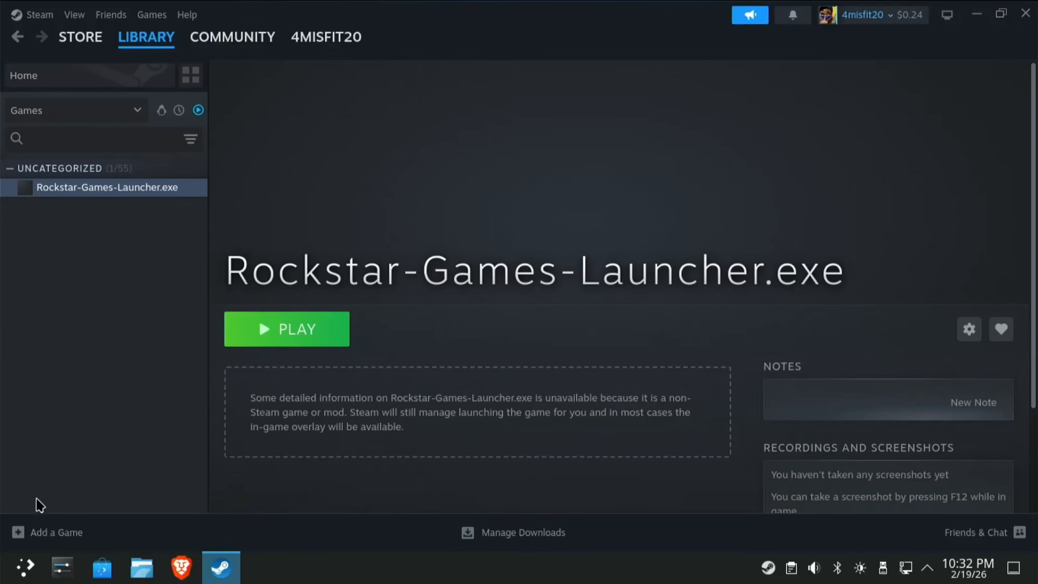
Add Launcher.exe from WINAPPS/Program Files/Rockstar Games/Launcher to the library as a non-Steam game.
click(40, 532)
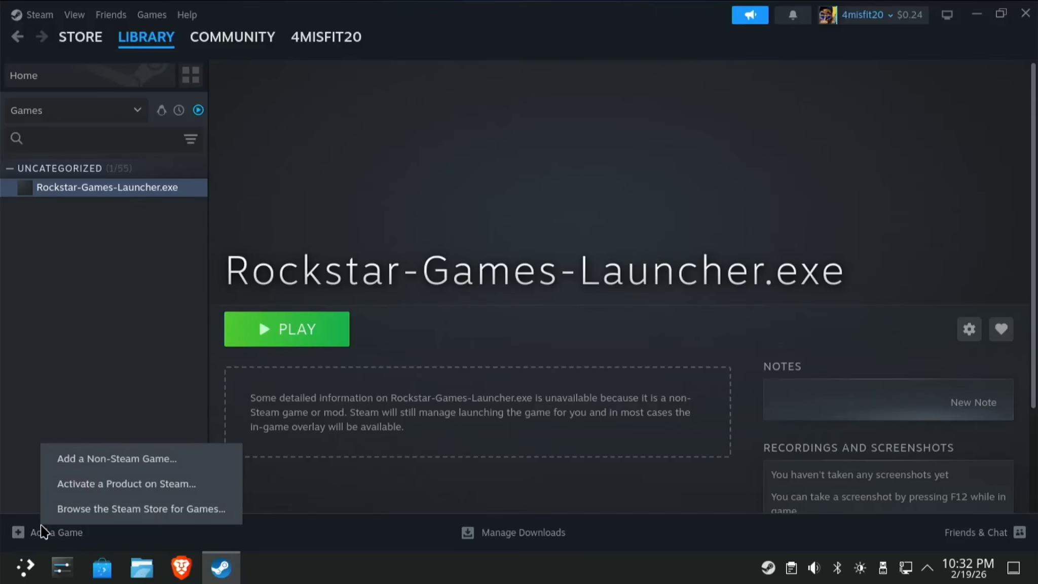
click(106, 460)
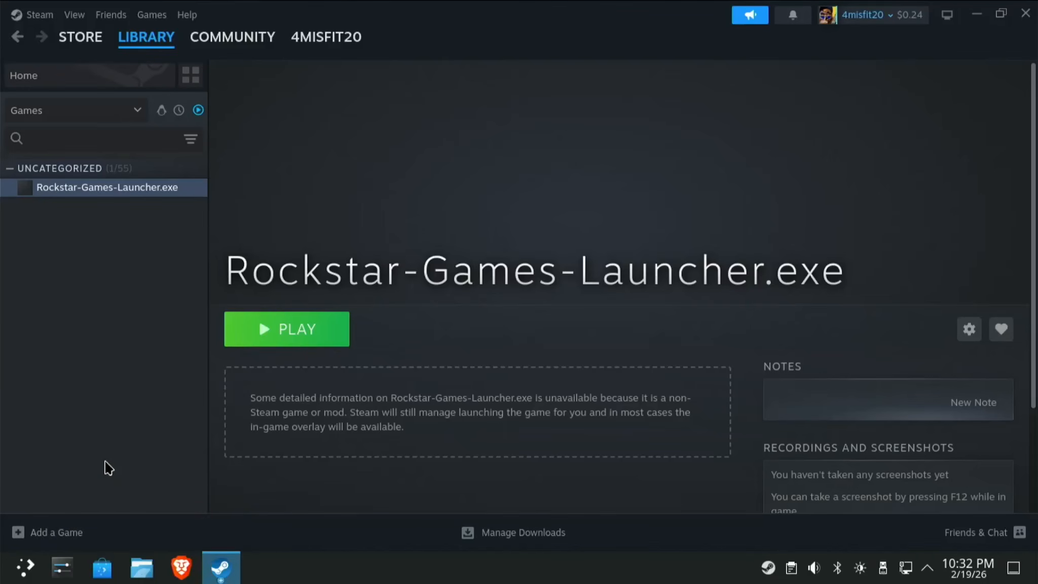
click(325, 491)
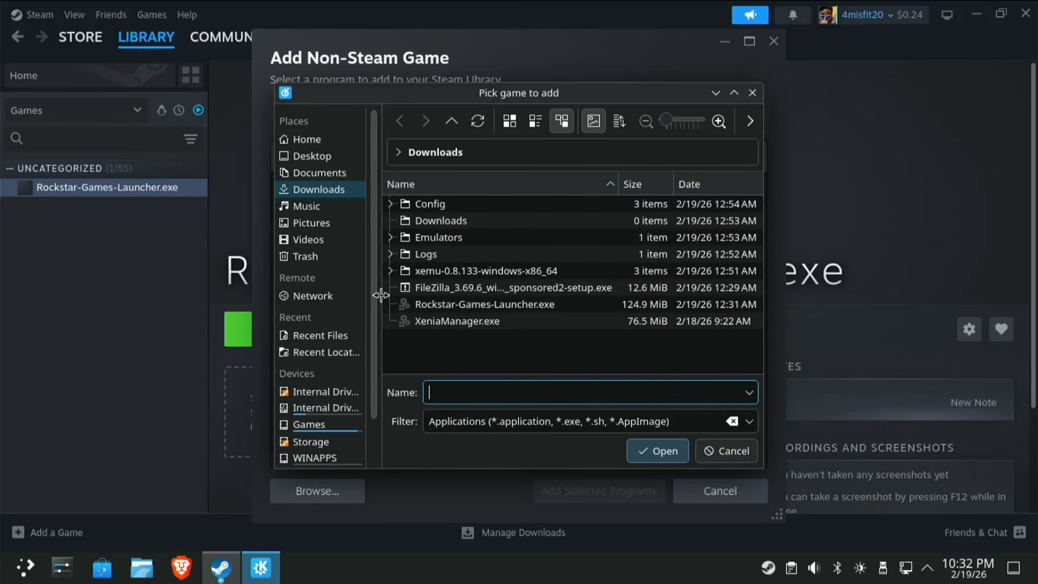
scroll(372, 330, down, 3)
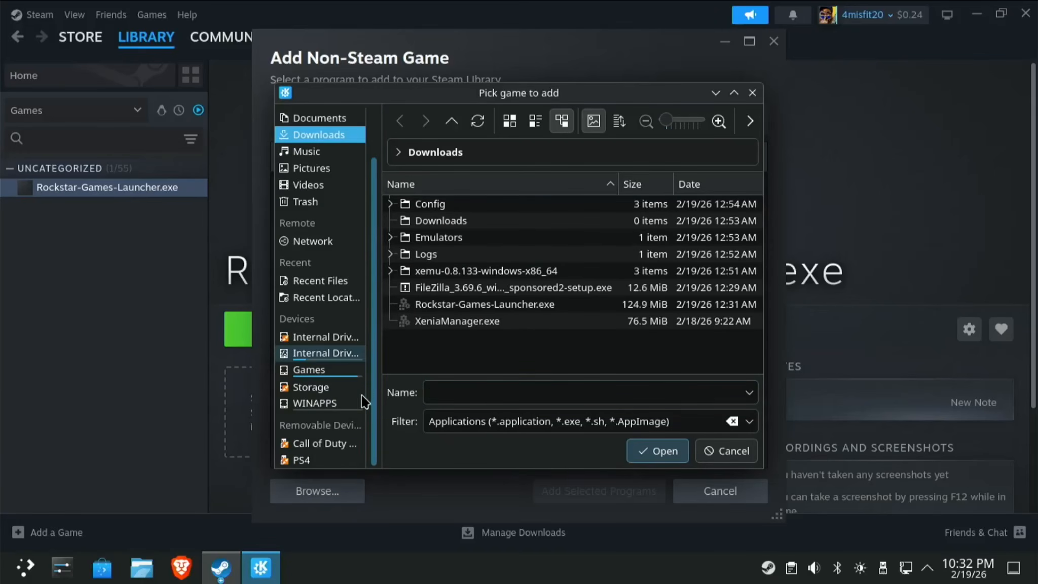
click(313, 405)
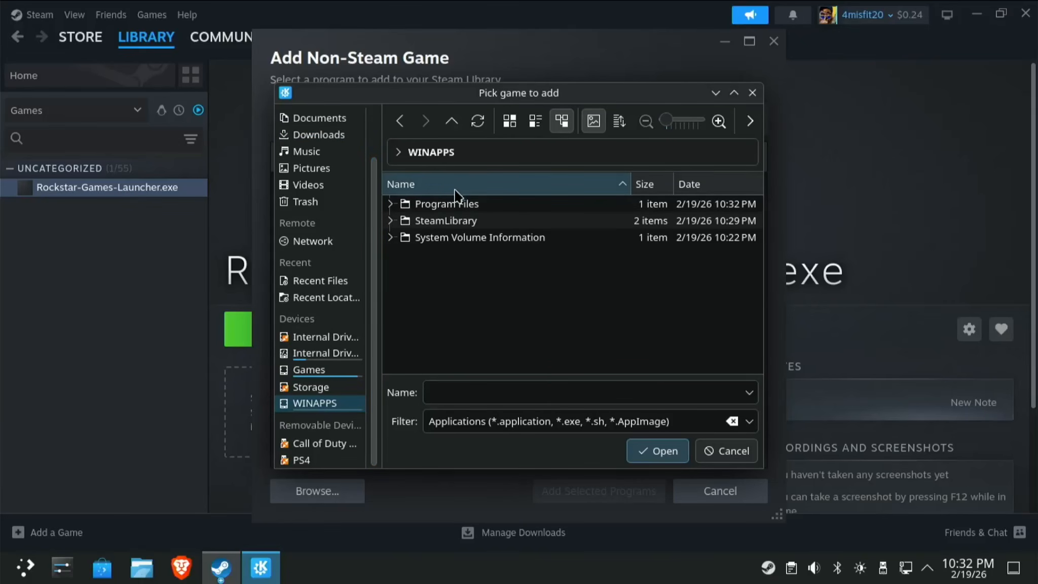
click(462, 205)
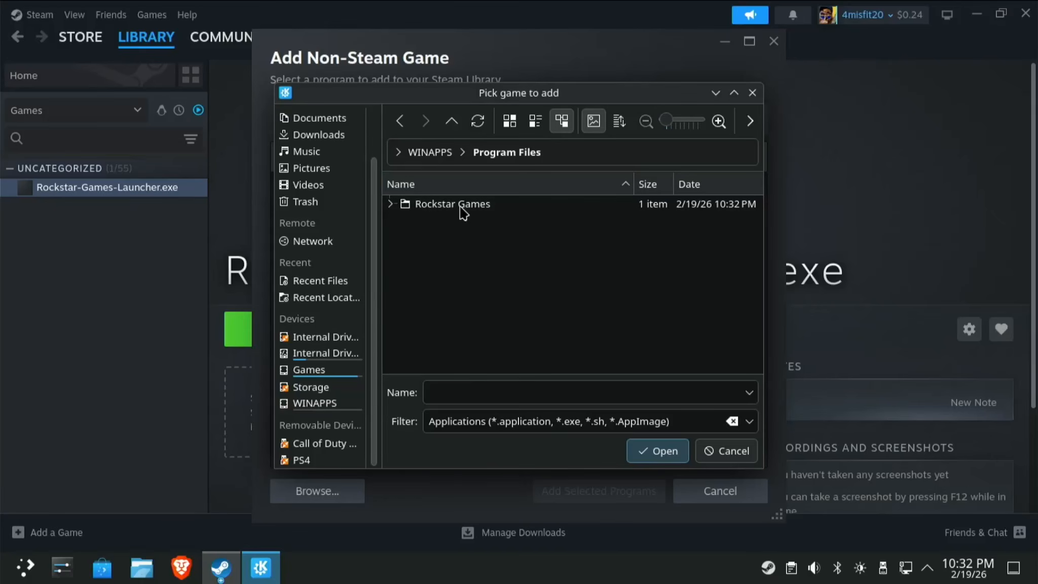
click(461, 205)
click(437, 205)
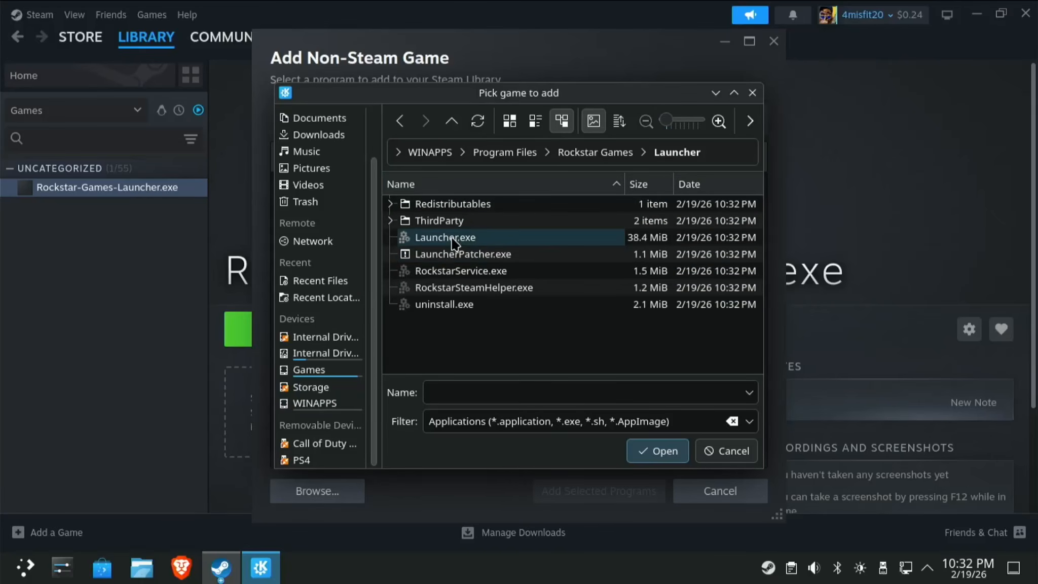
click(465, 239)
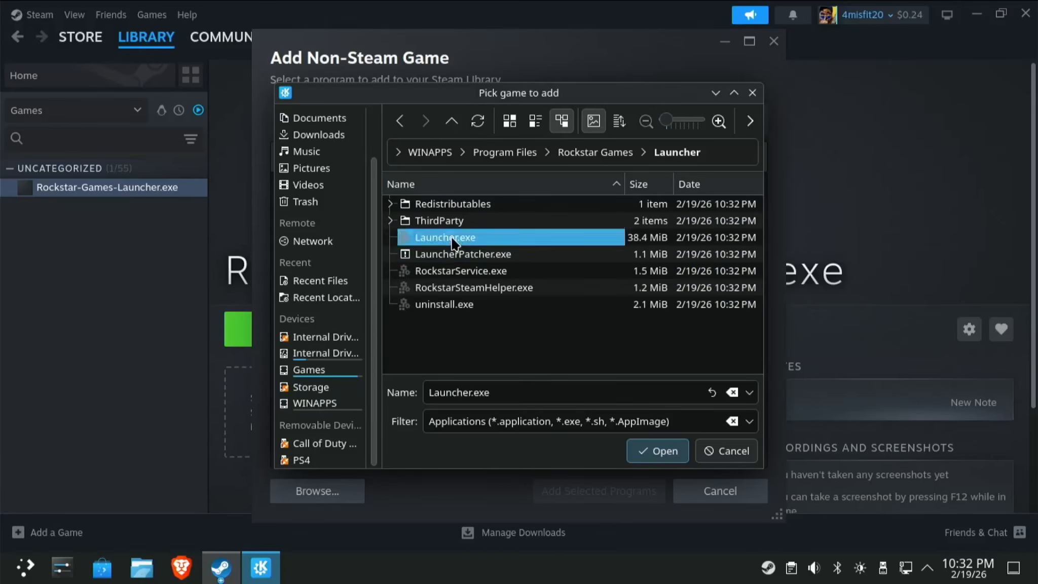
click(652, 451)
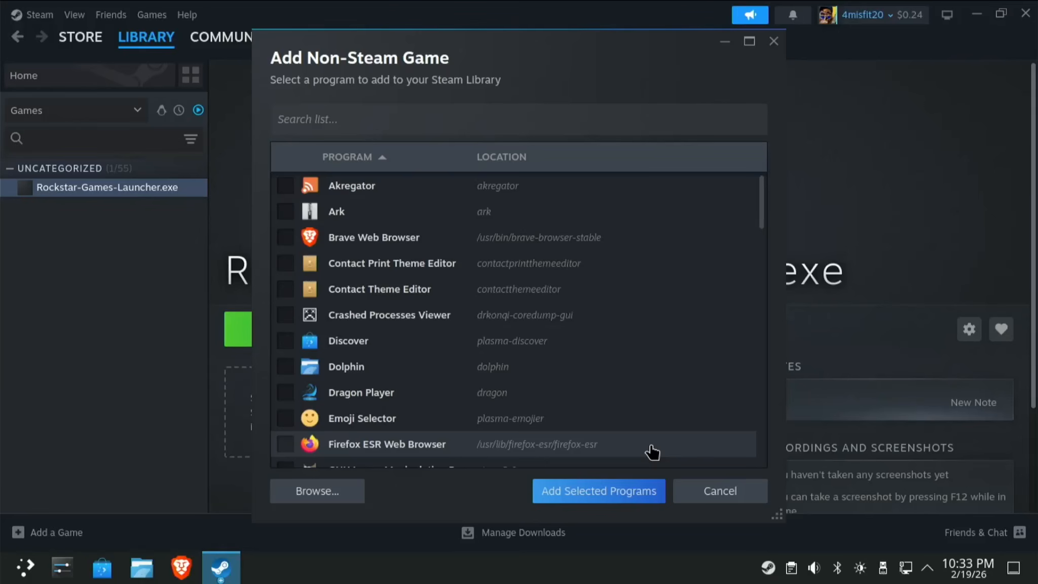
click(592, 490)
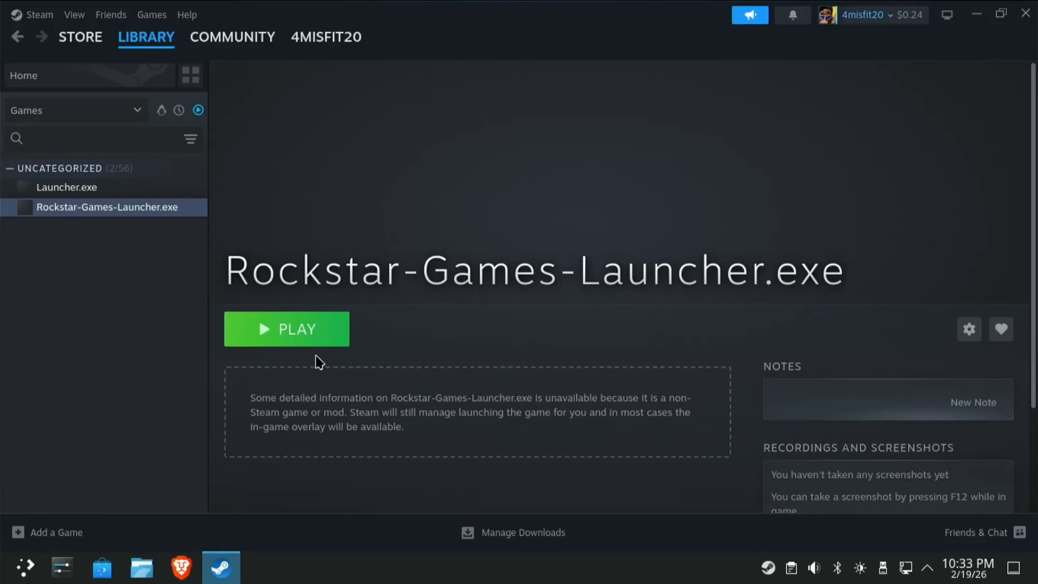
After a failed launch attempt, force Launcher.exe to use the Proton Hotfix compatibility tool.
double_click(88, 194)
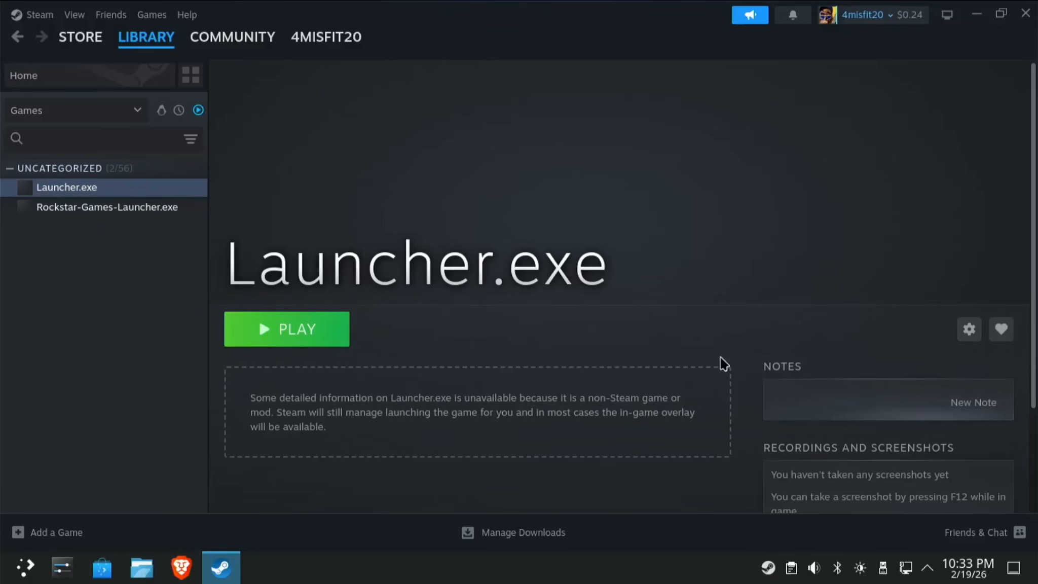
click(274, 332)
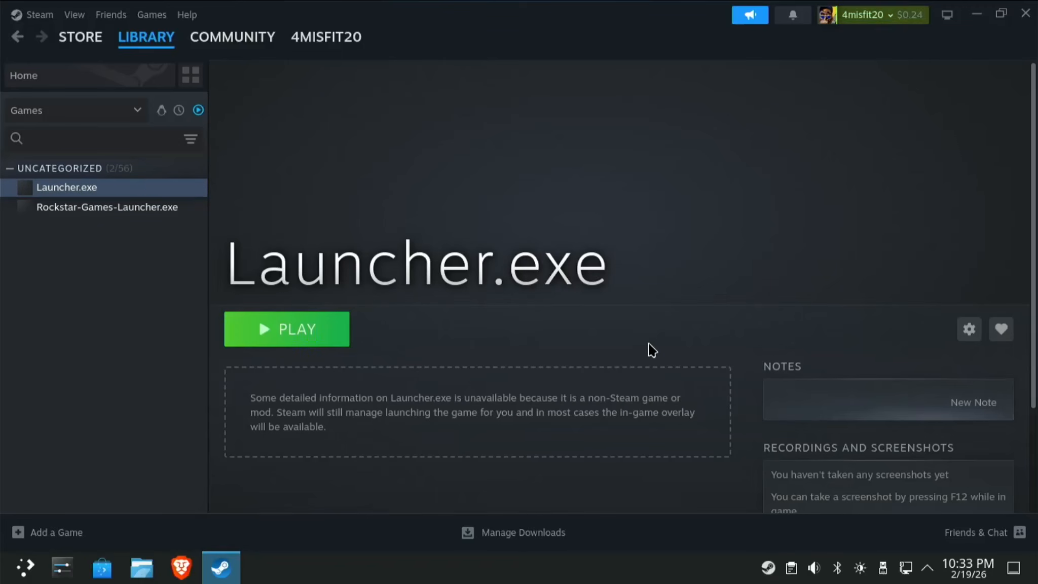
click(969, 332)
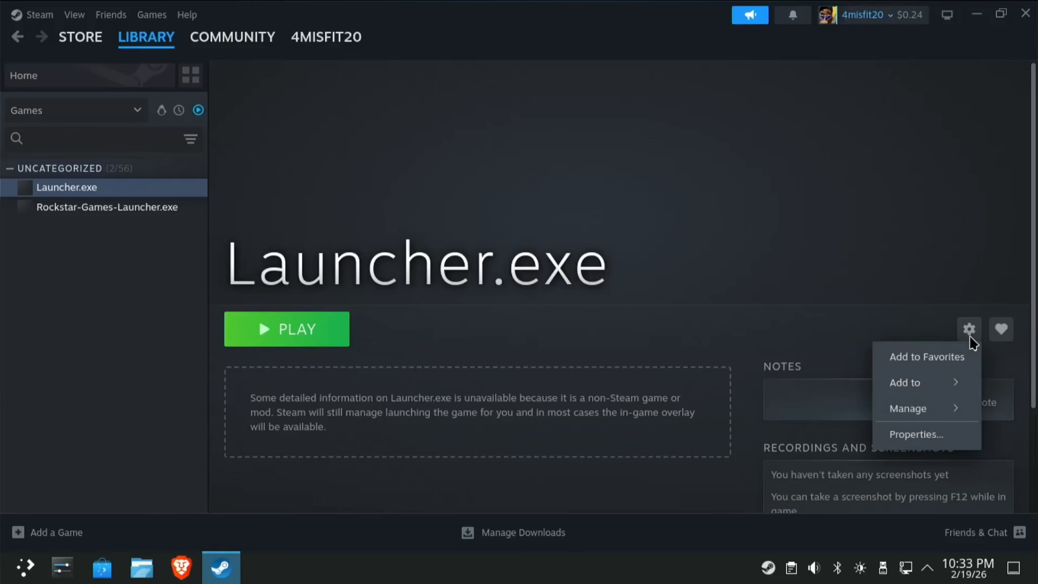
click(919, 434)
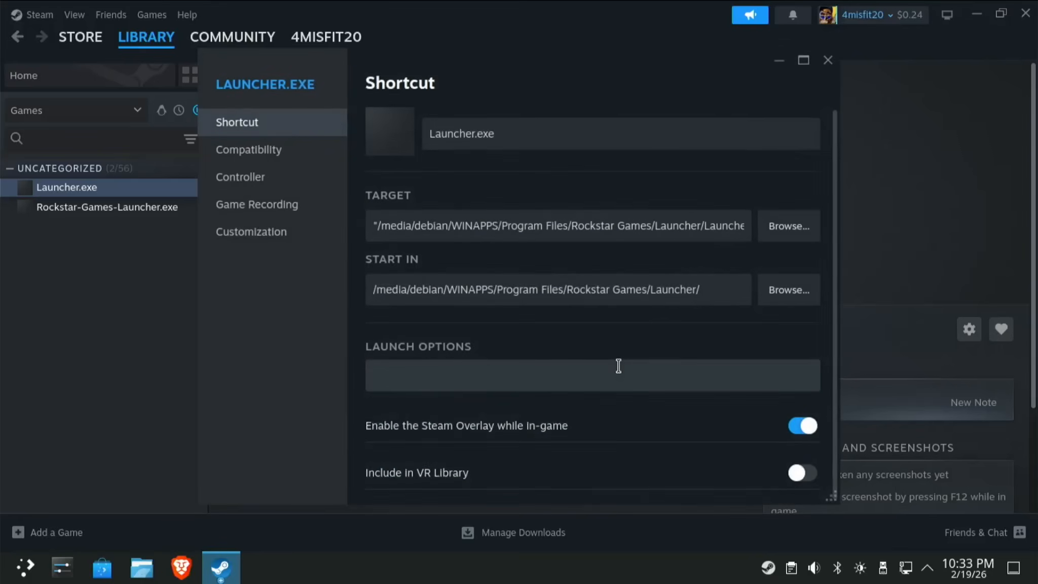
click(284, 153)
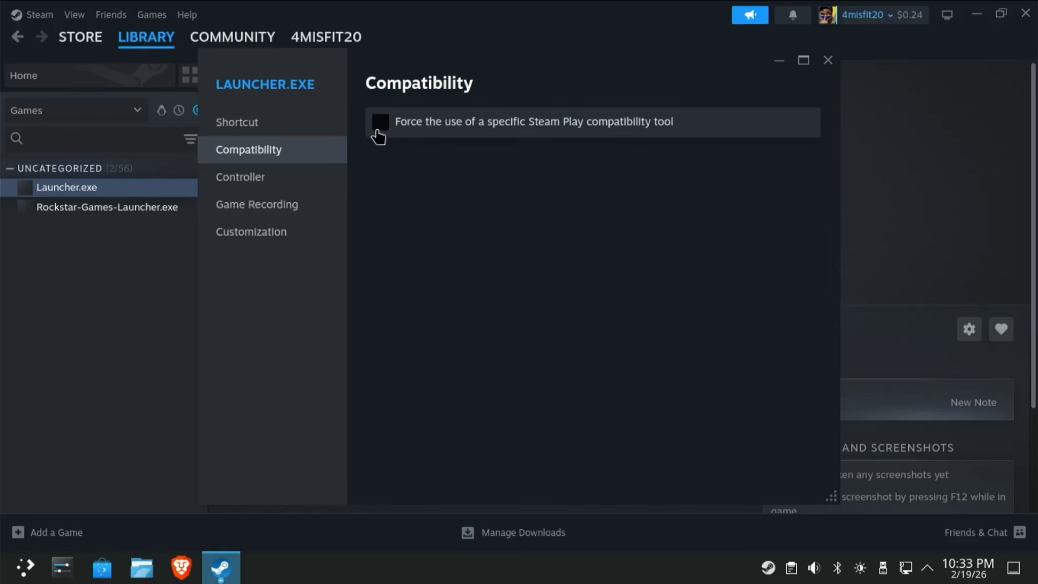
click(380, 127)
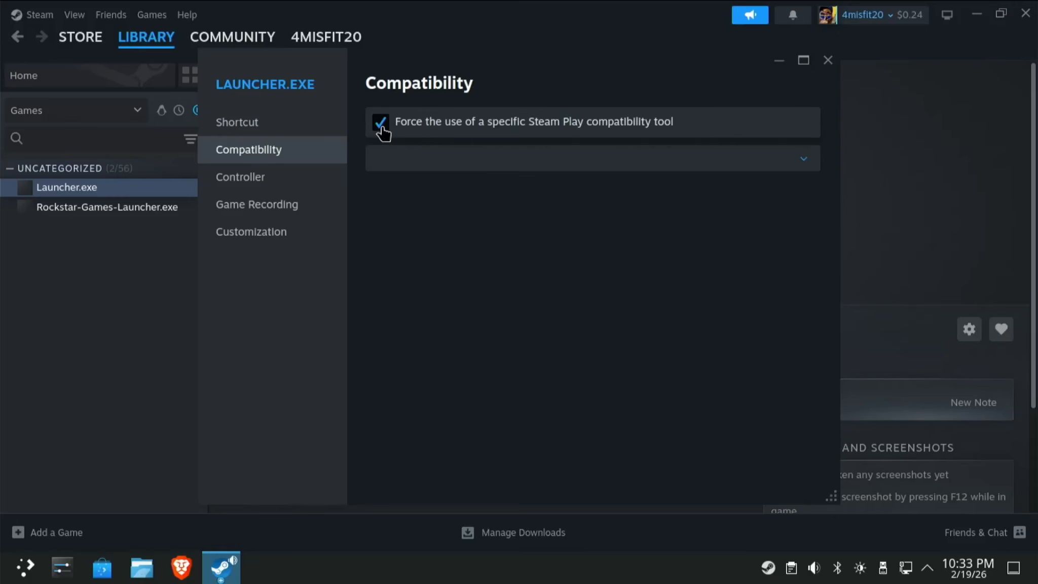
click(412, 163)
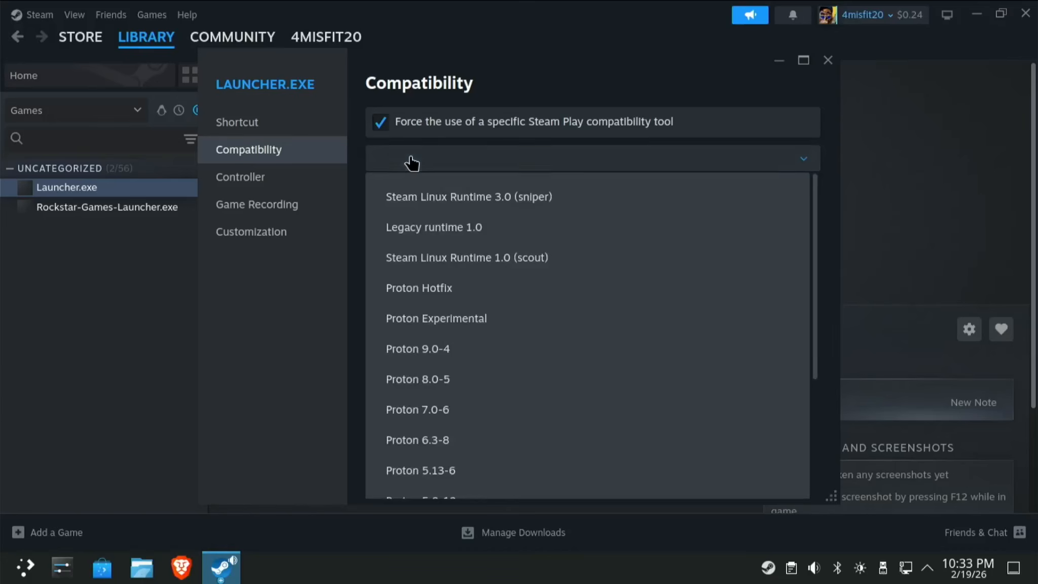
click(463, 289)
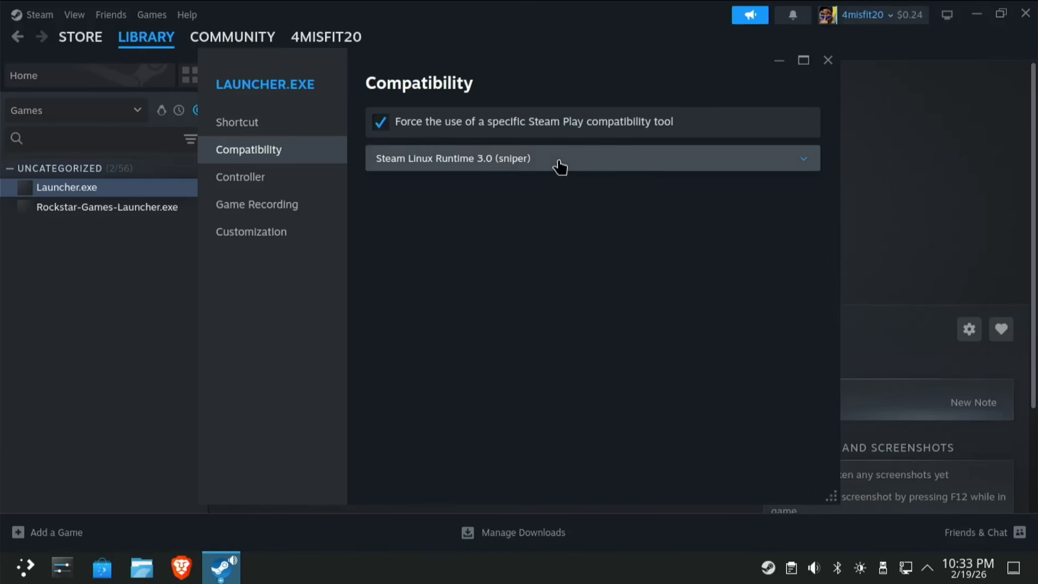
click(559, 165)
click(446, 292)
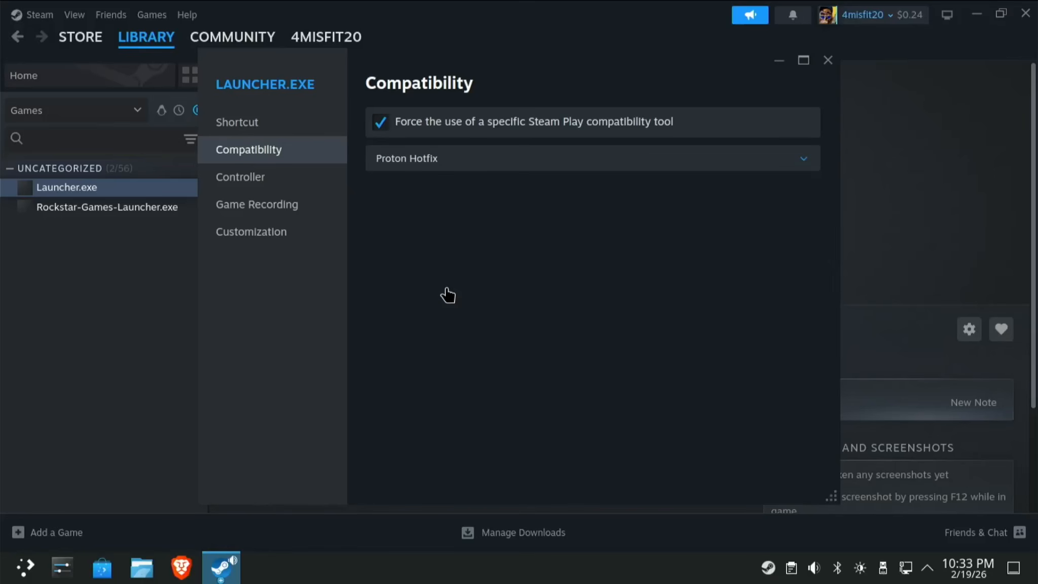
click(831, 63)
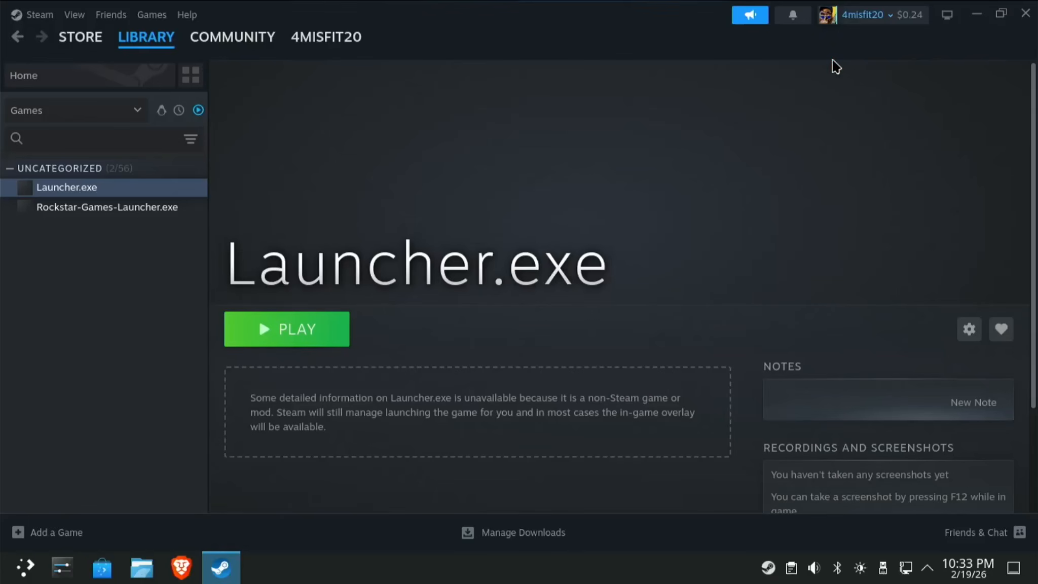
Launch Launcher.exe, accept all cookies and turn on automatic sign-in.
click(306, 338)
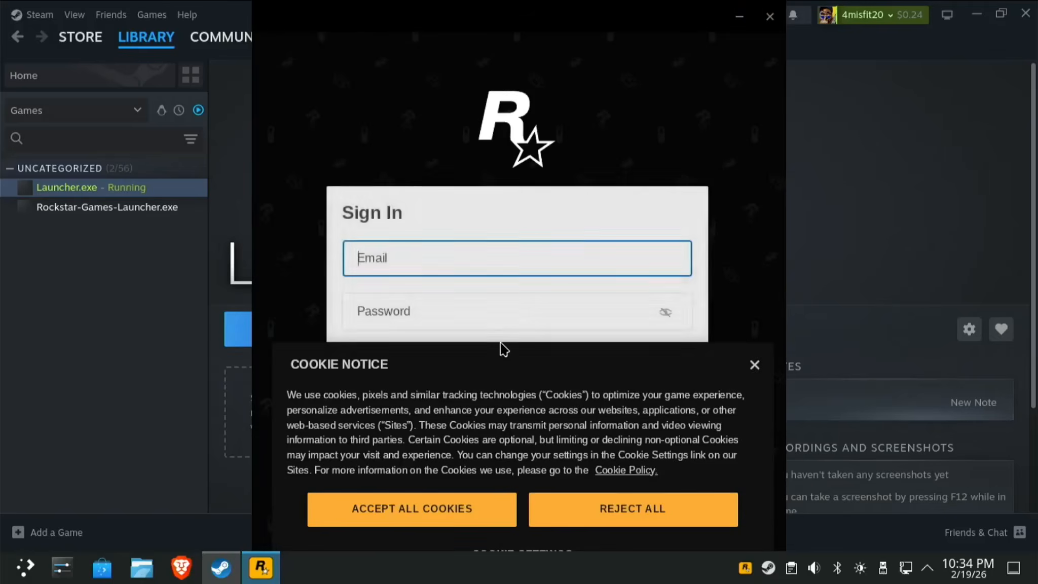
click(459, 511)
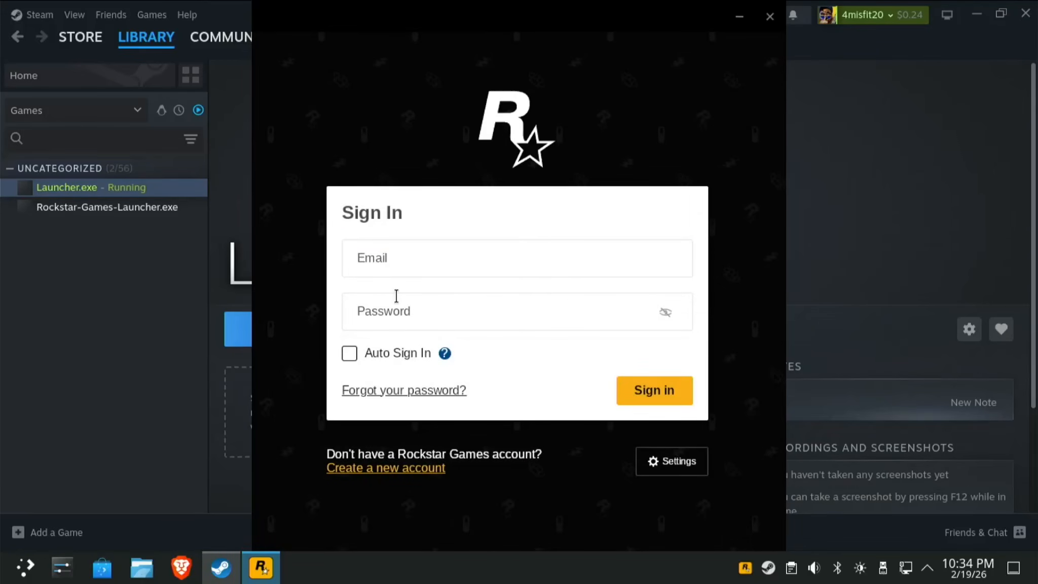
click(349, 354)
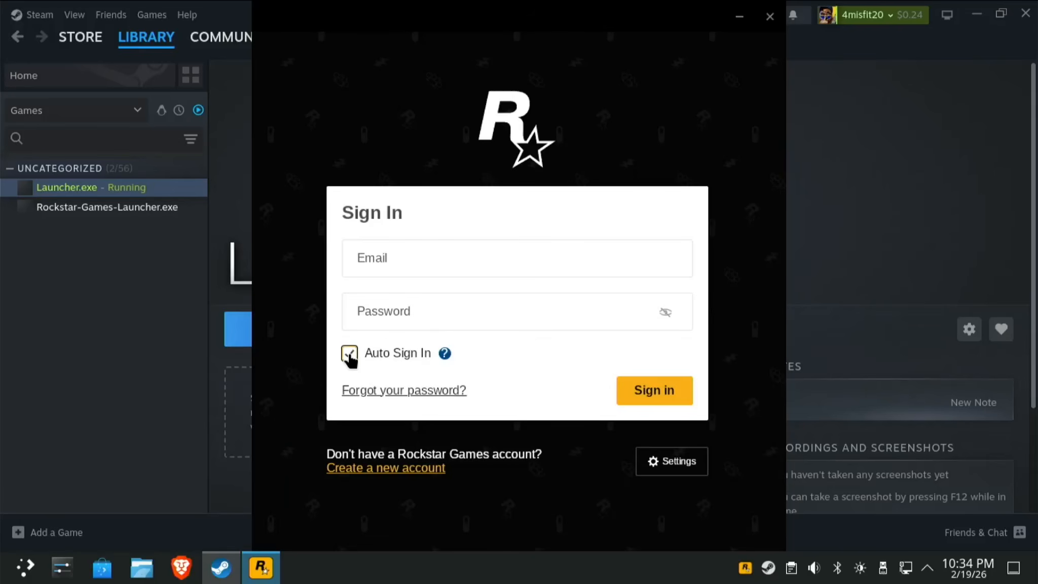
Sign in with the Rockstar account e-mail and password.
click(410, 265)
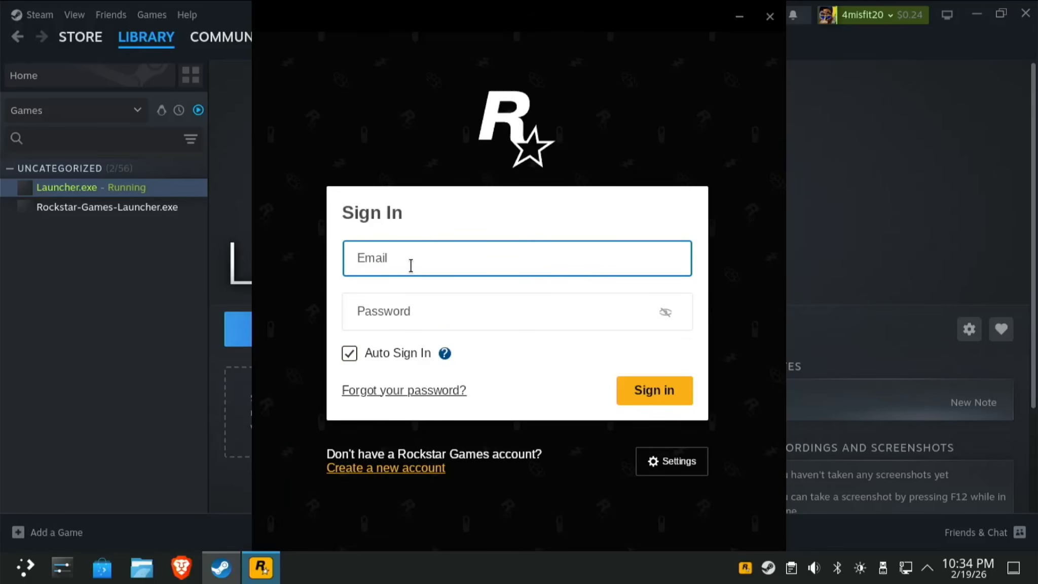
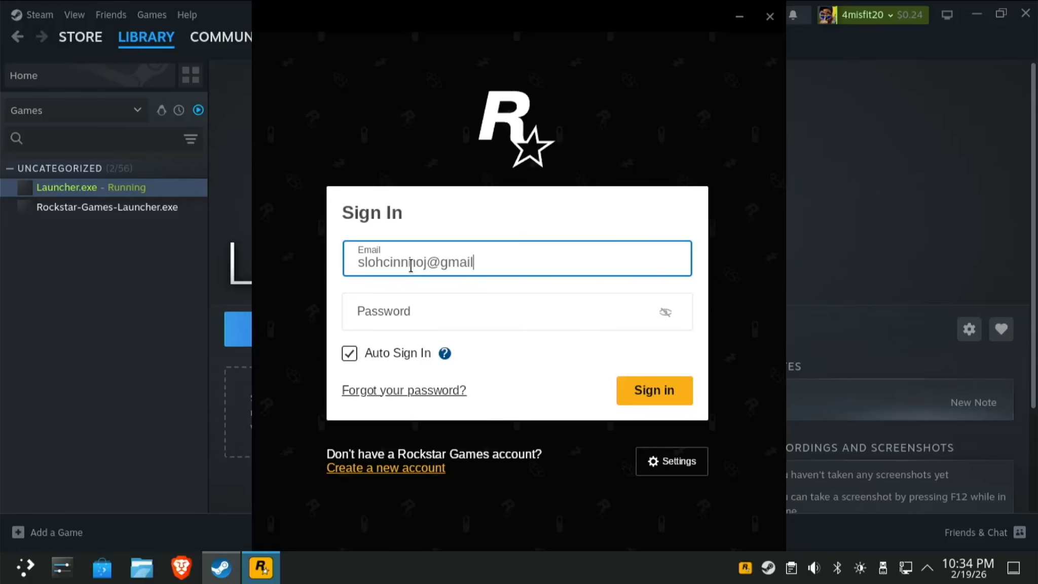
key(Tab)
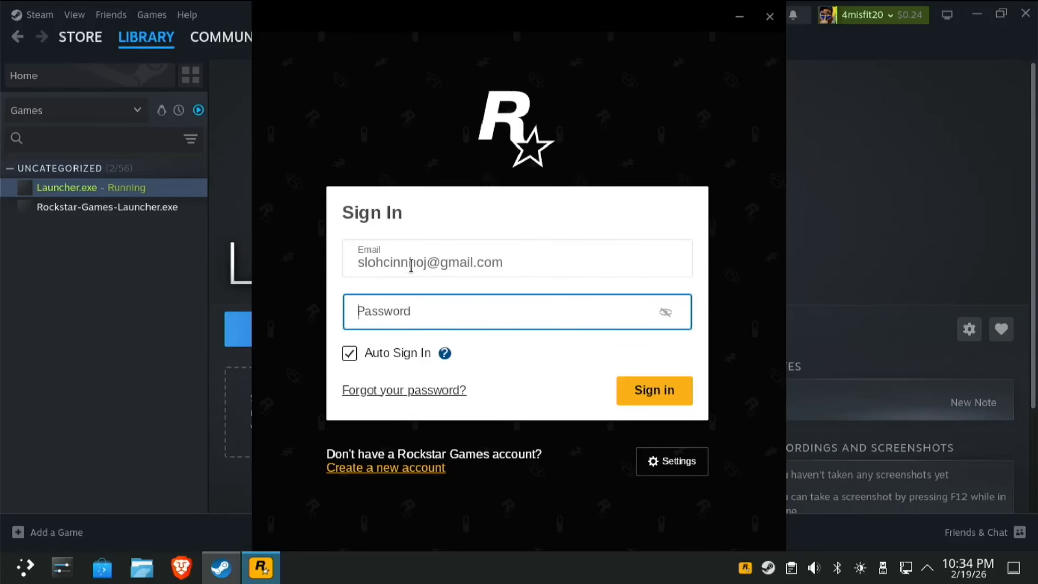
text(***)
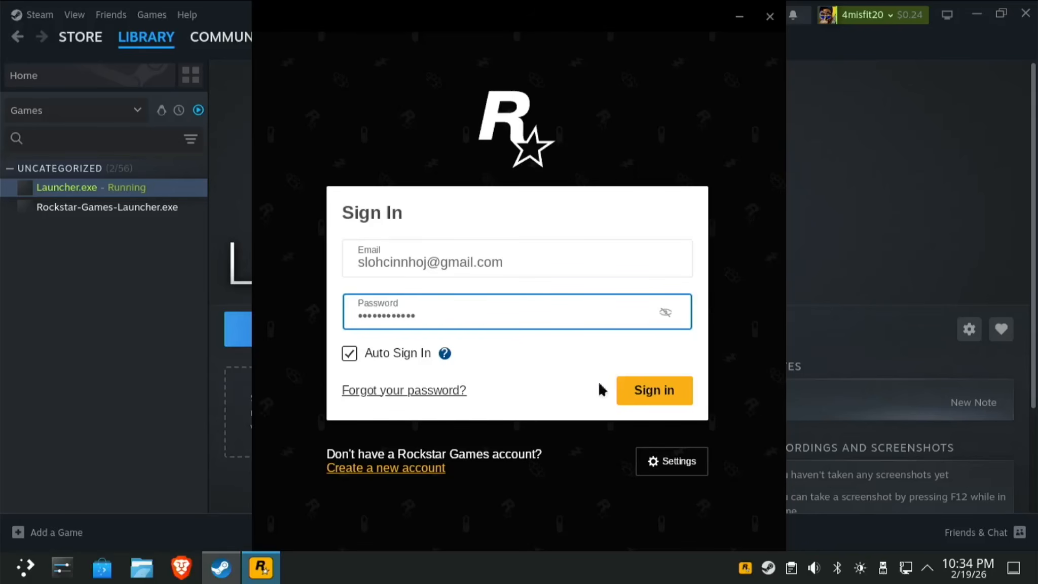
click(654, 402)
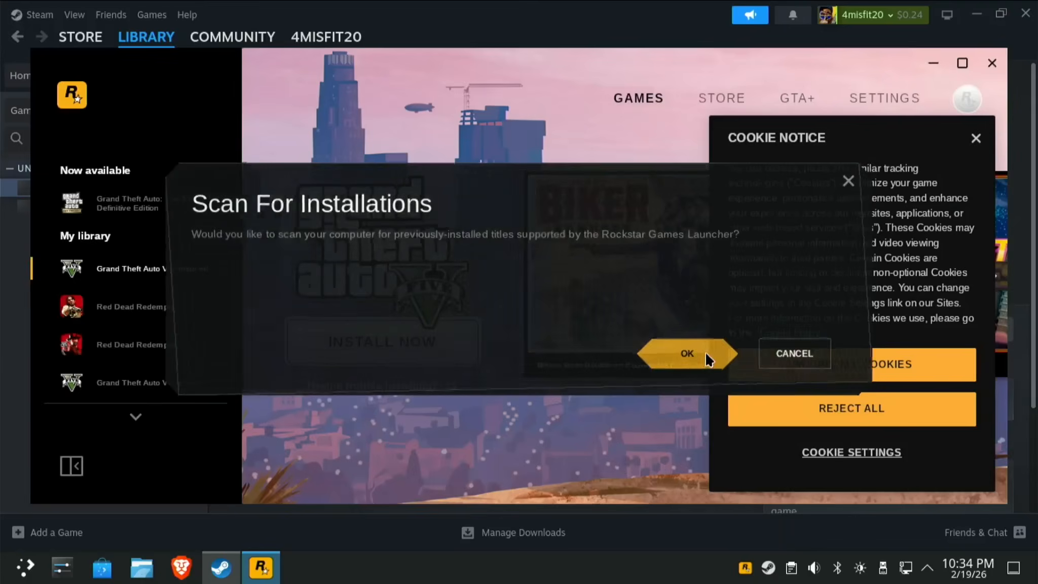
Accept the installation scan and cookies, then start installing Red Dead Redemption.
click(705, 353)
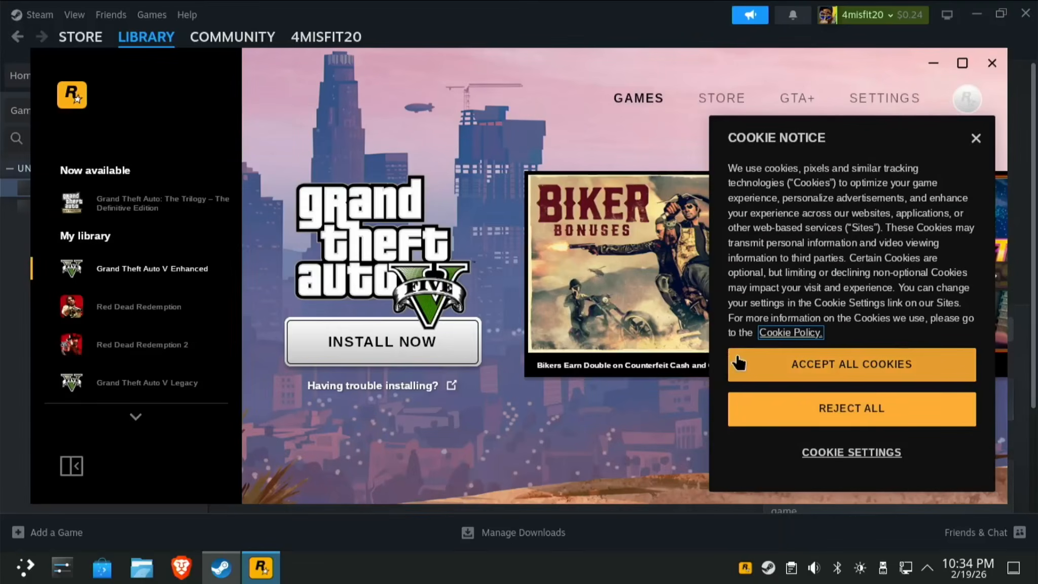
click(763, 371)
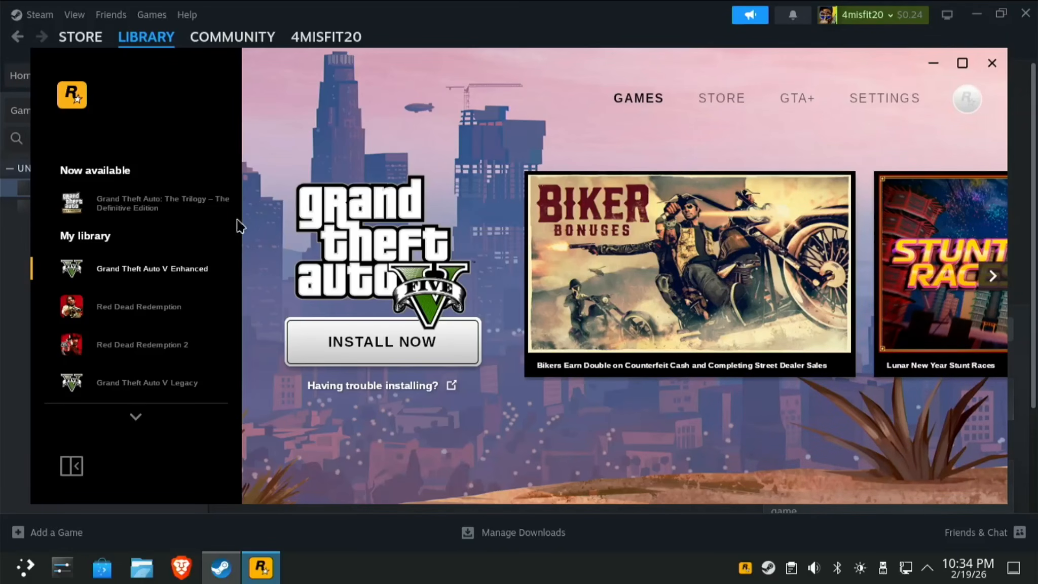
click(160, 322)
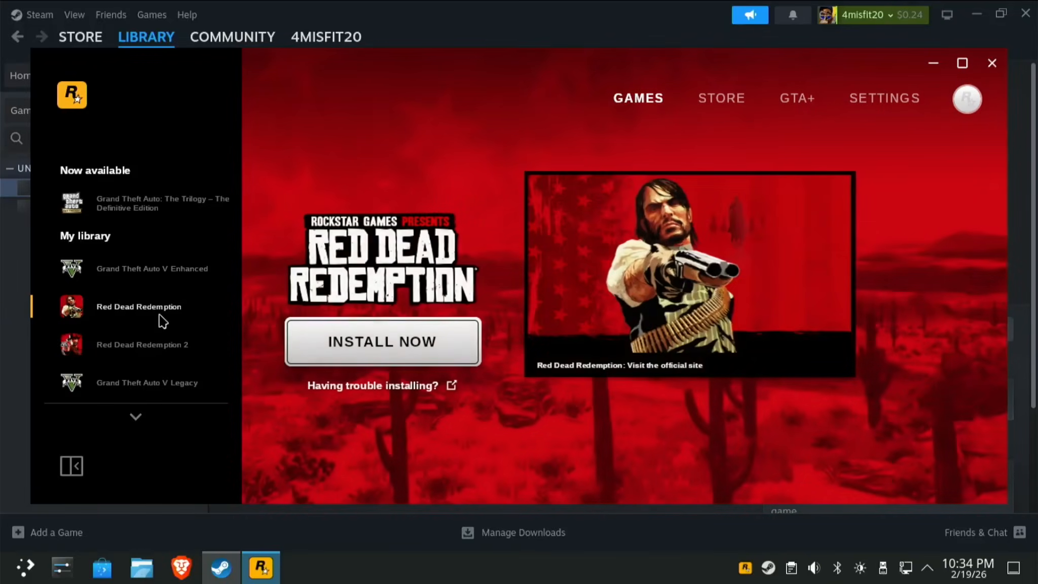
click(361, 339)
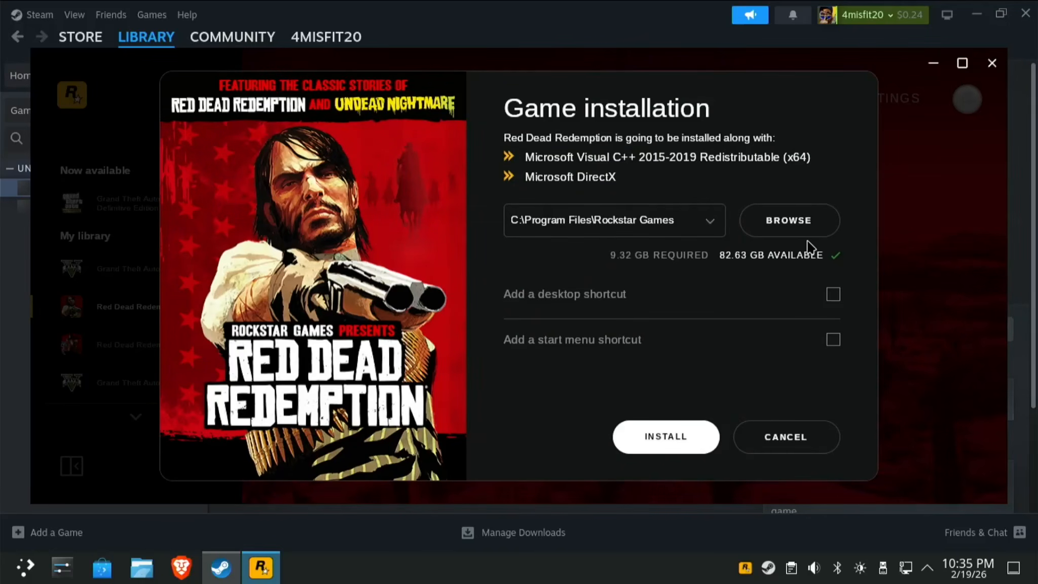
Change the Red Dead Redemption install location to the WINAPPS (K:) drive.
click(782, 228)
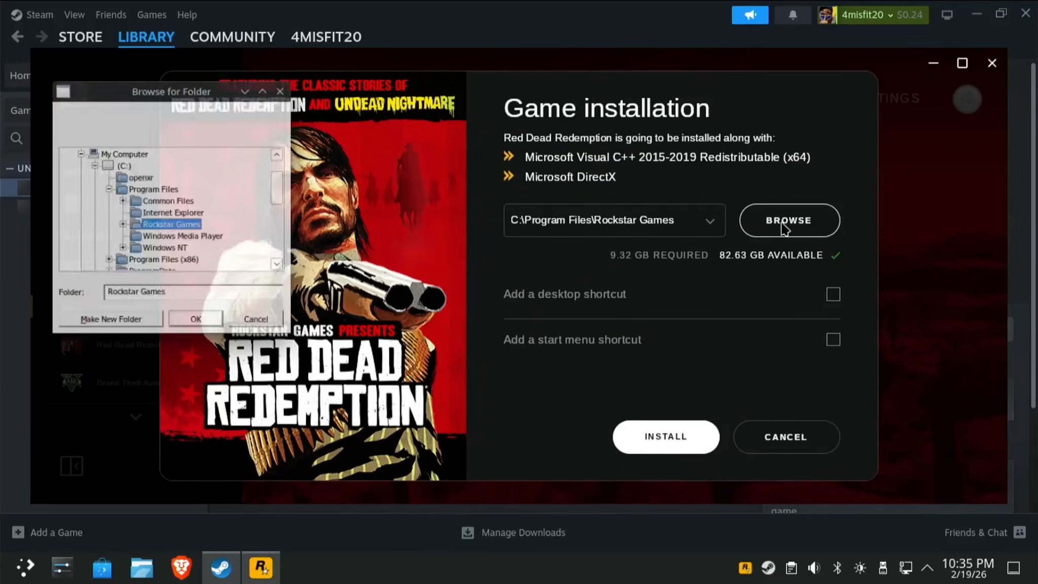
click(91, 163)
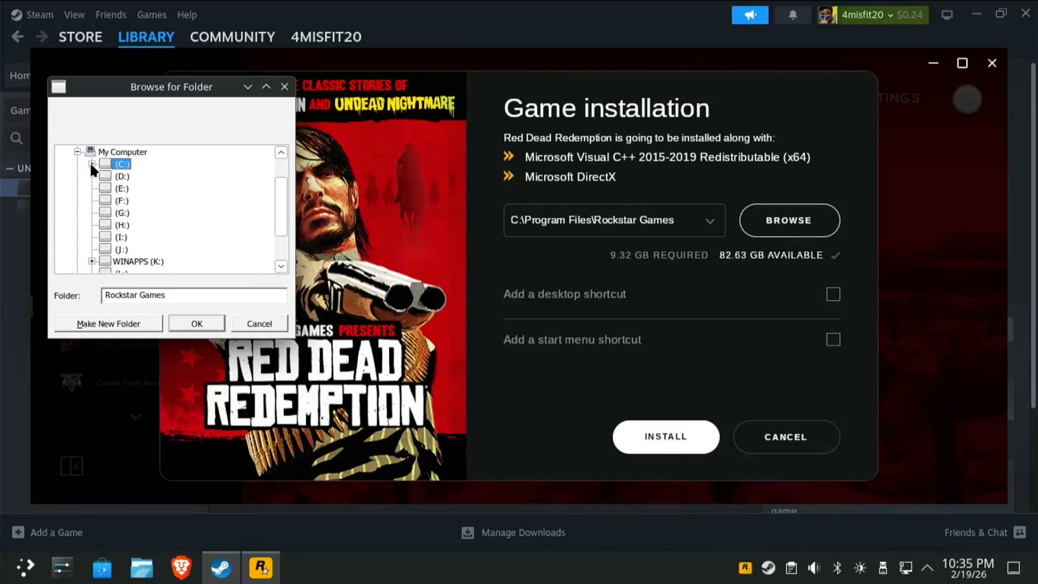
click(150, 265)
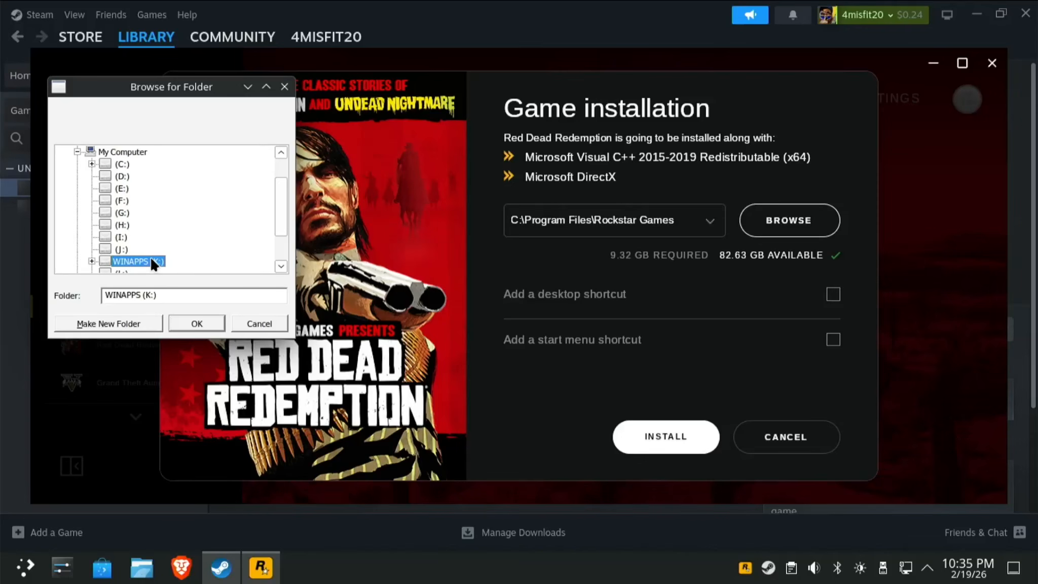
click(207, 320)
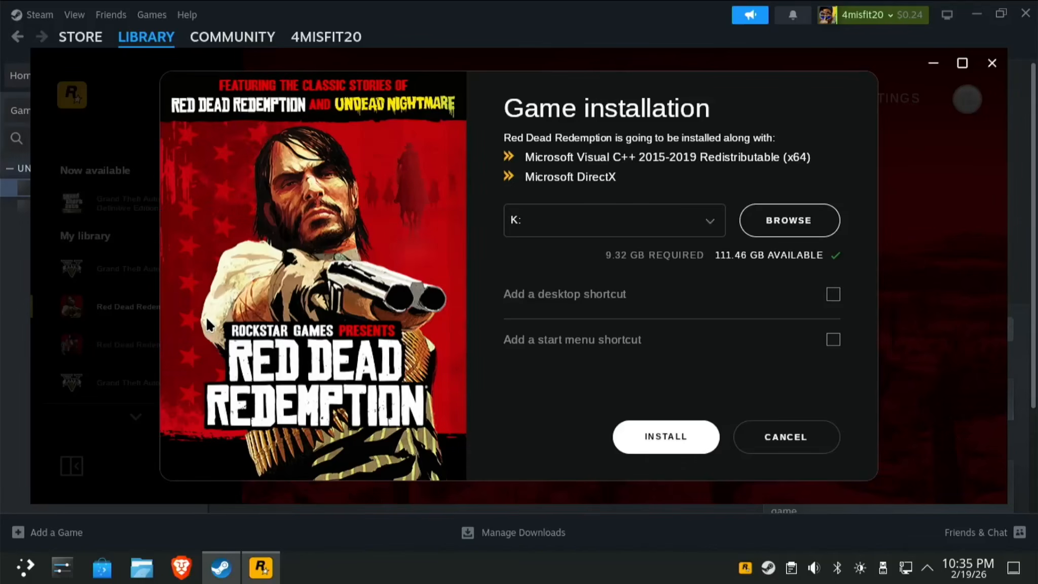
Start the Red Dead Redemption installation on K:.
click(657, 437)
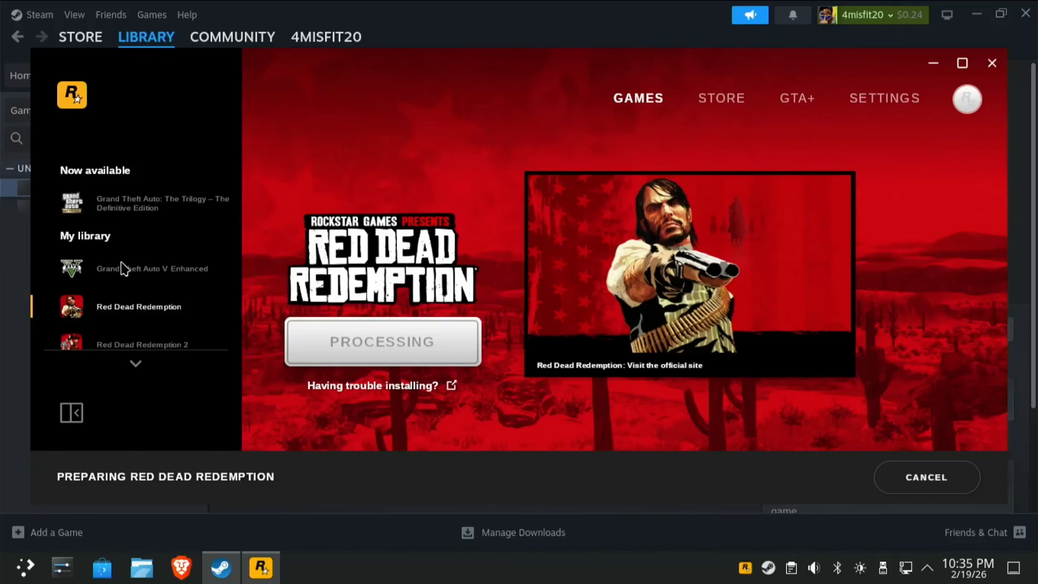
click(150, 270)
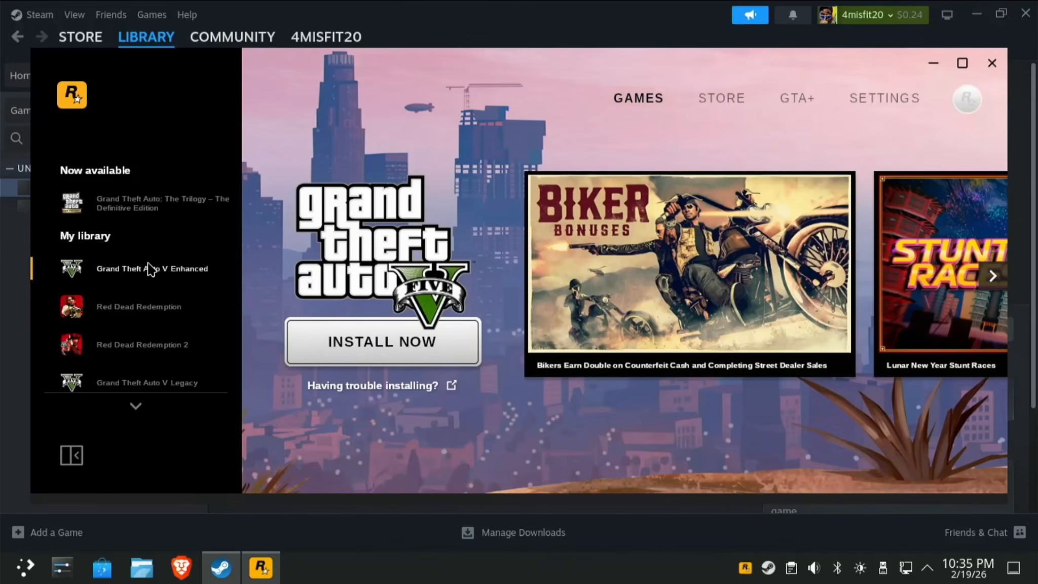
click(178, 314)
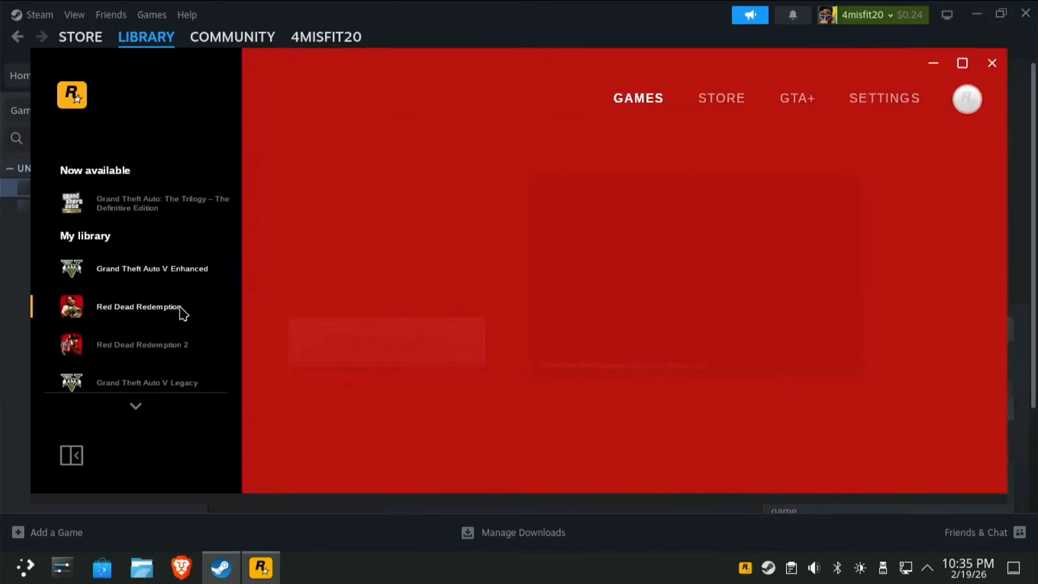
Browse the other library titles, confirm Red Dead Redemption is downloading, then return to Steam.
click(181, 349)
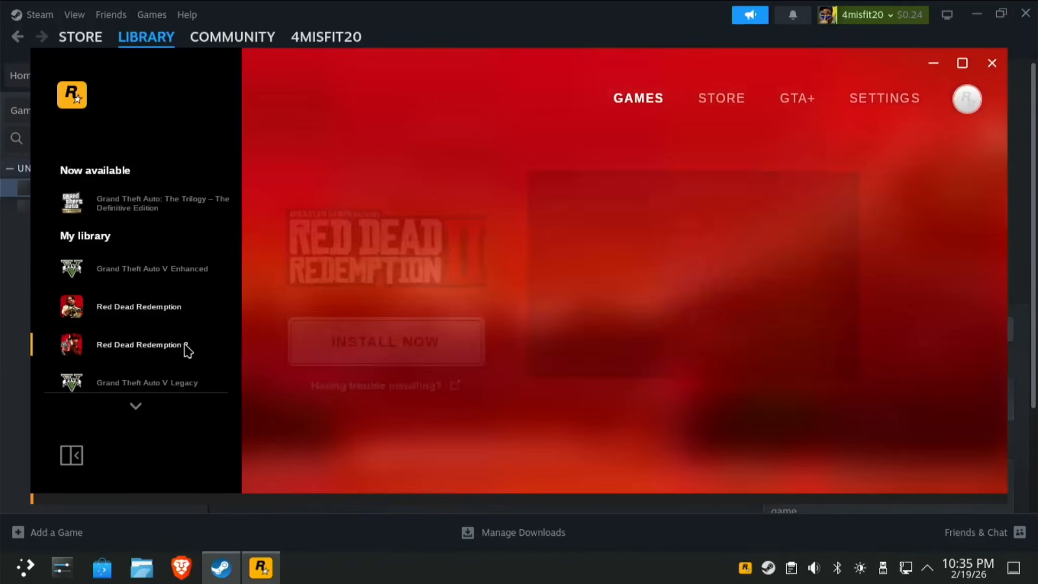
click(171, 385)
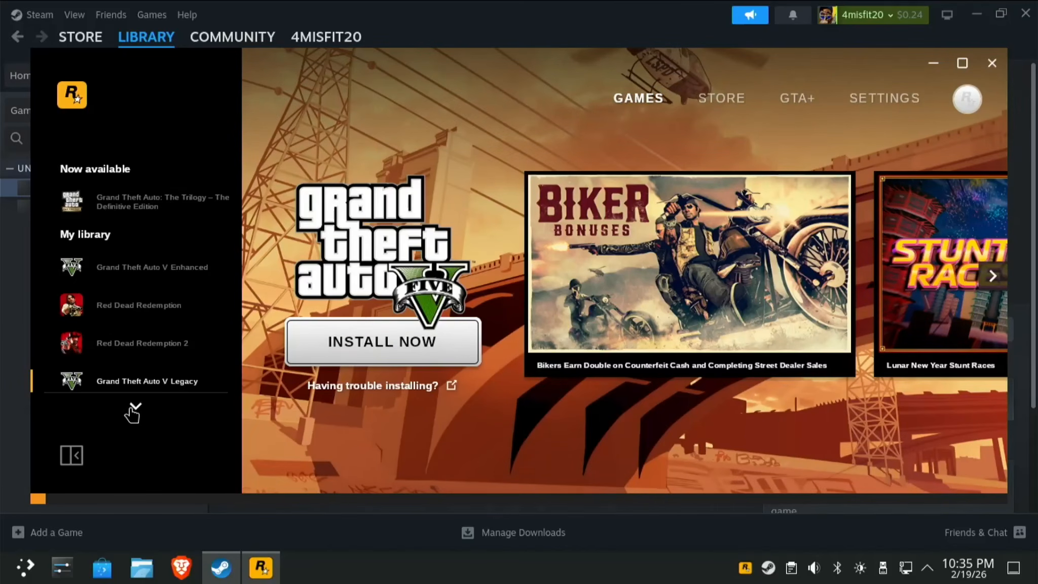
click(134, 408)
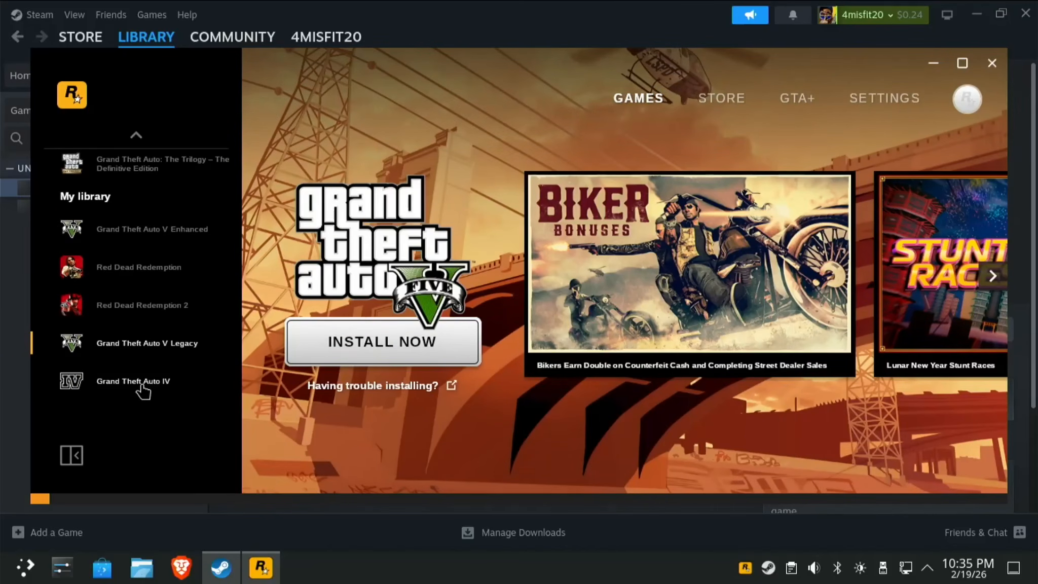
click(143, 385)
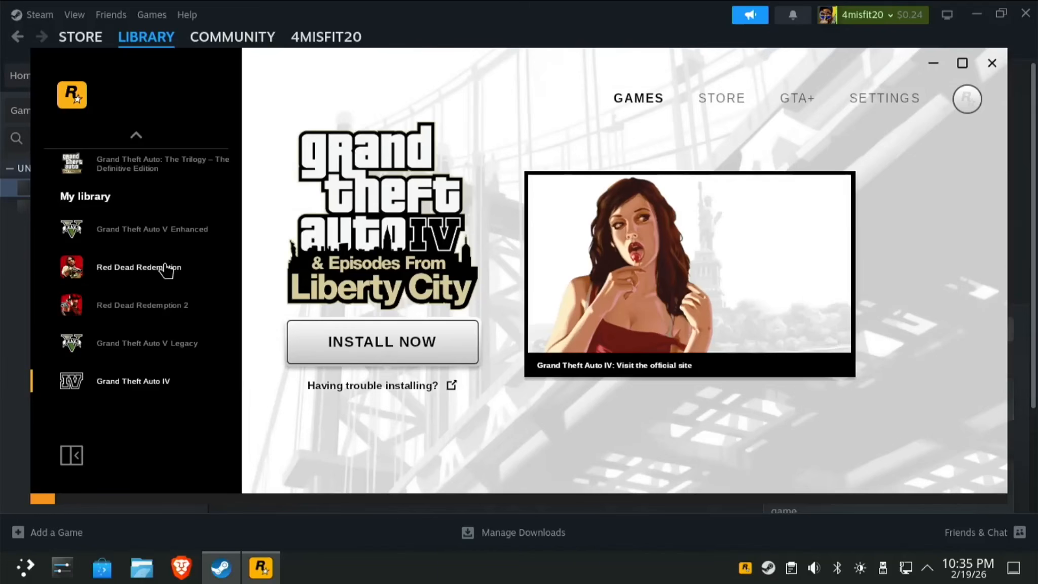
click(157, 275)
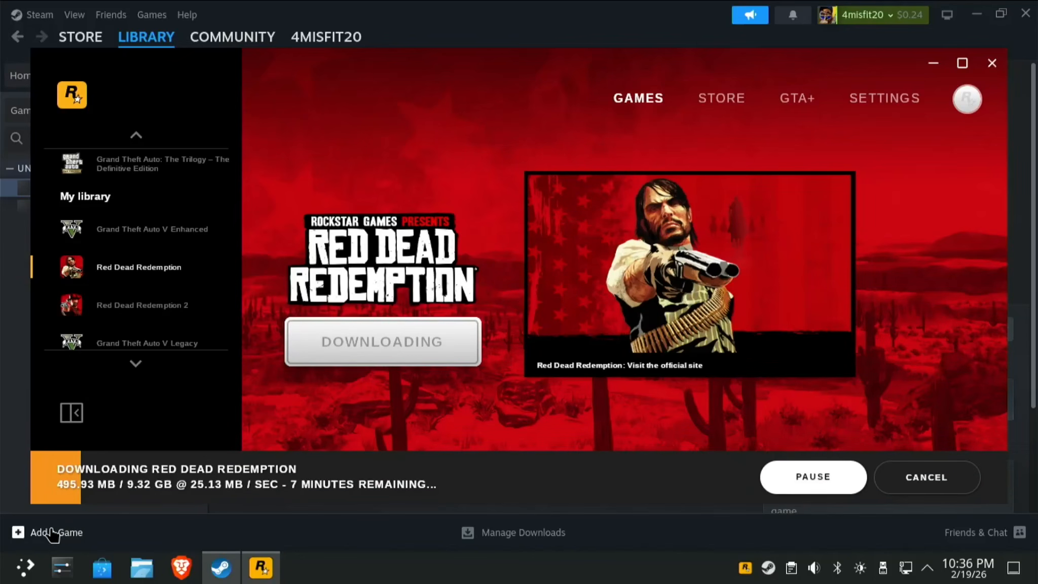
click(53, 532)
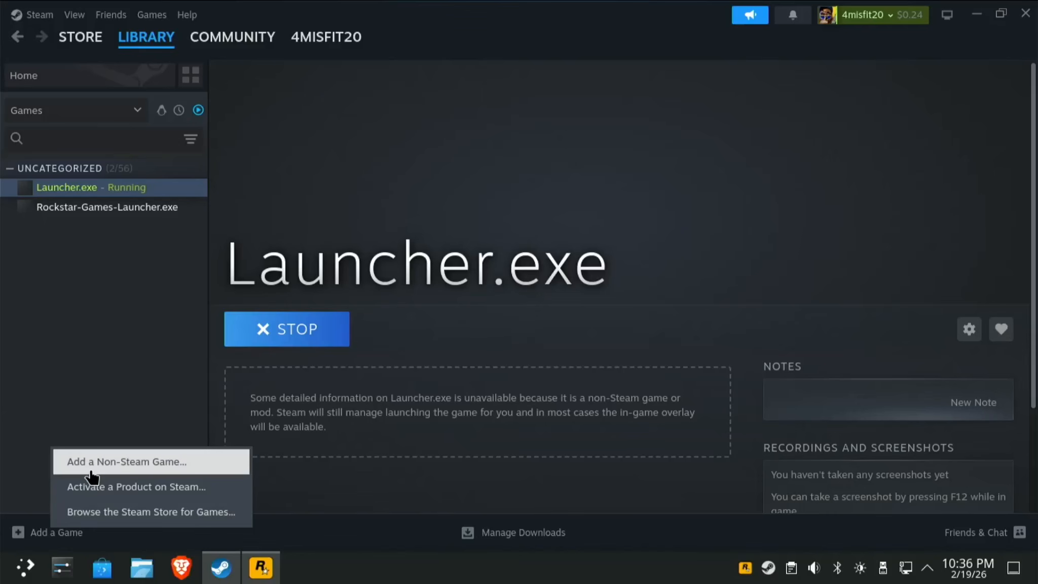
Pick XeniaManager.exe from the Downloads folder and add it as a non-Steam game.
click(138, 467)
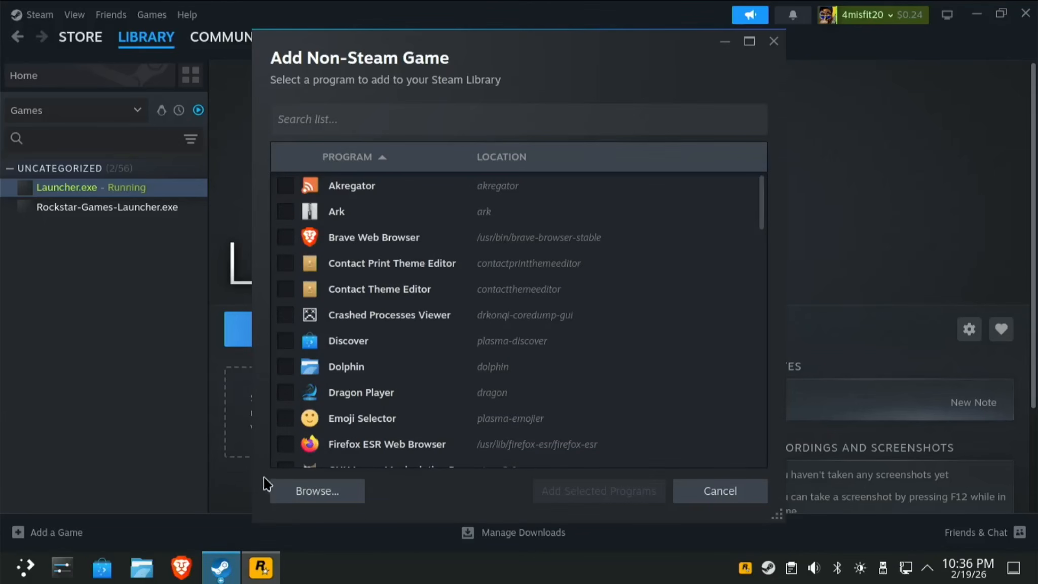
click(304, 492)
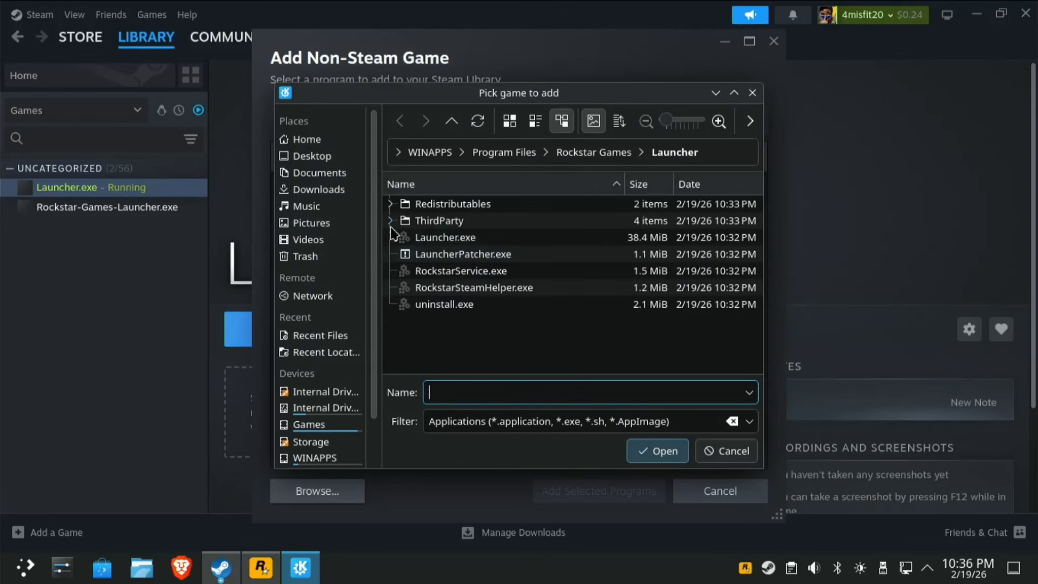
click(335, 189)
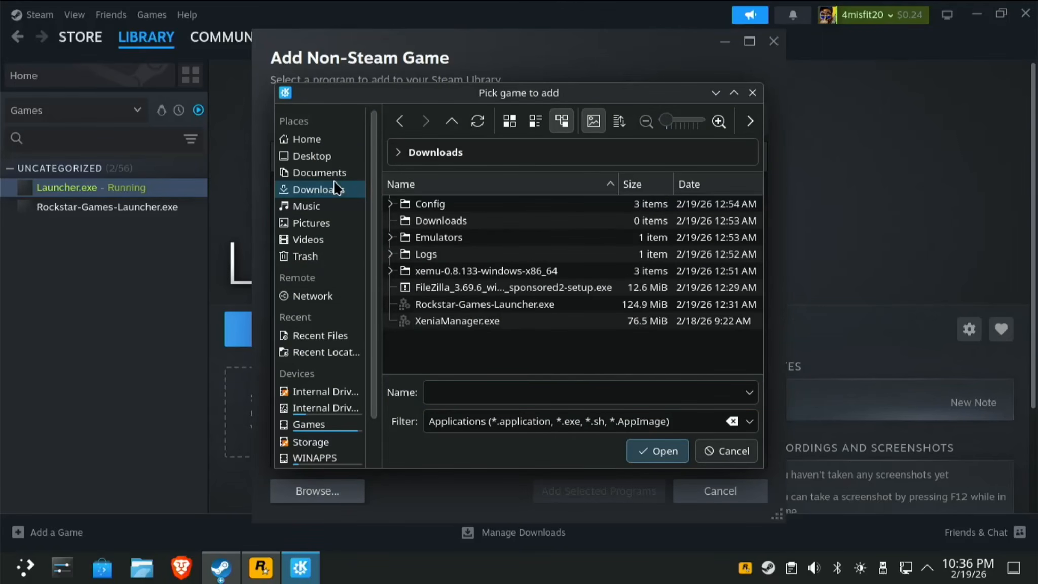
click(477, 323)
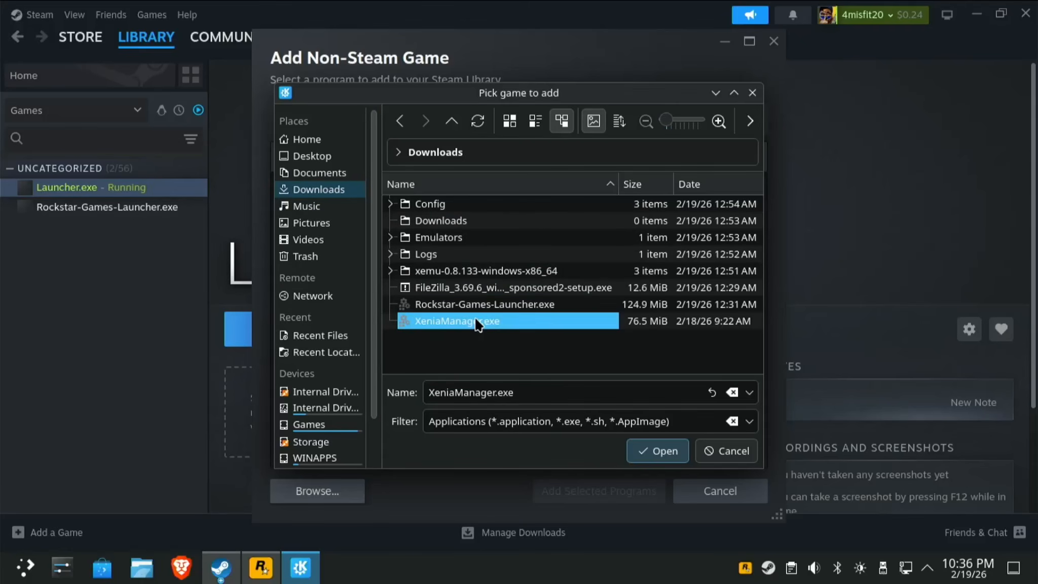
click(654, 453)
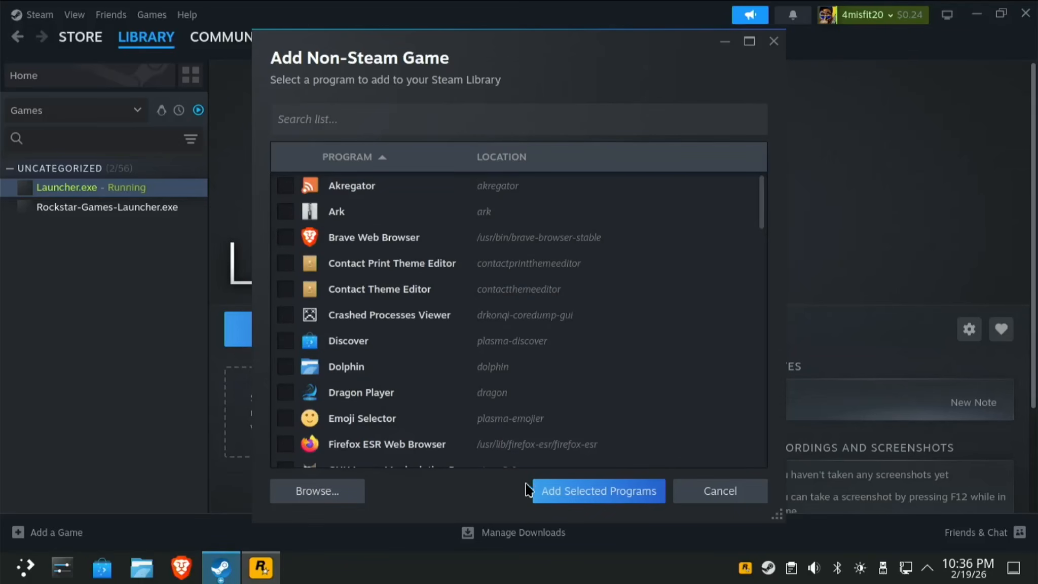
click(585, 499)
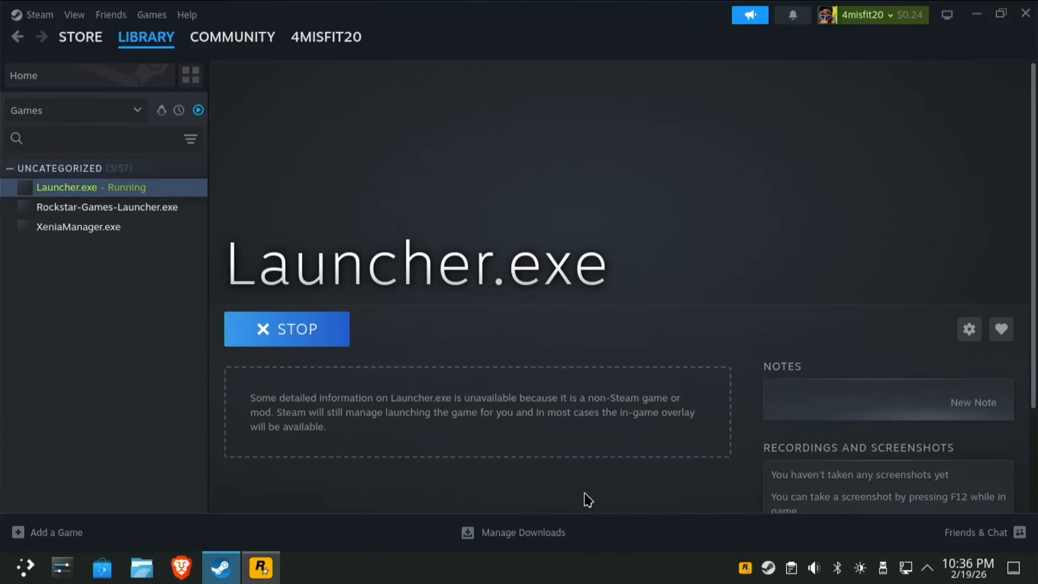
Force XeniaManager.exe to use Proton Hotfix in its Compatibility properties, then close them.
click(70, 235)
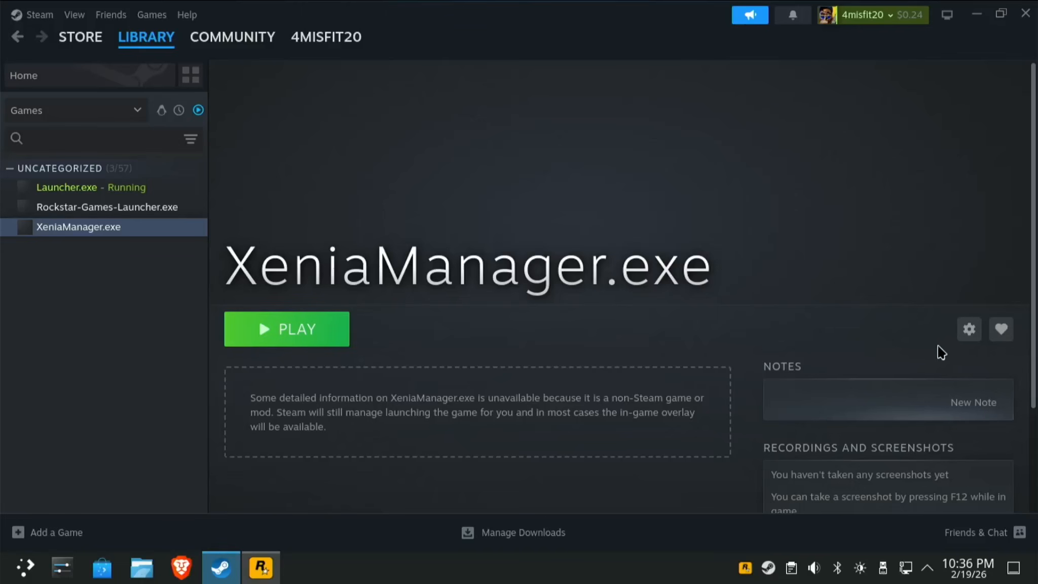
click(968, 330)
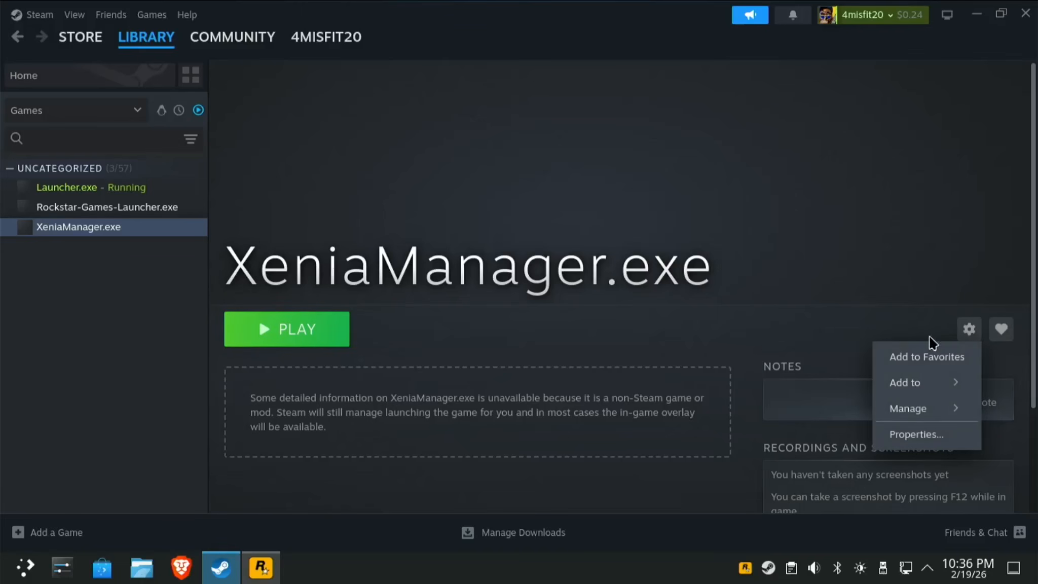
click(916, 435)
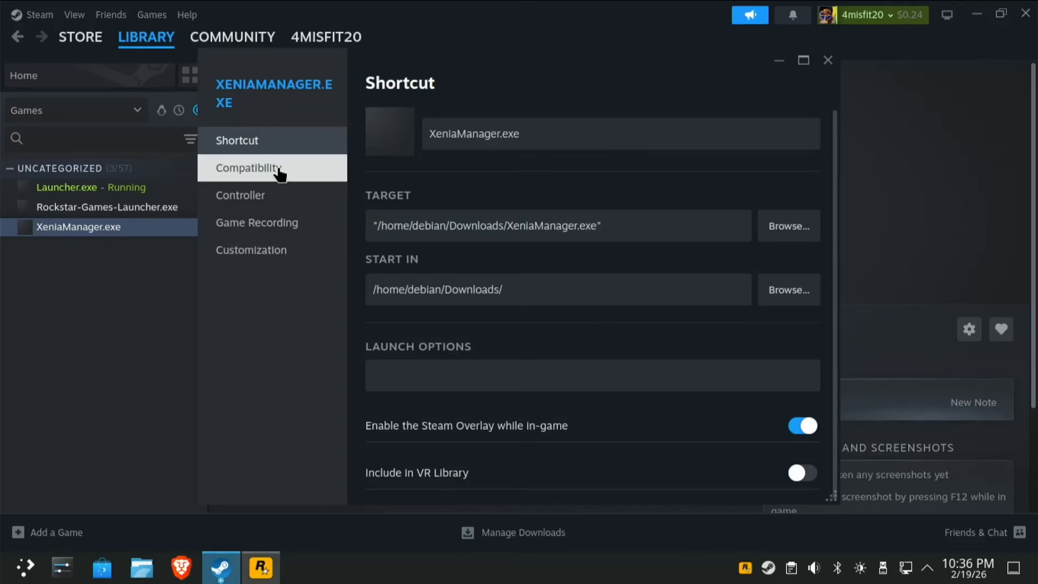
click(279, 172)
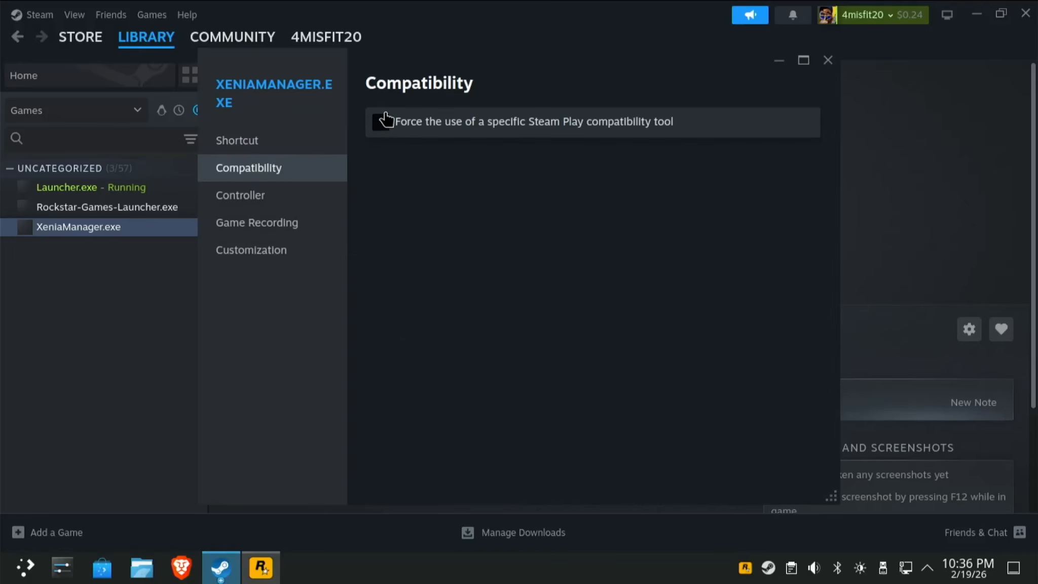
click(385, 132)
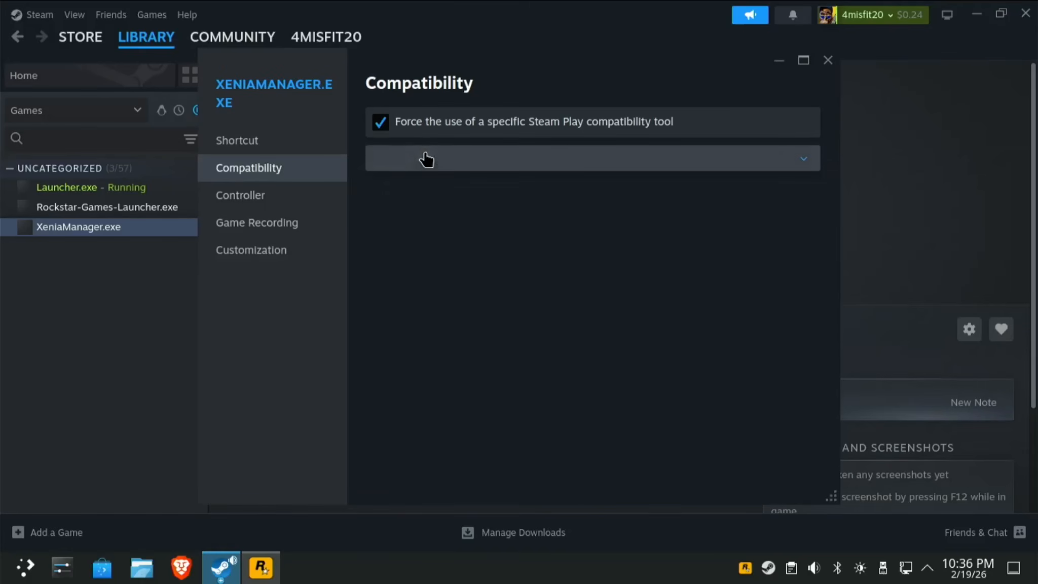
click(426, 169)
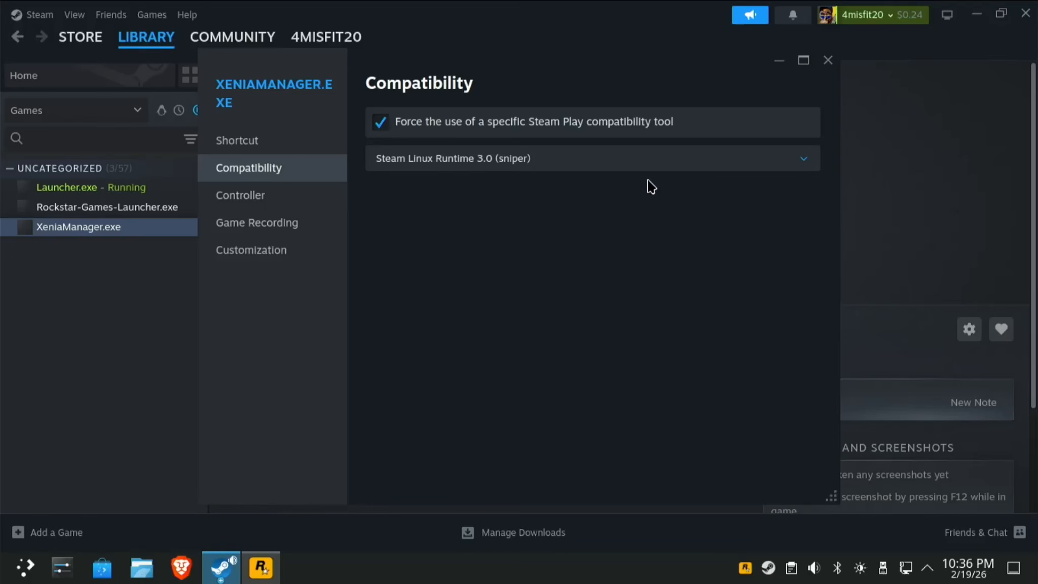
click(661, 169)
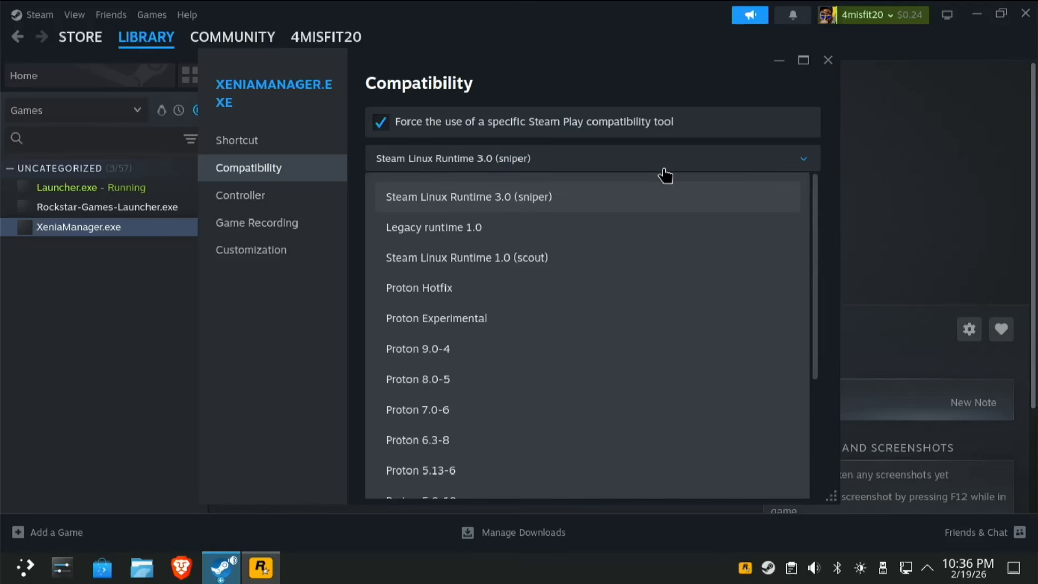
click(471, 289)
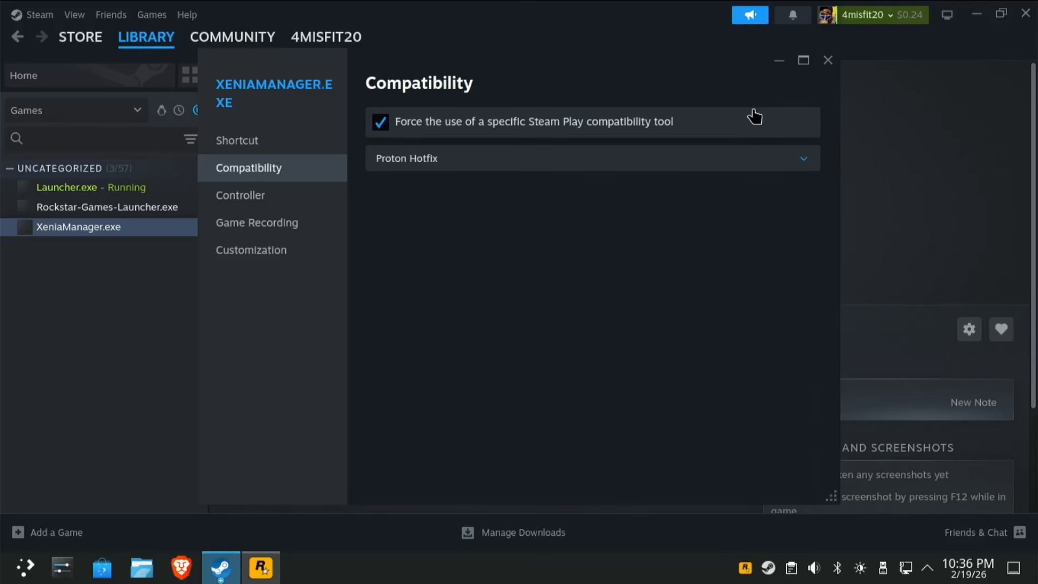
click(828, 60)
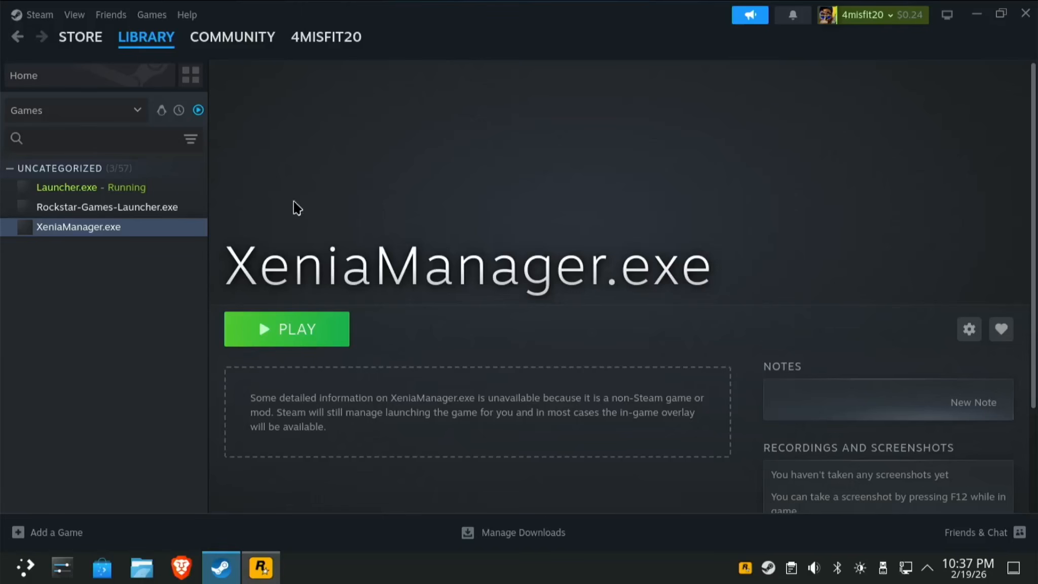
click(151, 189)
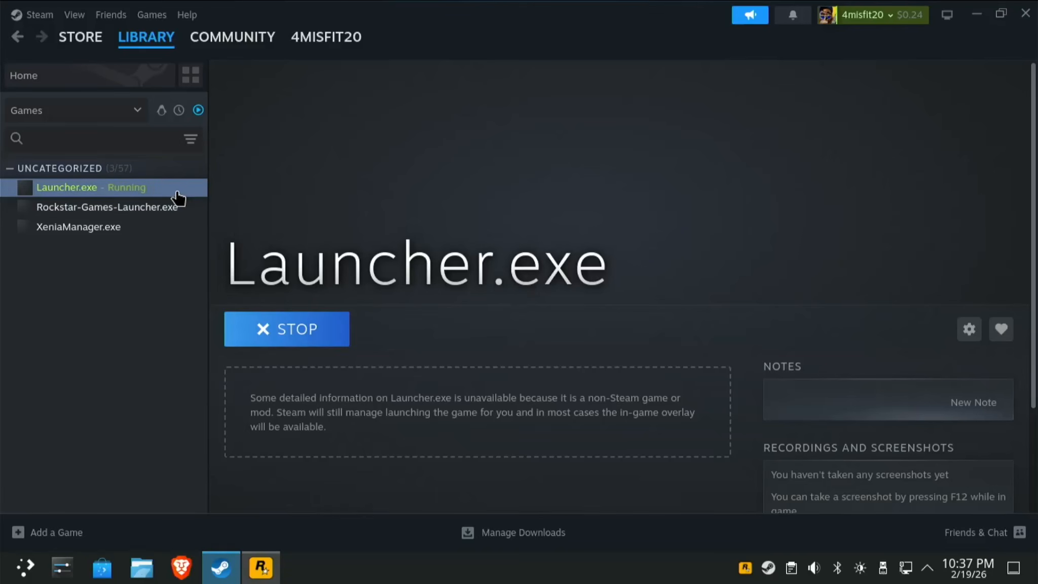
click(130, 235)
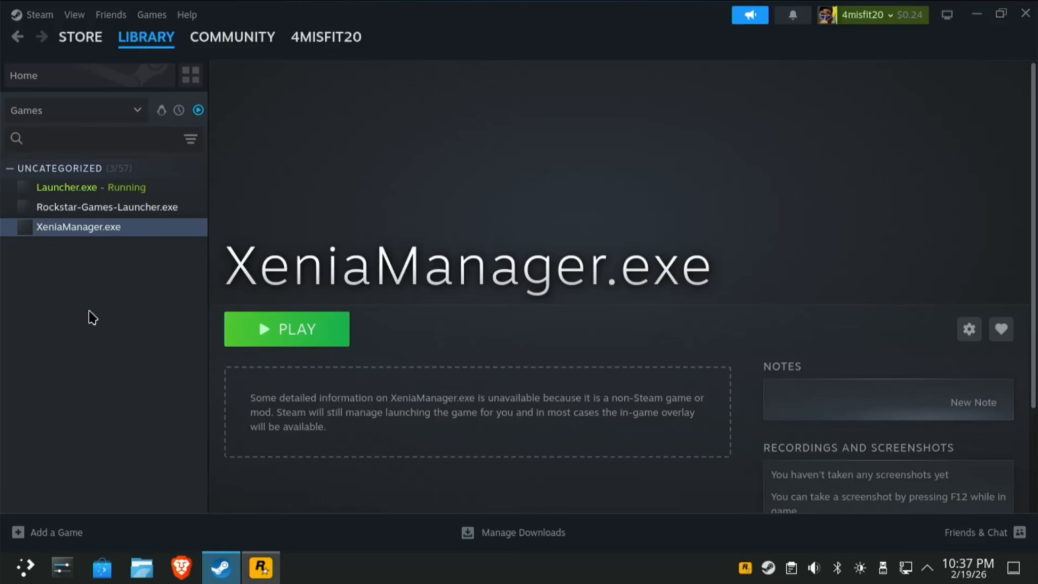
Add xemu.exe from the xemu-0.8.133-windows-x86_64 folder as a non-Steam game.
click(55, 537)
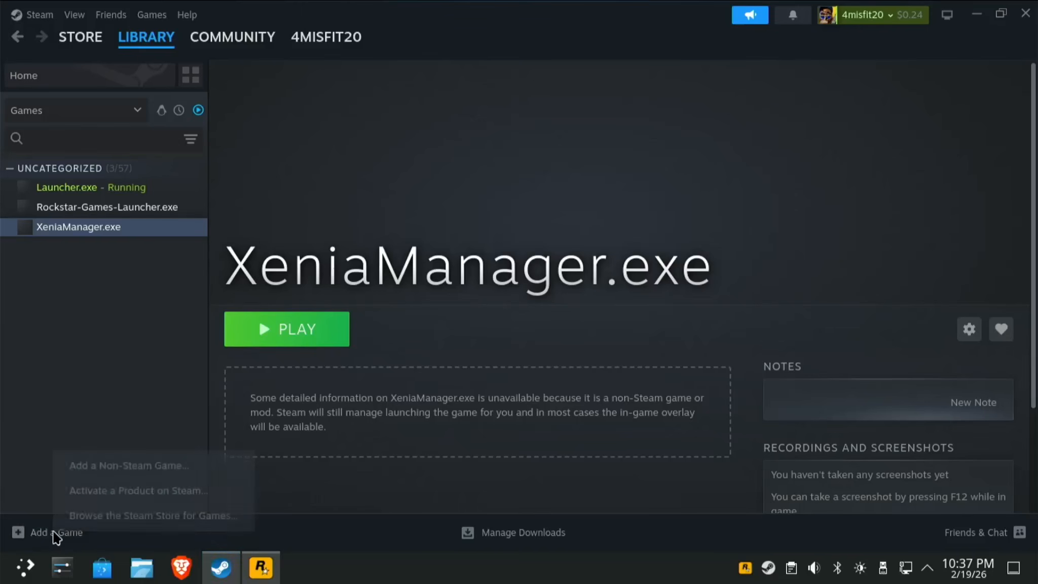
click(141, 466)
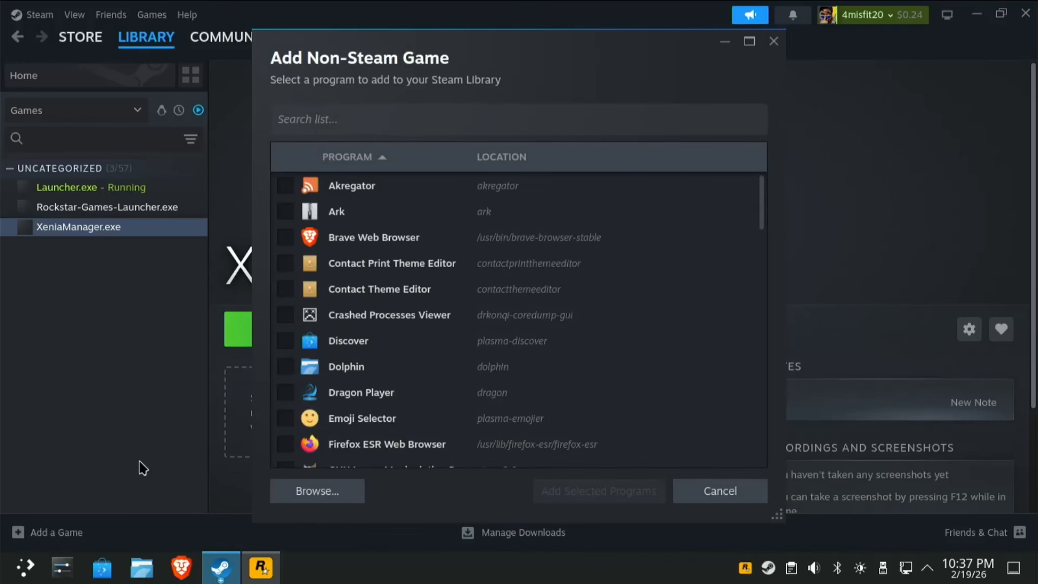
click(296, 496)
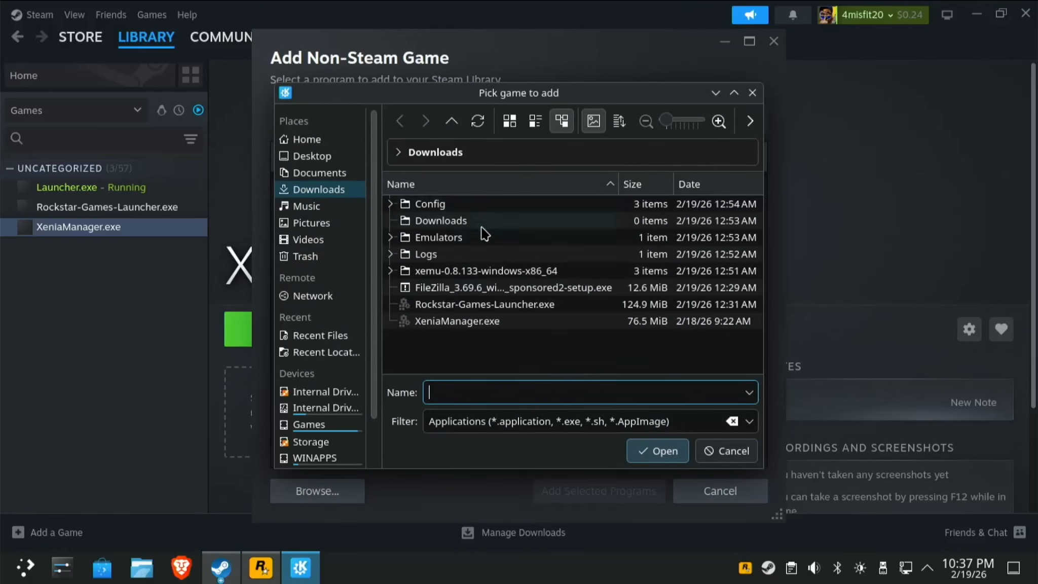
double_click(504, 273)
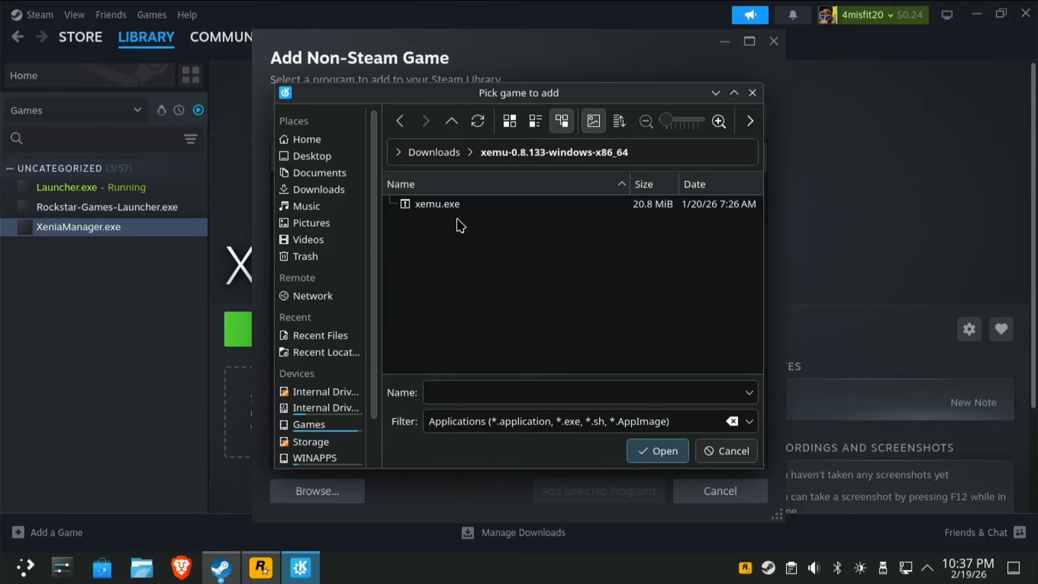
click(477, 208)
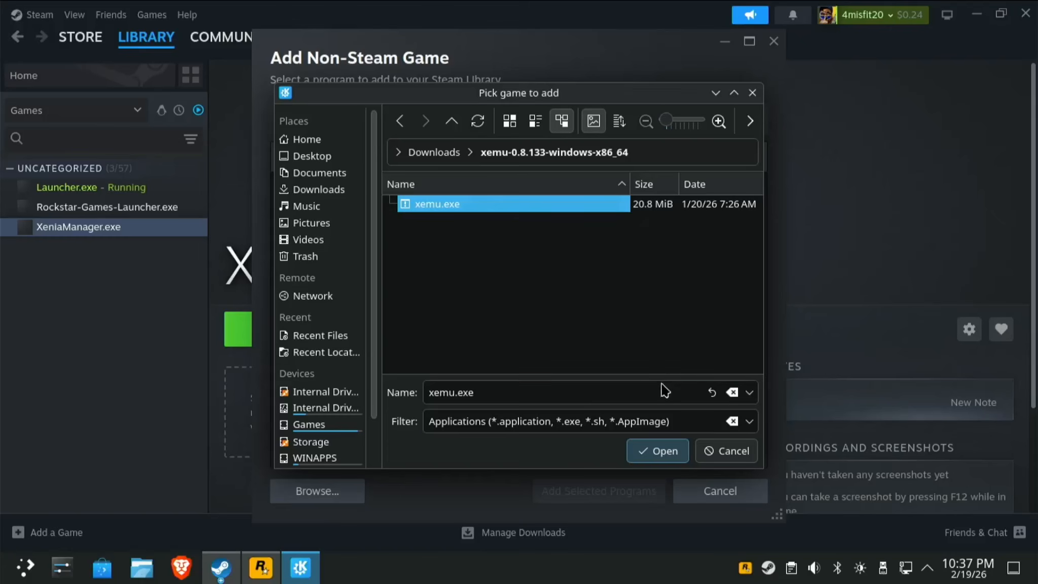
click(659, 453)
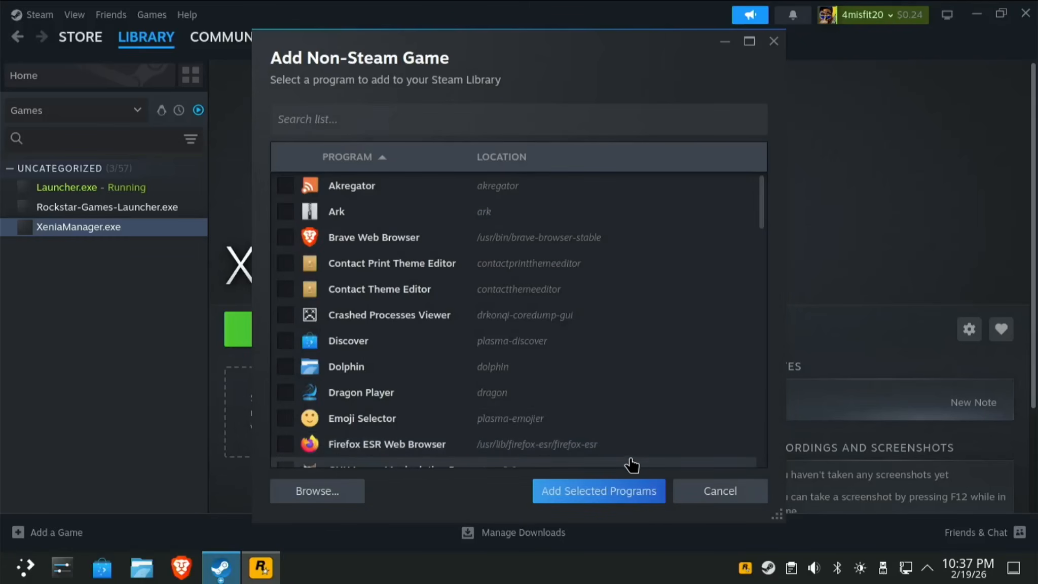
click(642, 492)
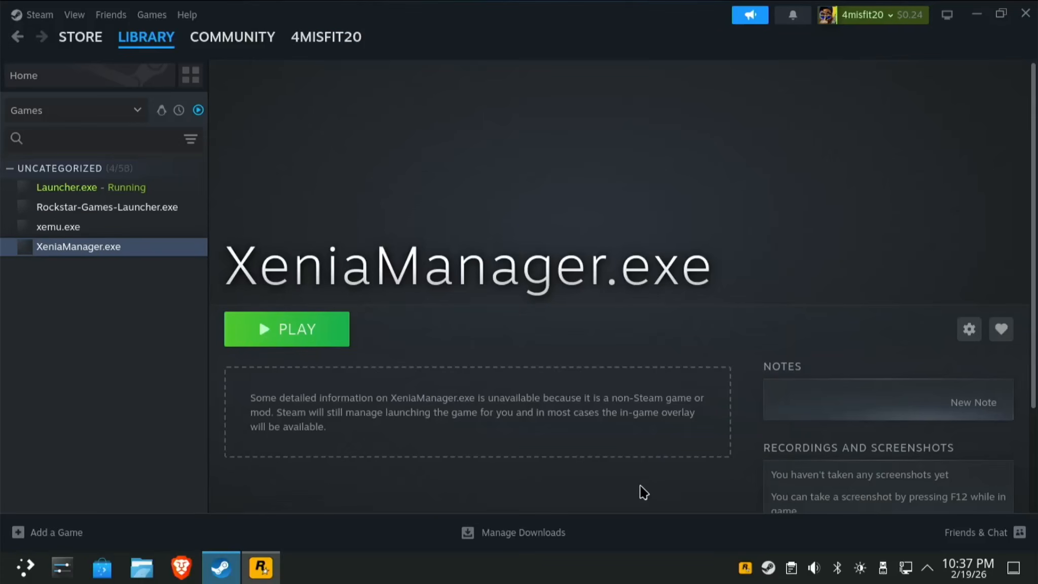
Force xemu.exe to use Proton Hotfix, then check the Red Dead Redemption download progress.
click(112, 236)
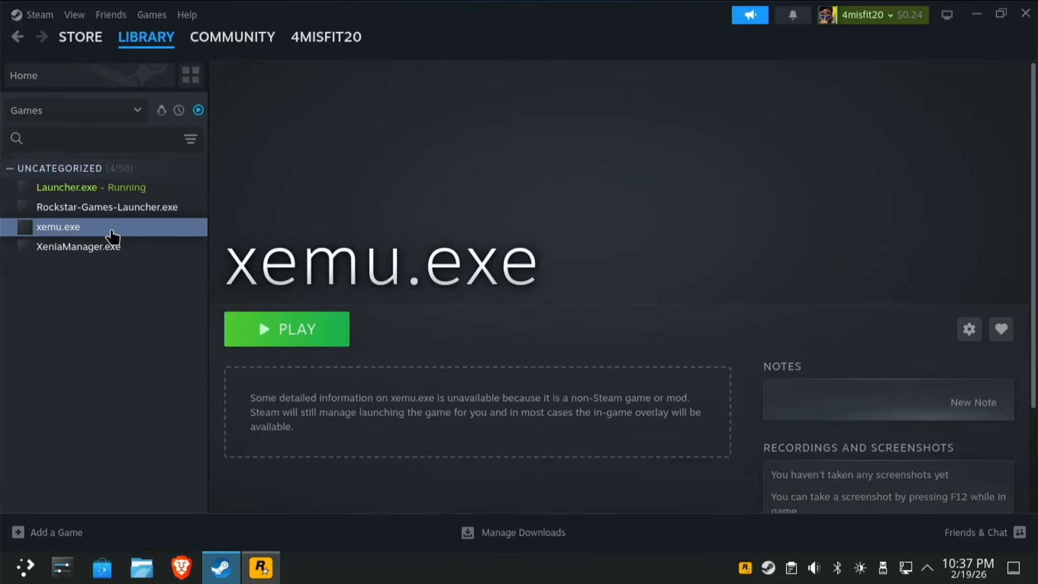
click(968, 329)
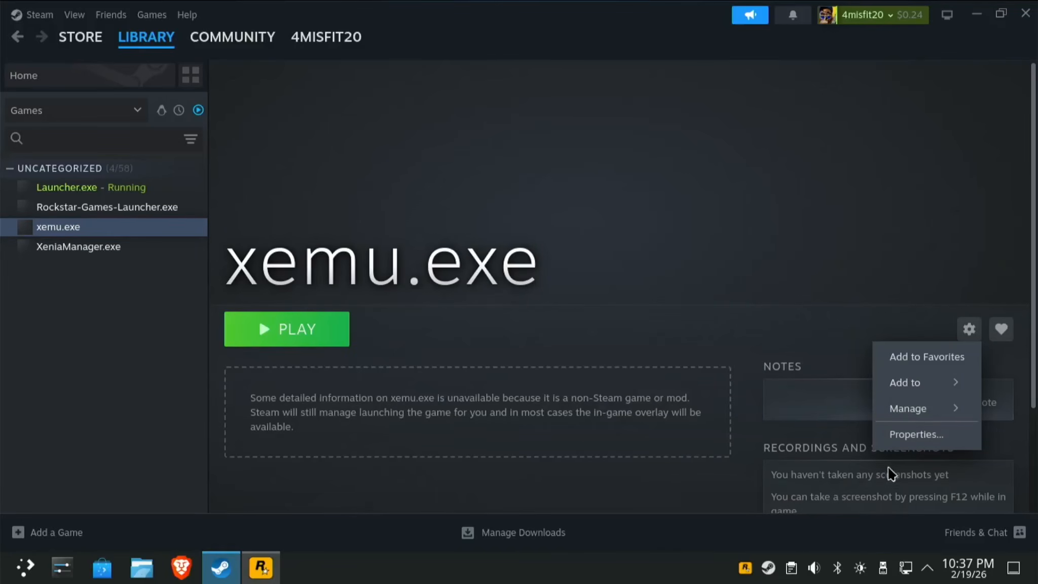
click(911, 436)
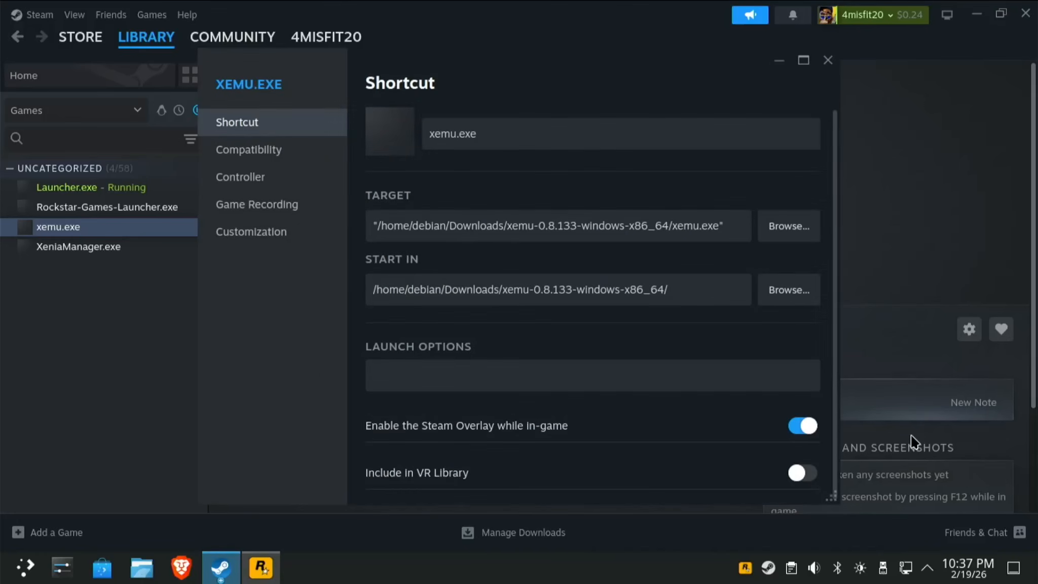
click(302, 151)
click(383, 123)
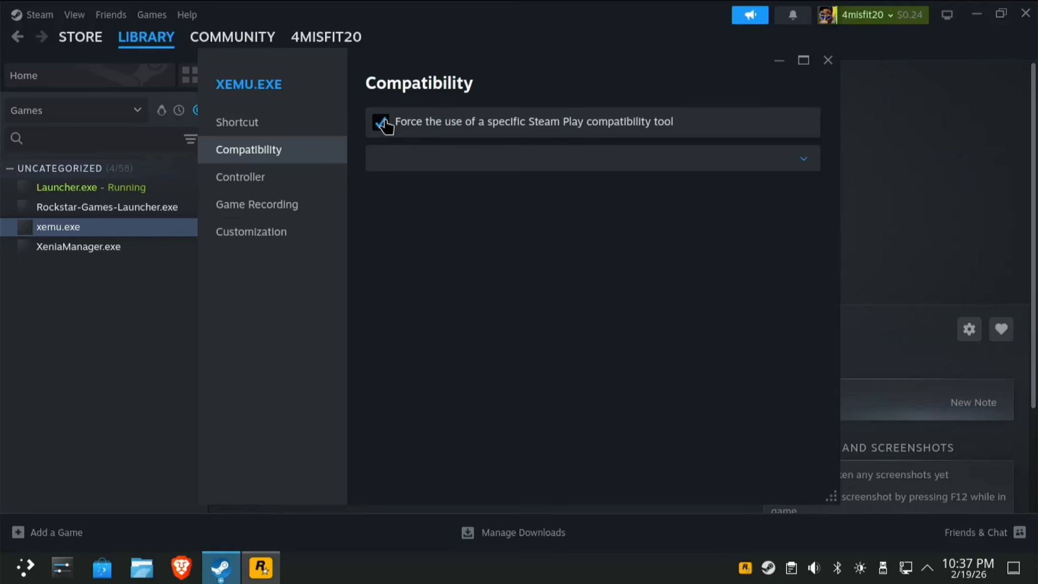
click(414, 161)
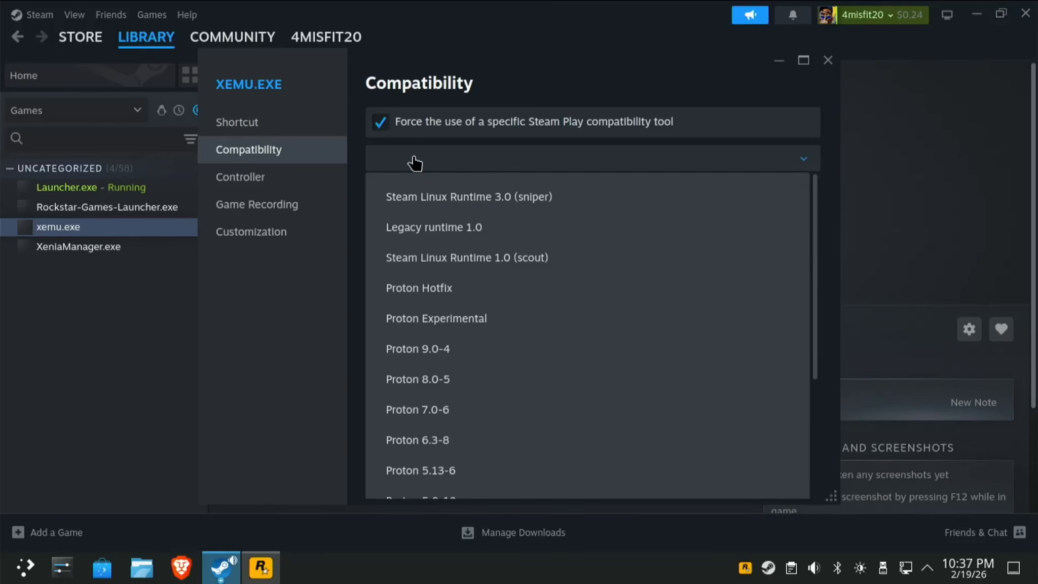
click(456, 291)
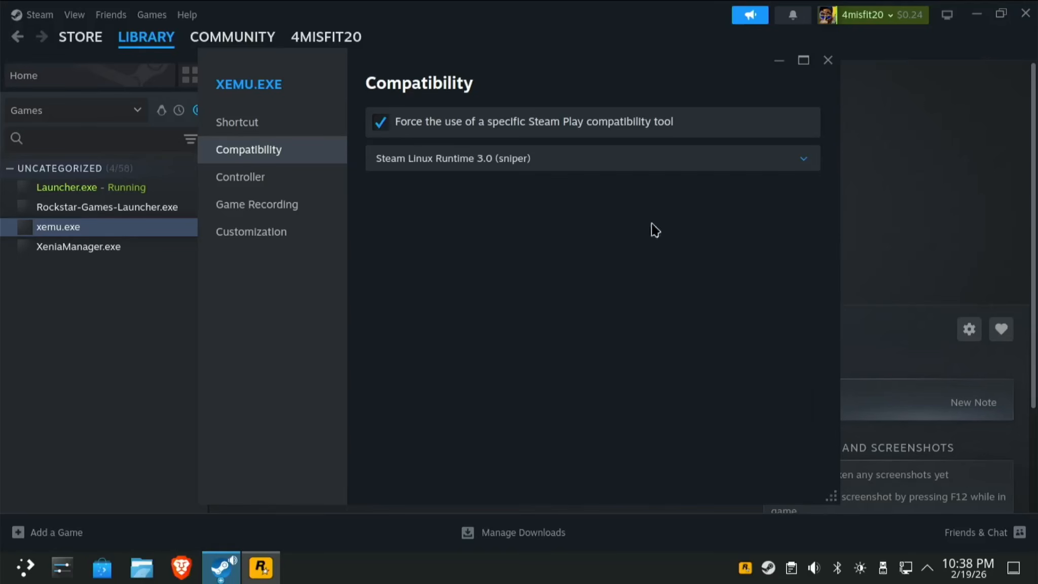
click(748, 155)
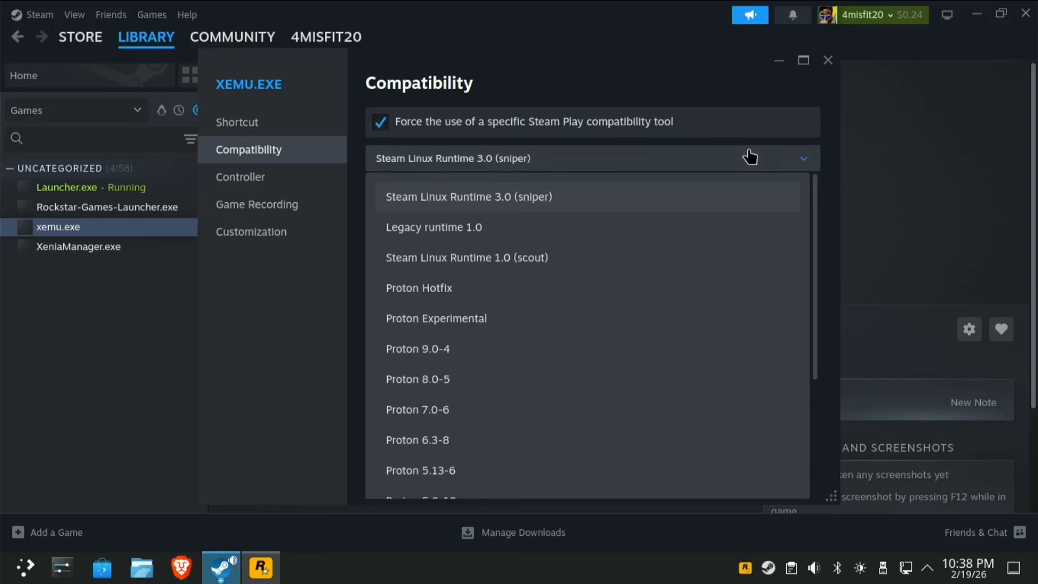
click(414, 294)
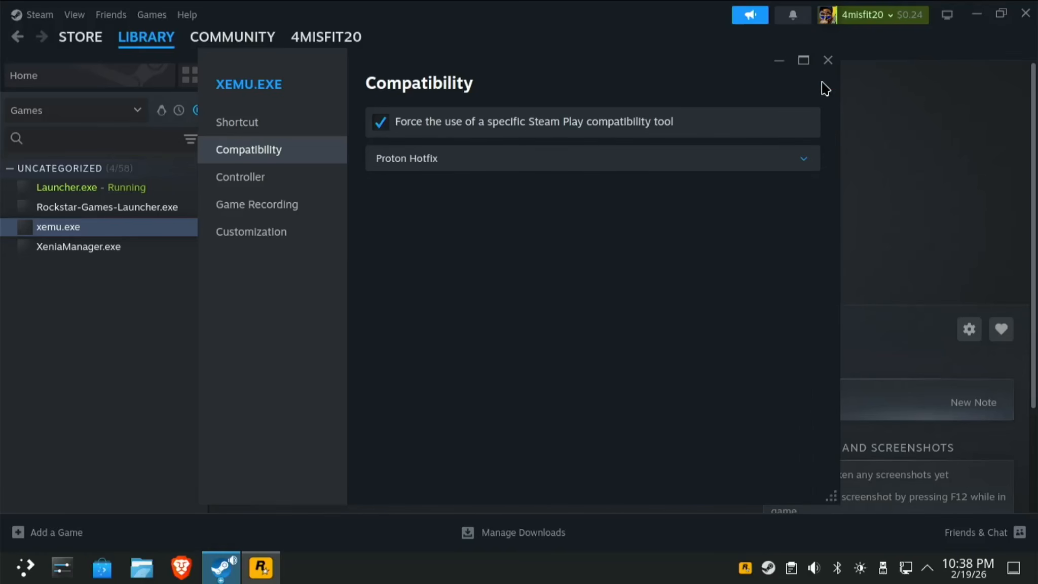
click(828, 60)
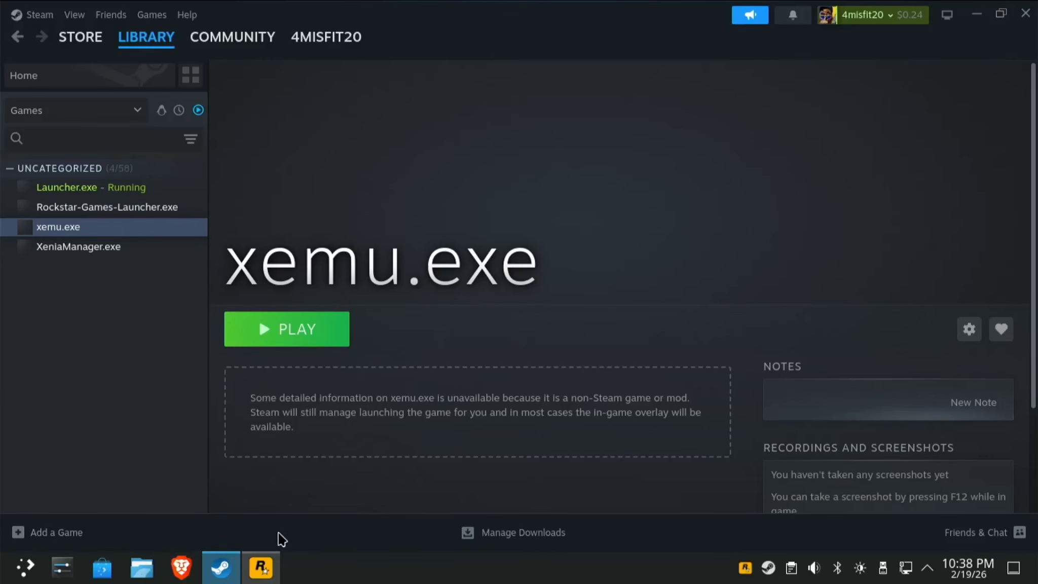
click(261, 566)
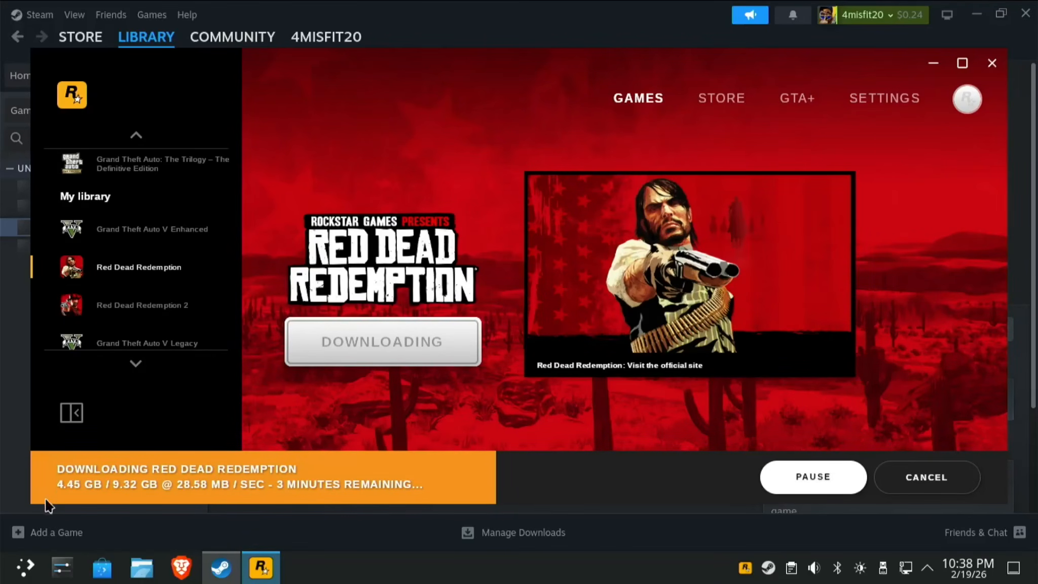
click(58, 532)
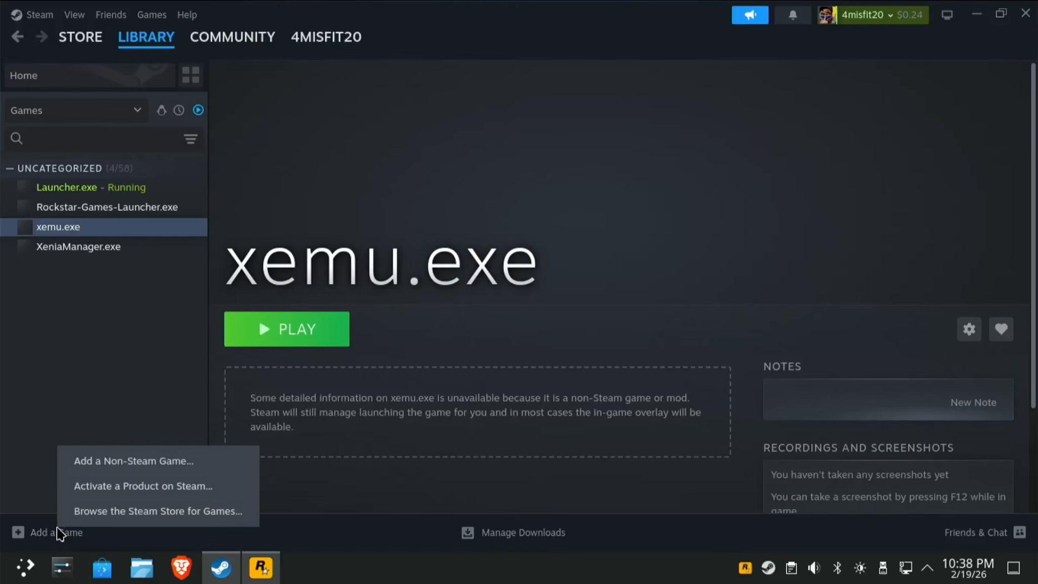
Add FileZilla_3.69.6_win64_sponsored2-setup.exe from Downloads as a non-Steam game and open its library page.
click(101, 464)
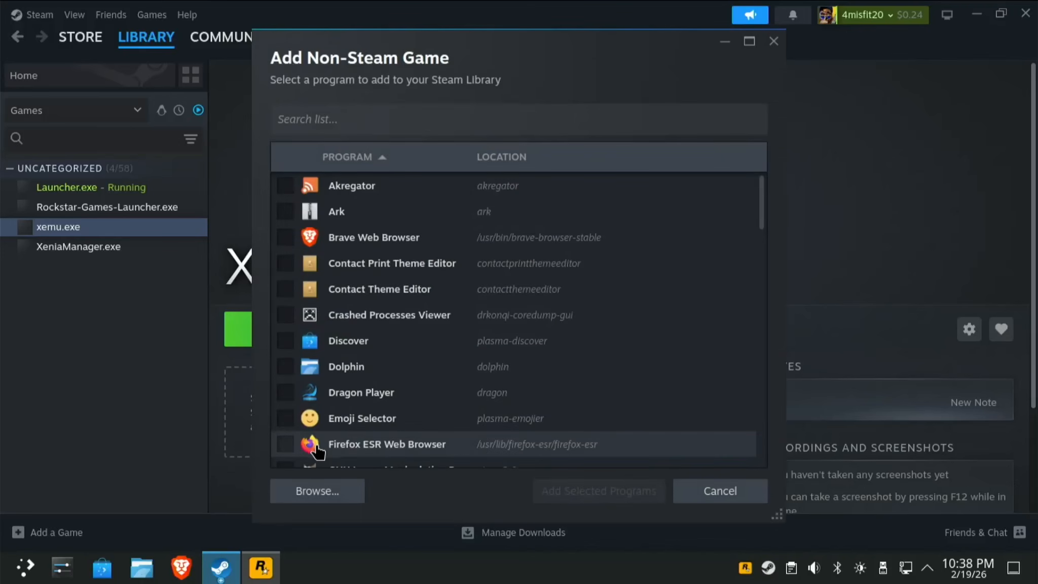
click(330, 490)
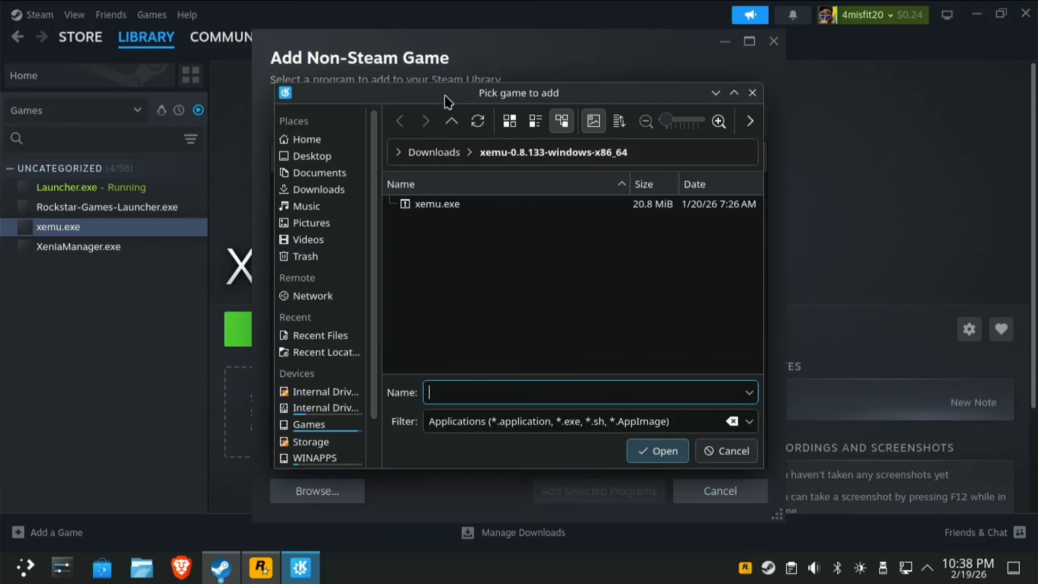
click(310, 191)
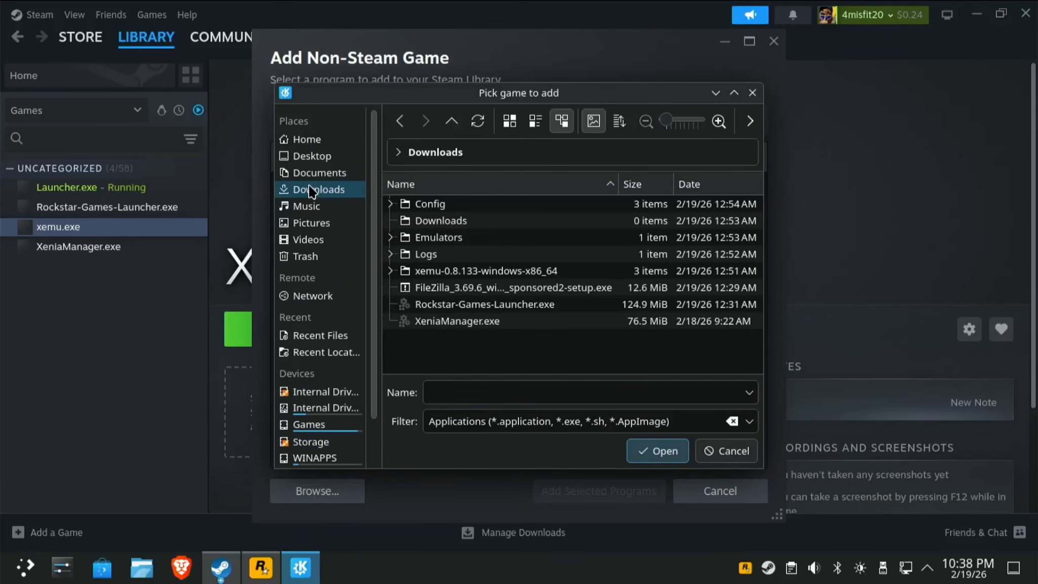
click(544, 298)
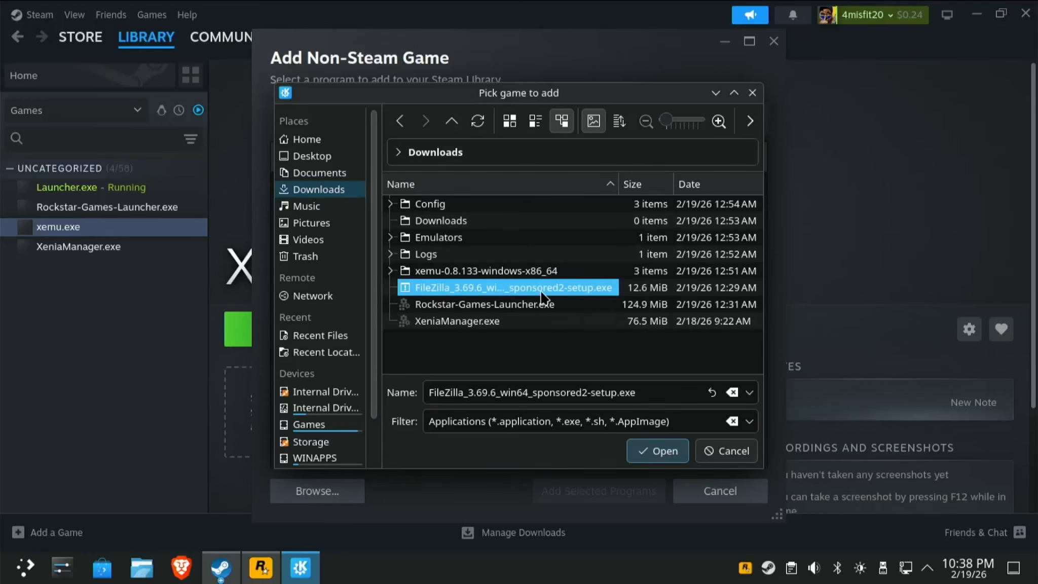
click(651, 451)
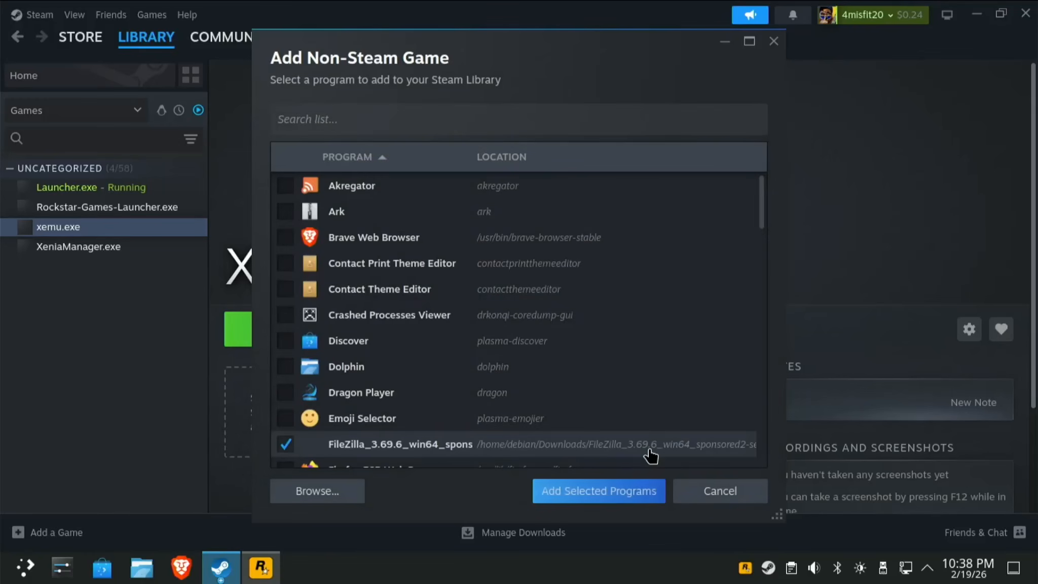
click(577, 491)
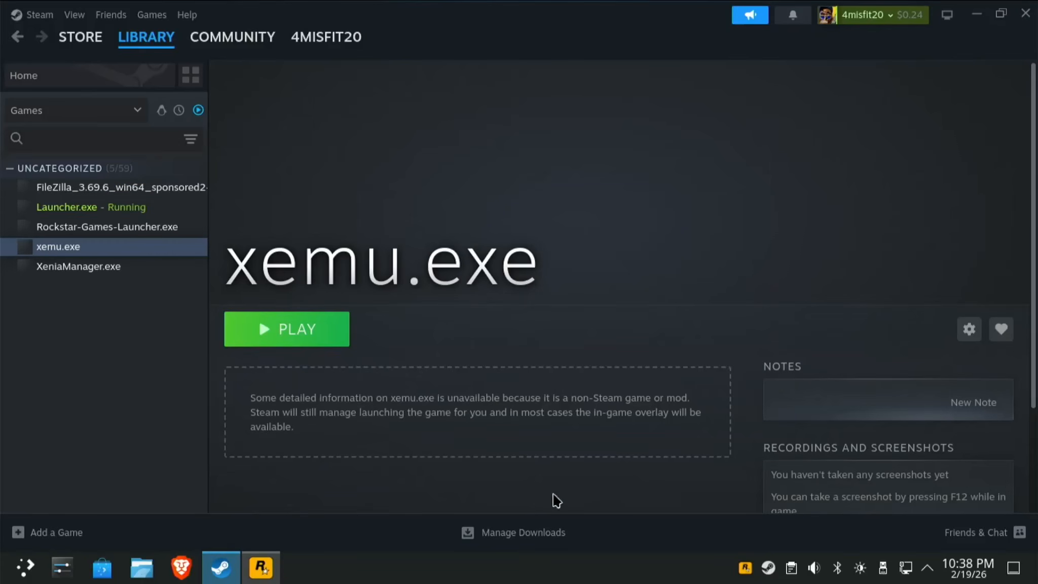
click(138, 233)
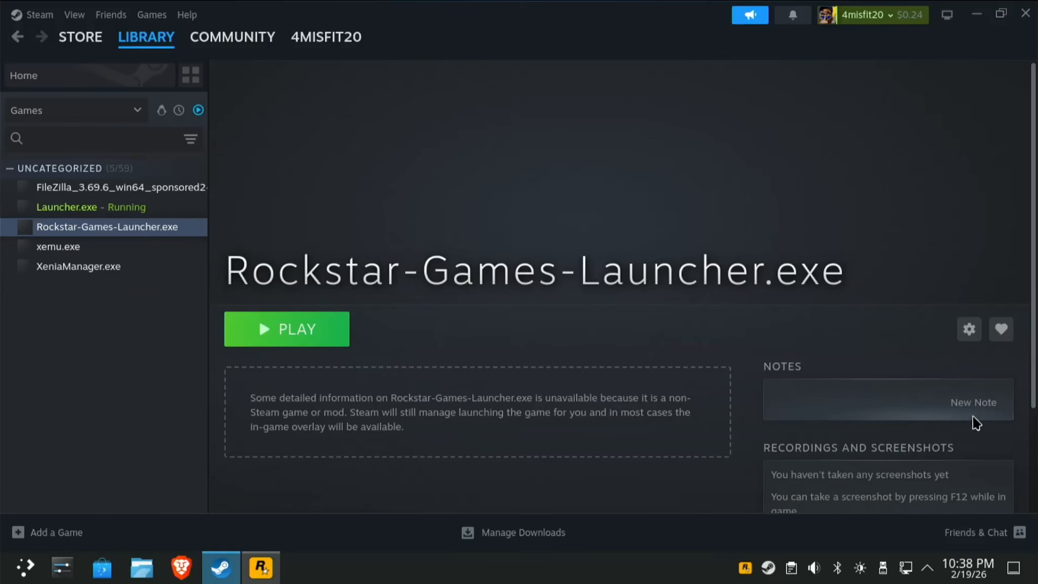
click(196, 199)
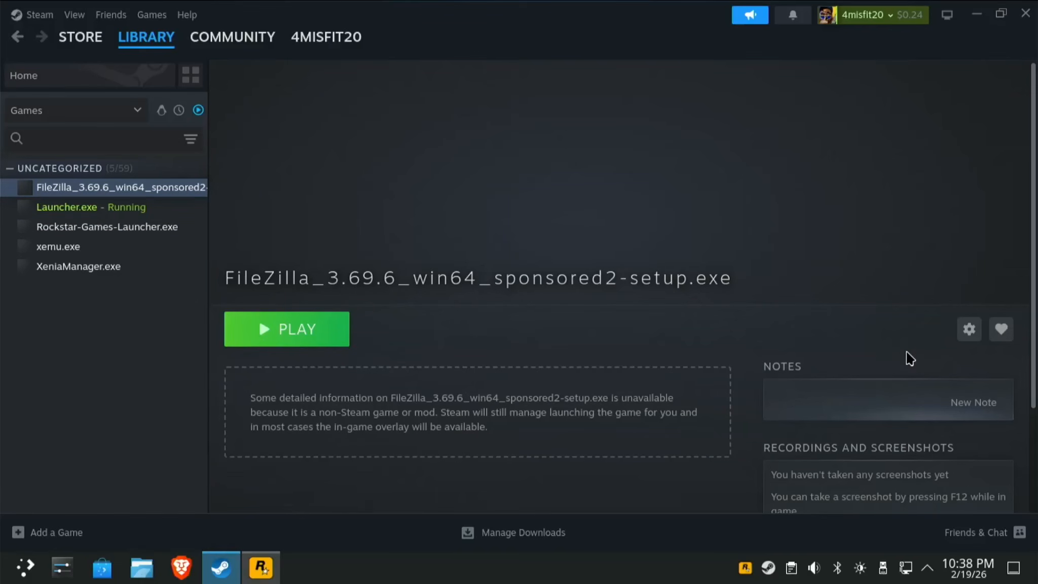
Force the FileZilla setup shortcut to use Proton Hotfix as its Steam Play compatibility tool.
click(969, 329)
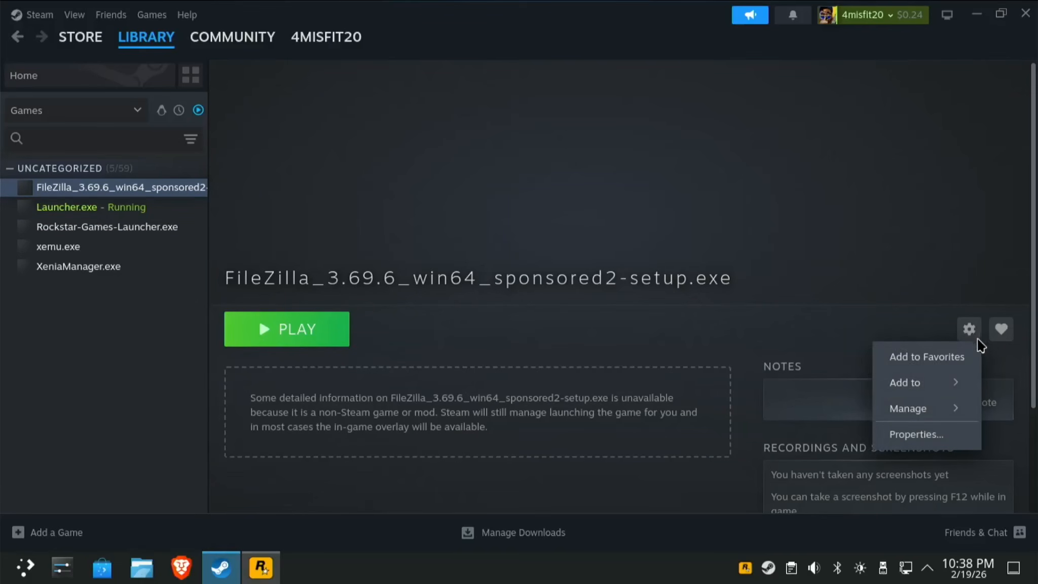
click(916, 436)
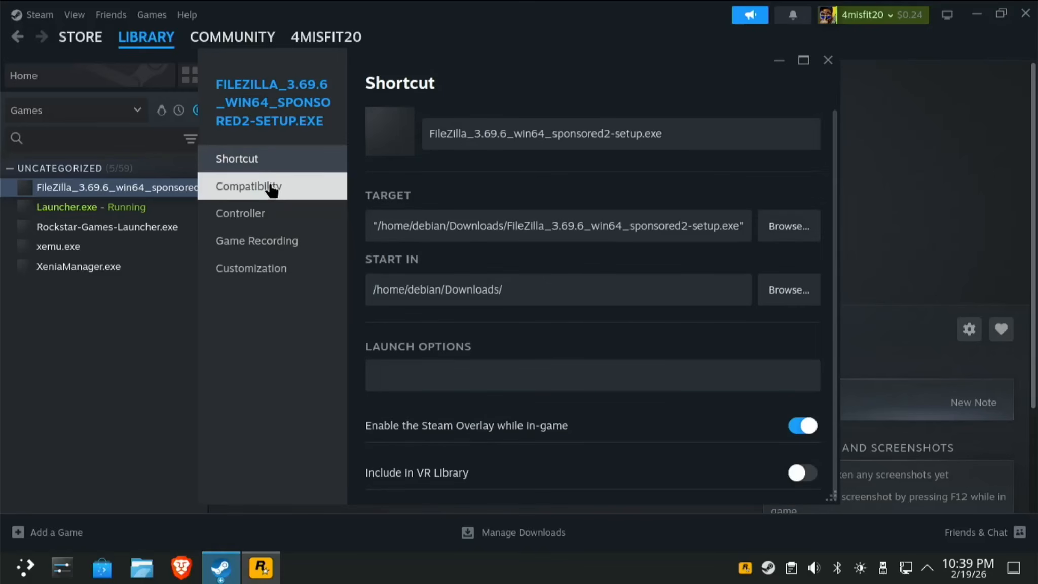
click(272, 189)
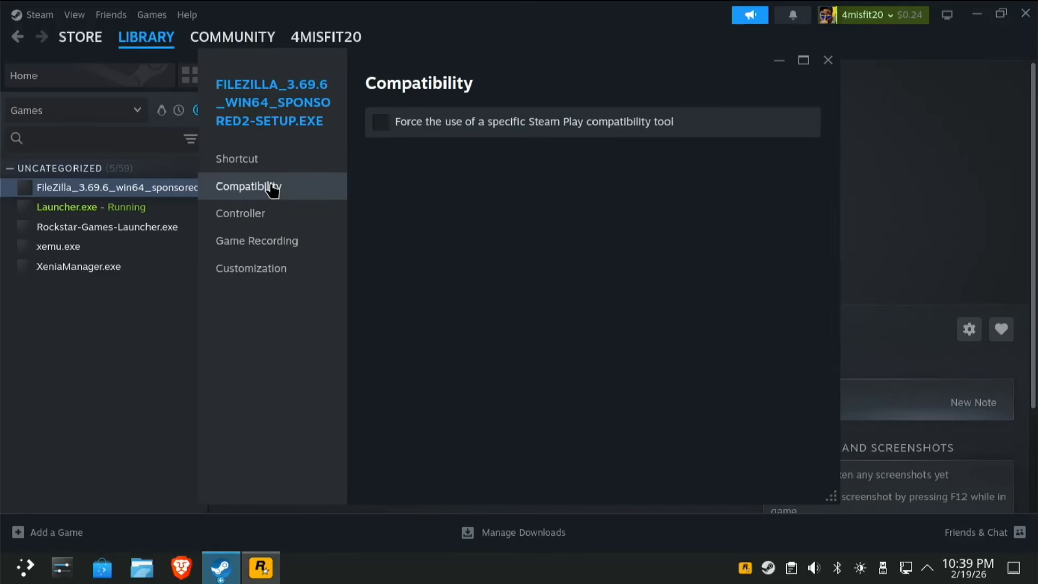
click(385, 129)
click(435, 164)
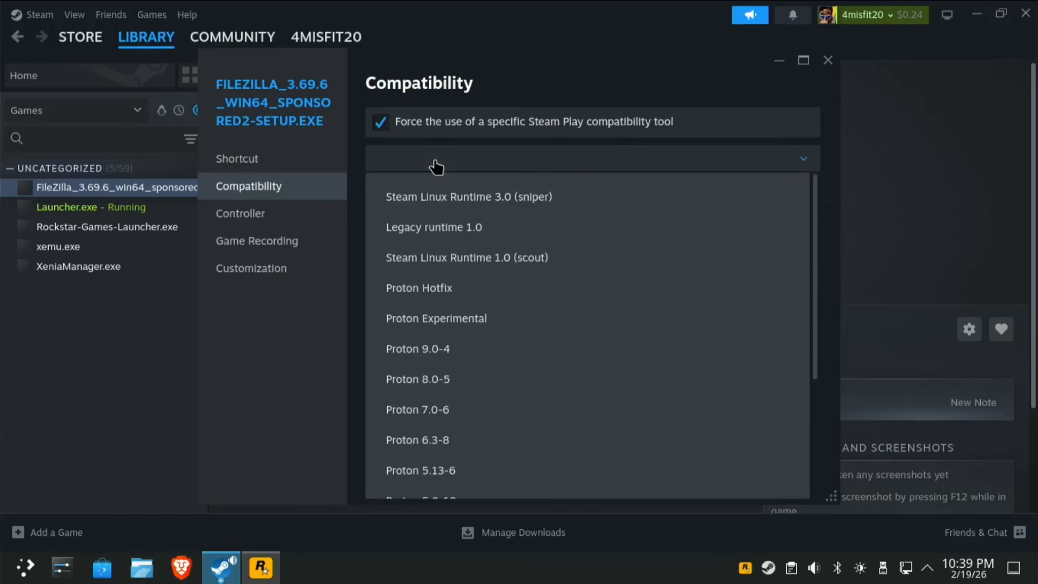
click(450, 298)
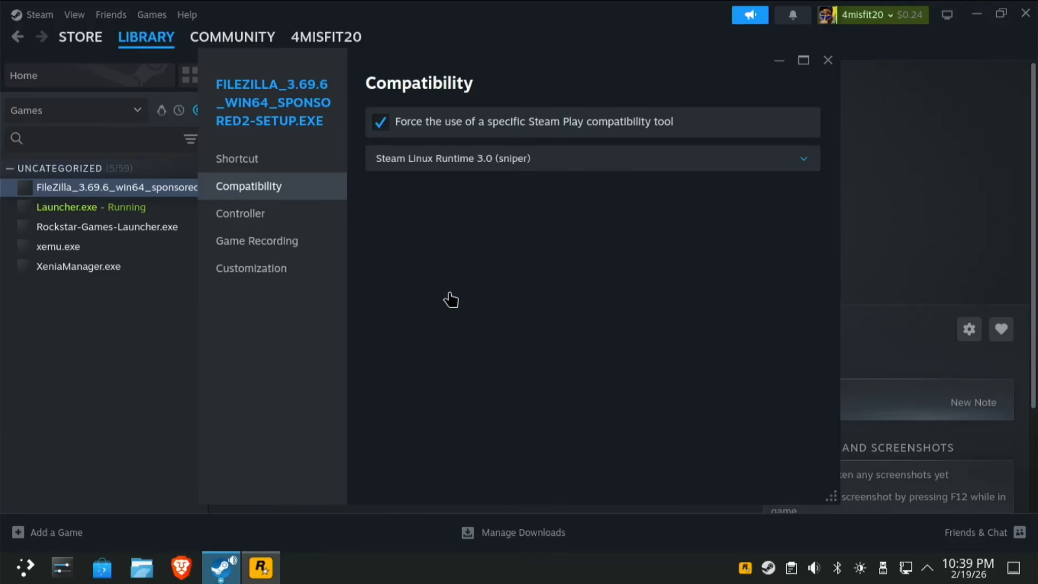
click(626, 167)
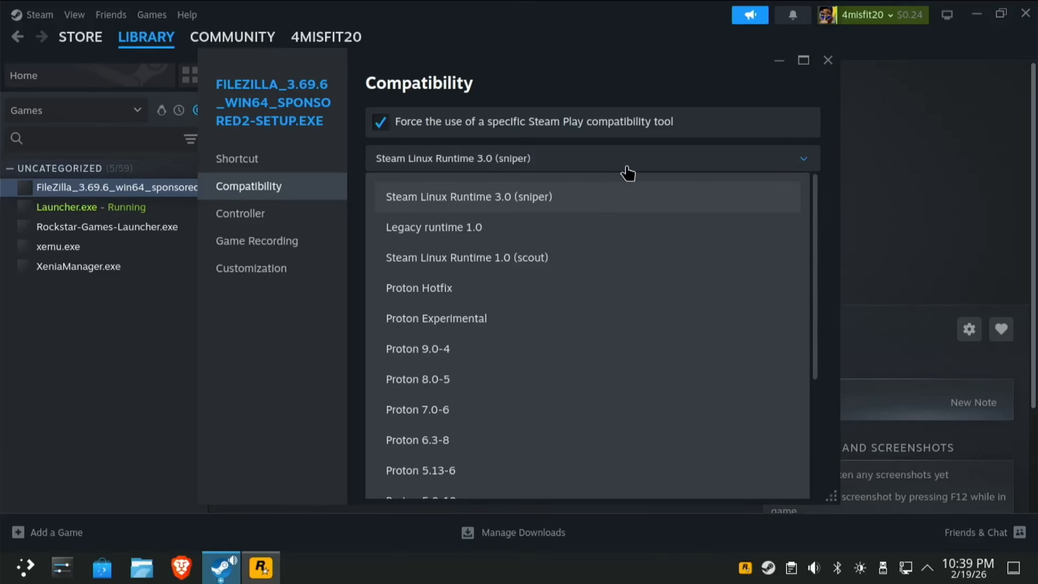
click(468, 290)
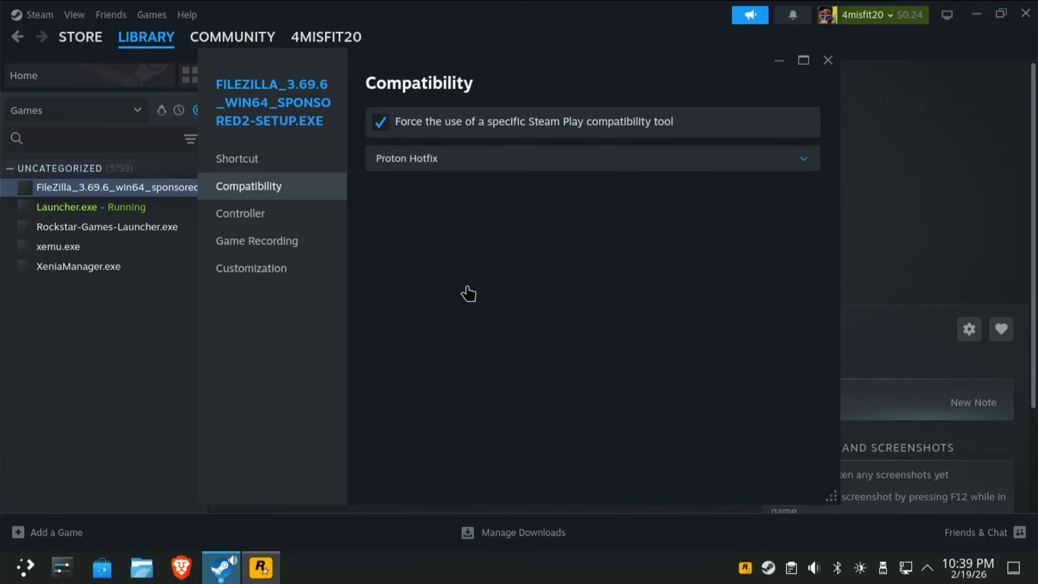
click(827, 62)
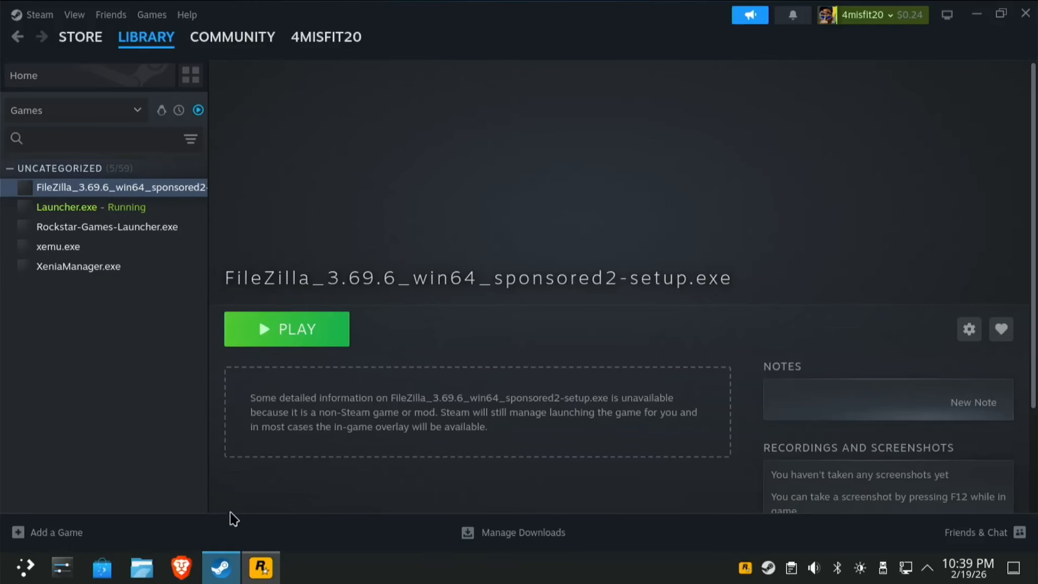
click(271, 573)
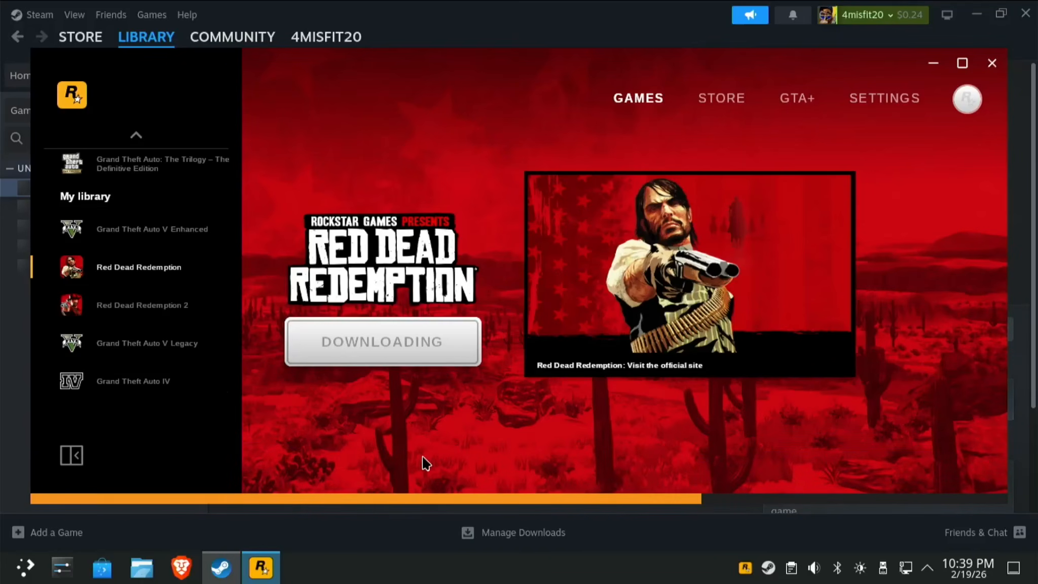
mouse_move(464, 504)
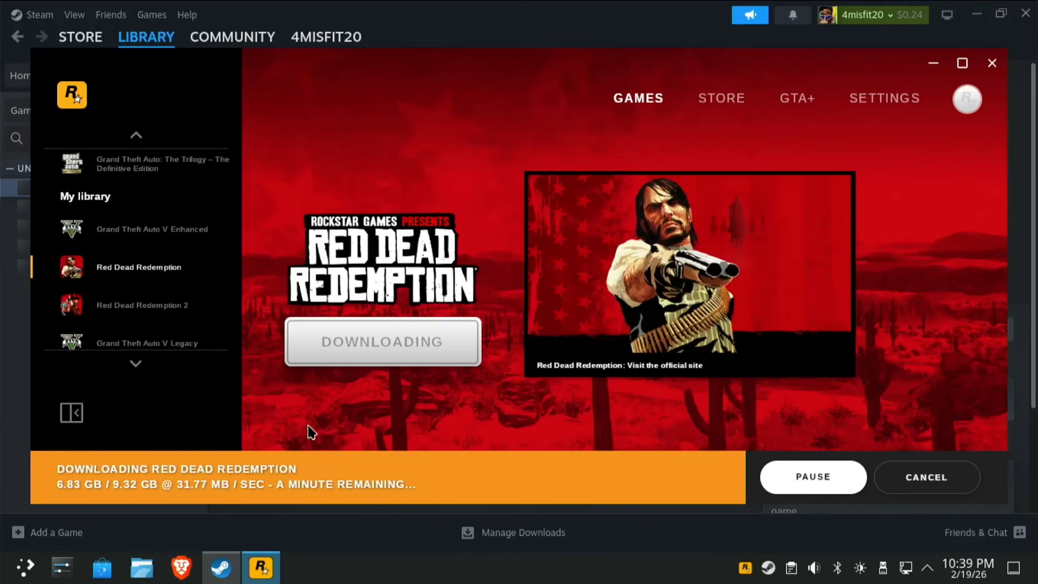
click(17, 415)
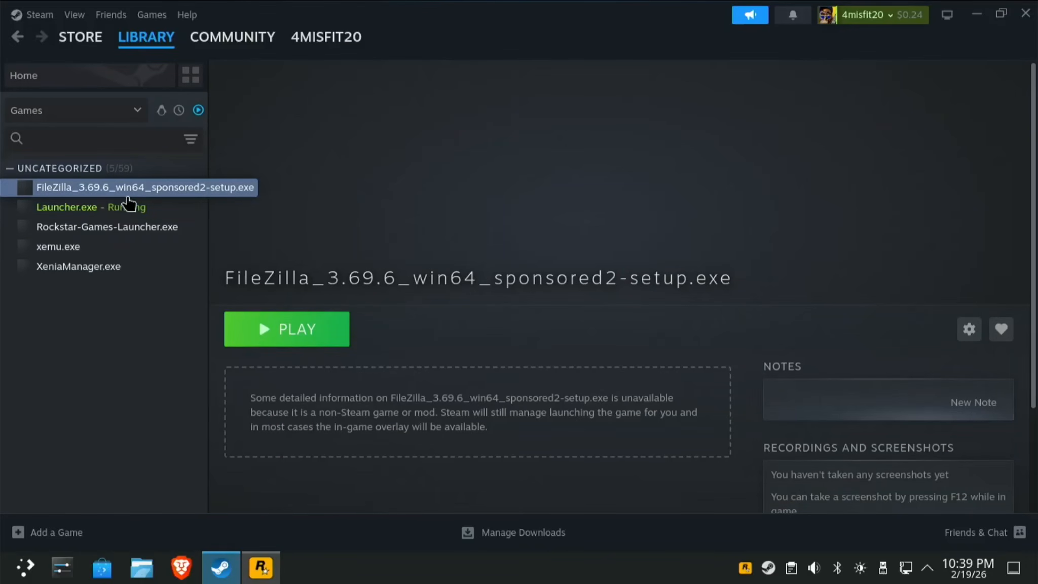
Remove the Rockstar-Games-Launcher.exe non-Steam shortcut from the library via Manage.
click(143, 233)
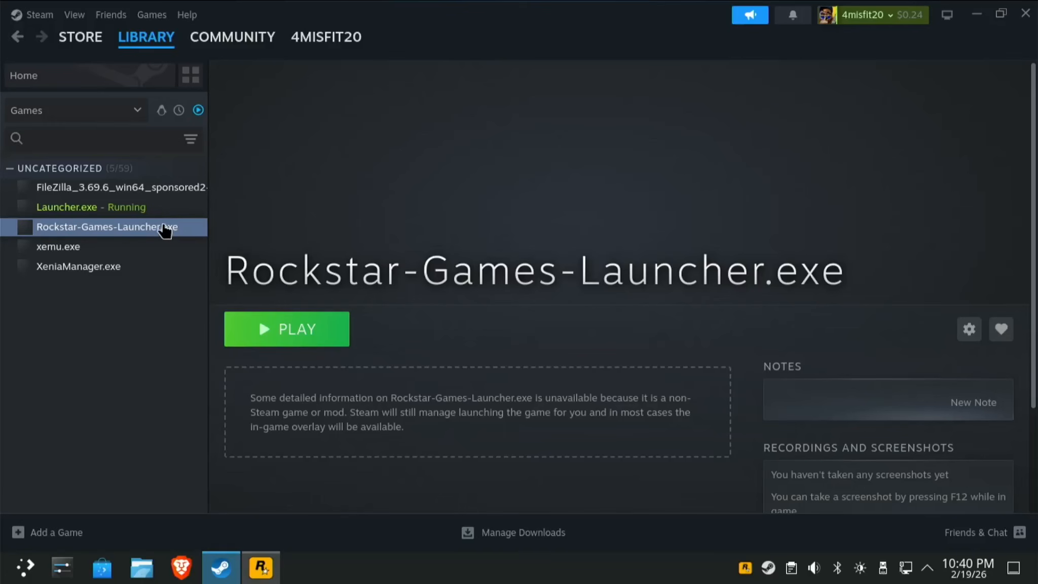
click(94, 210)
click(118, 227)
click(970, 337)
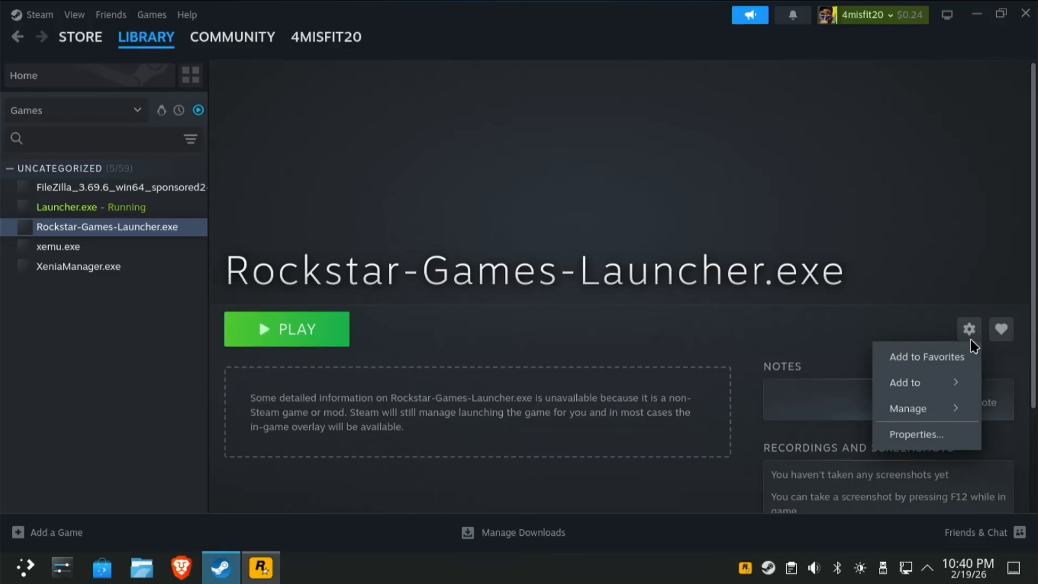
mouse_move(928, 411)
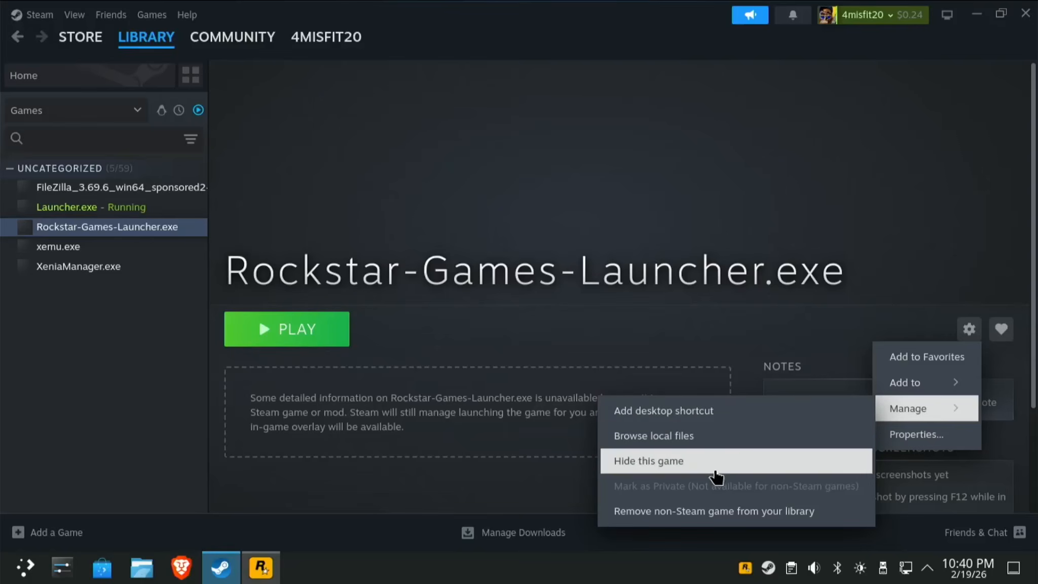
click(679, 512)
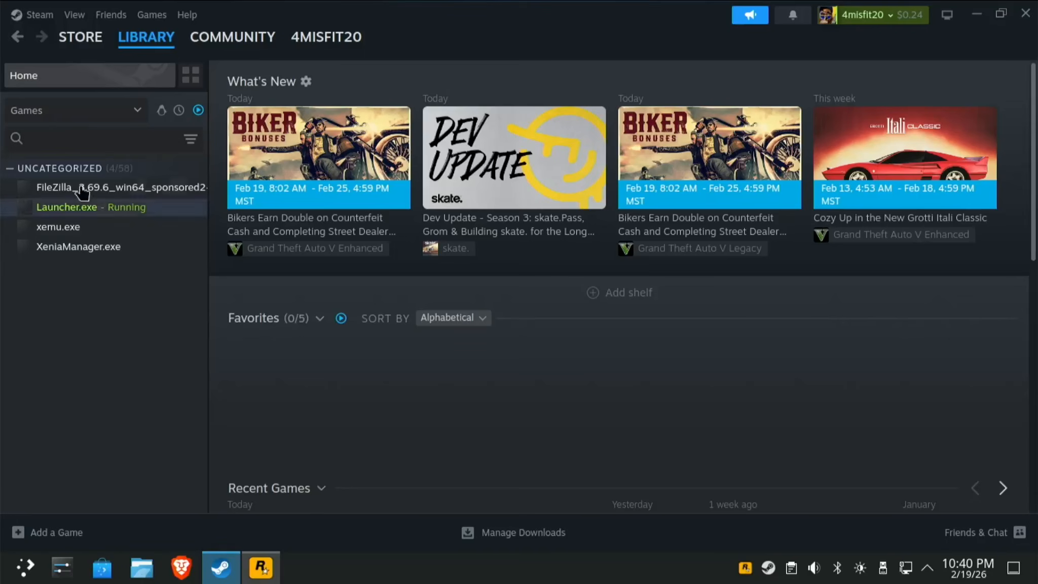
In Launcher.exe's properties, replace the shortcut name with 'Rockstar Games Launcher'.
click(119, 213)
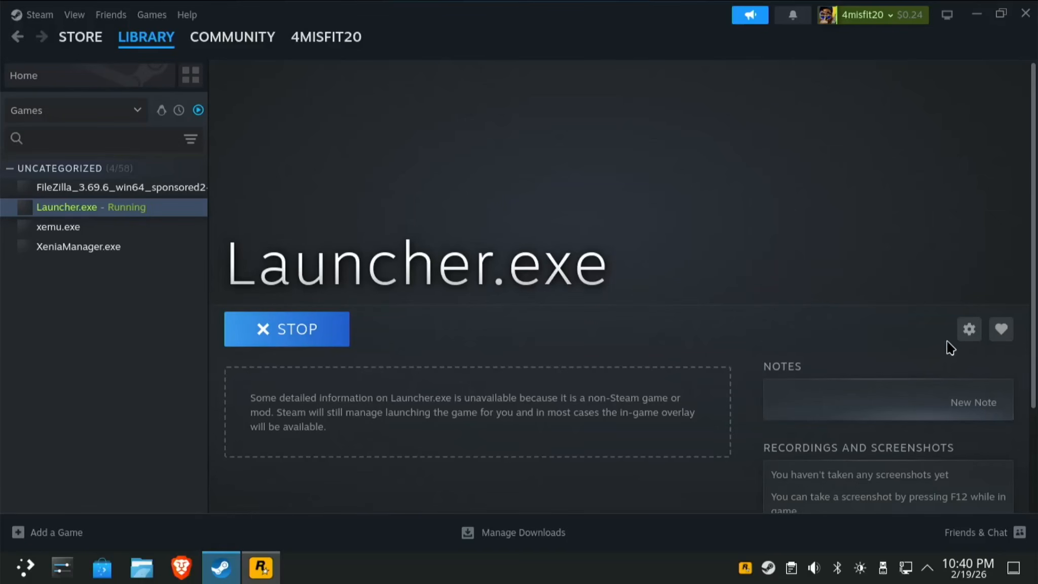
click(963, 337)
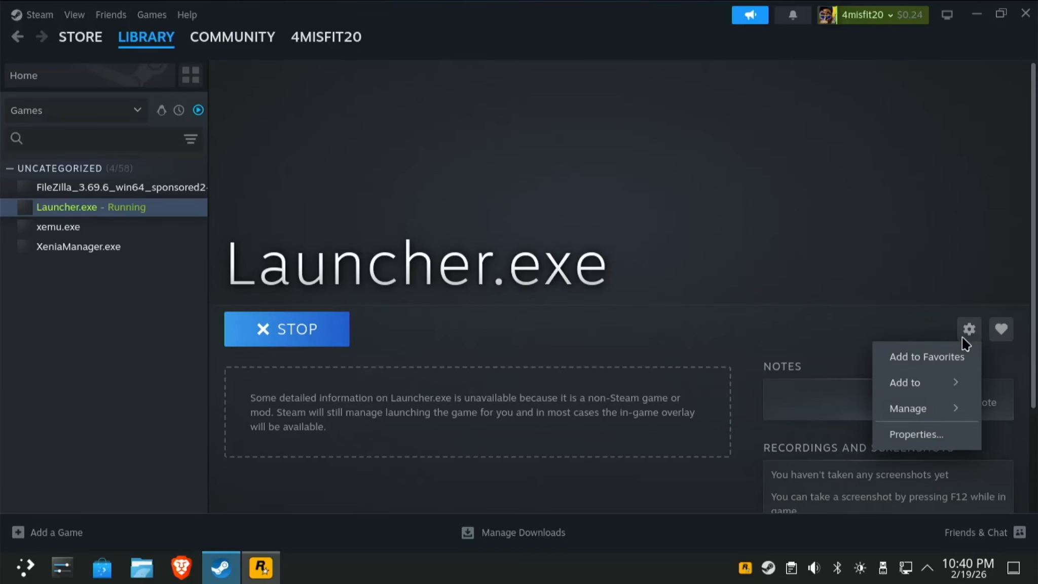
click(907, 431)
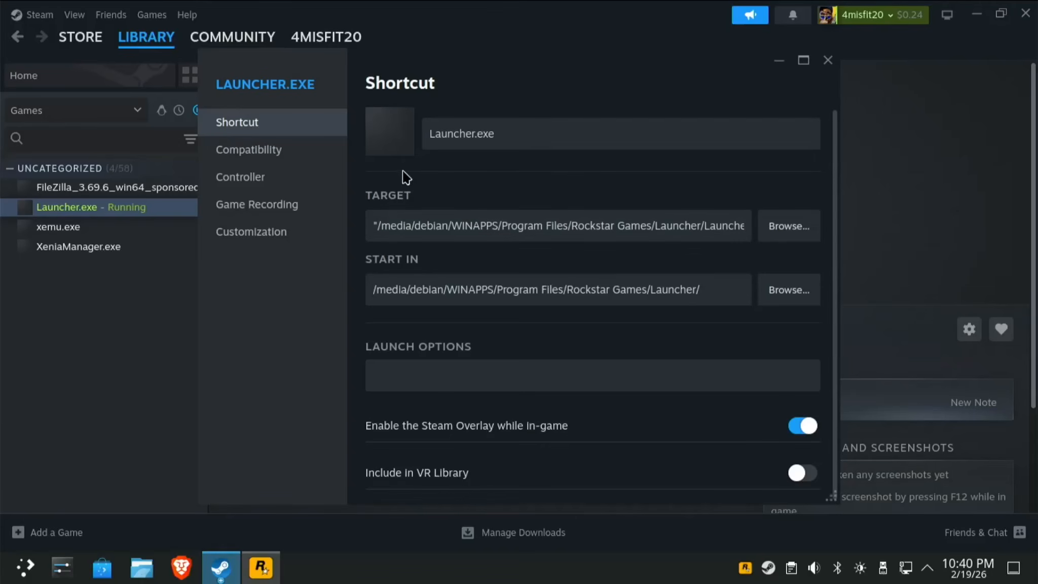
click(519, 127)
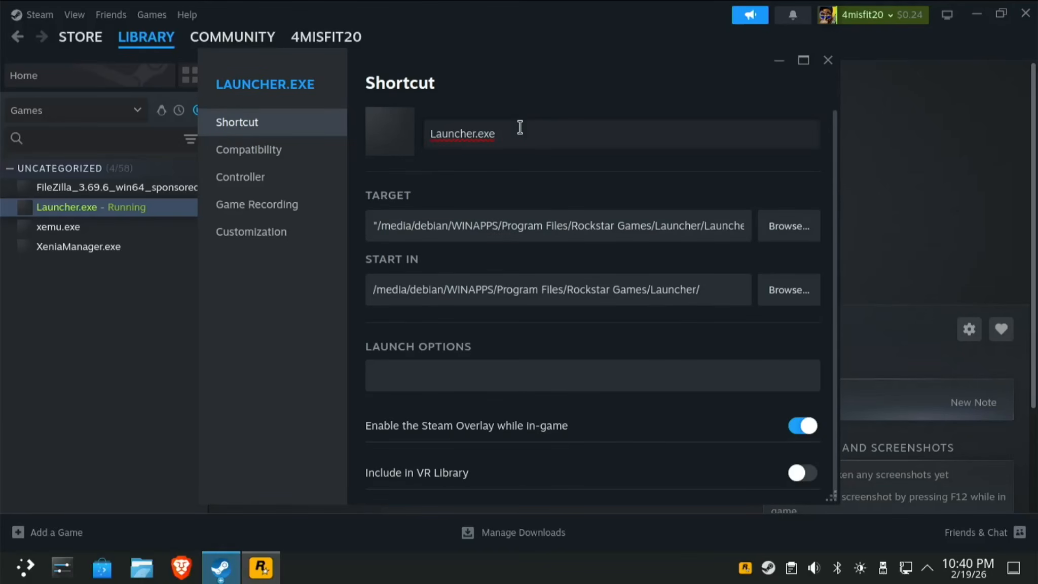
key(ctrl+shift+Left)
key(ctrl+shift+Left)
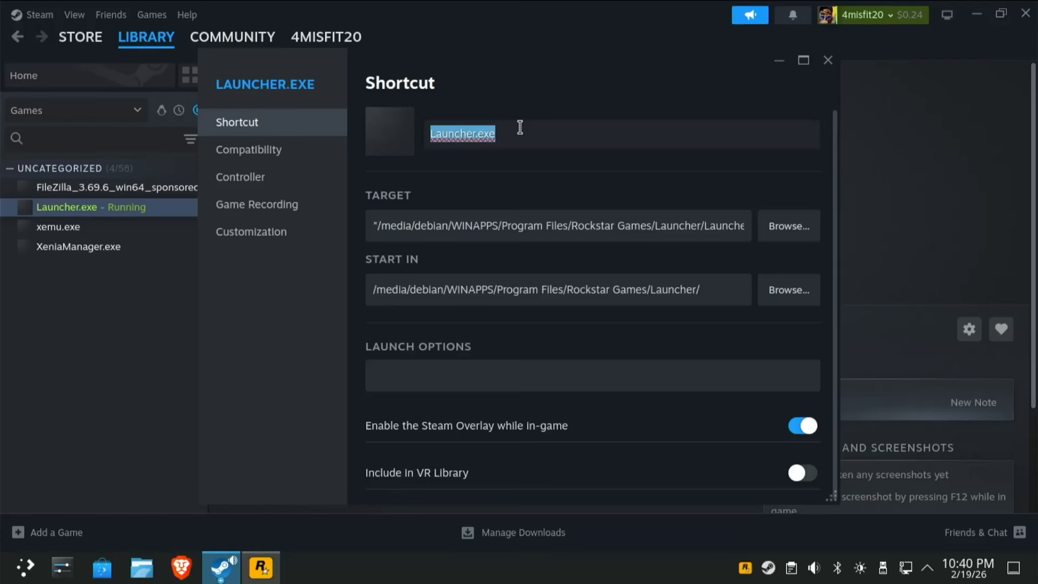
text(Roc)
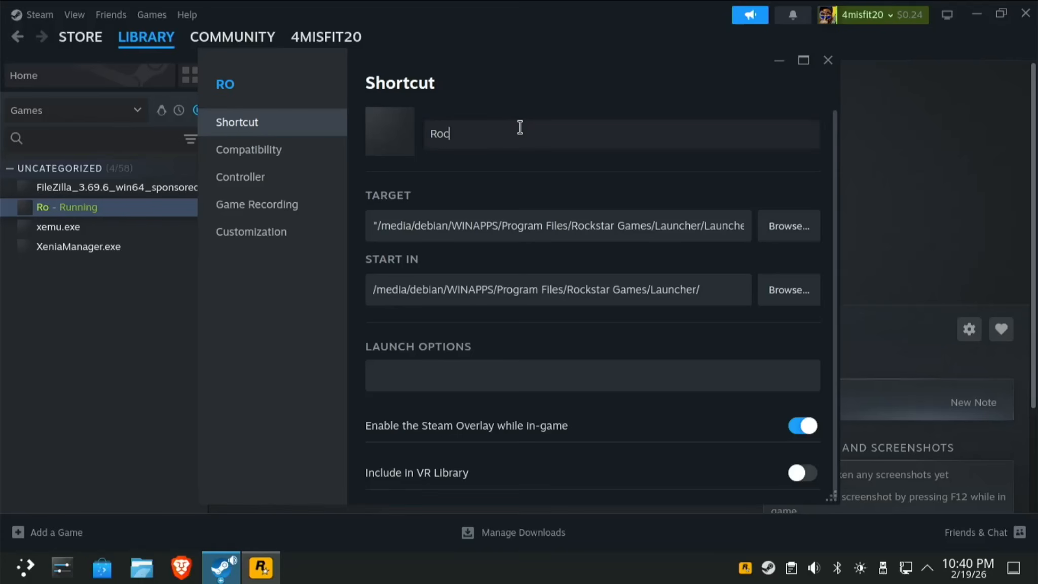
text(kstar)
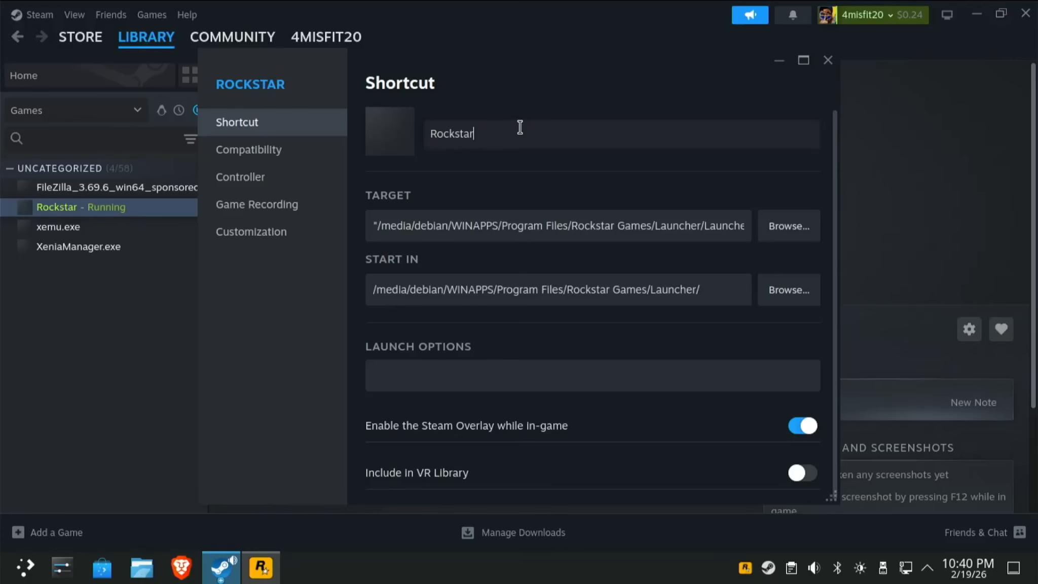
text( Games )
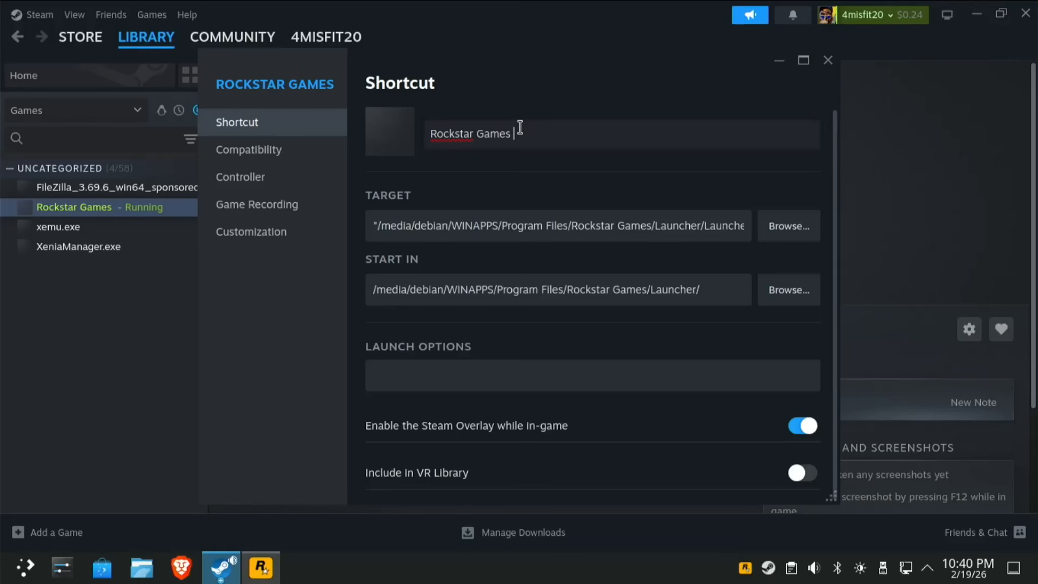
text(Lau)
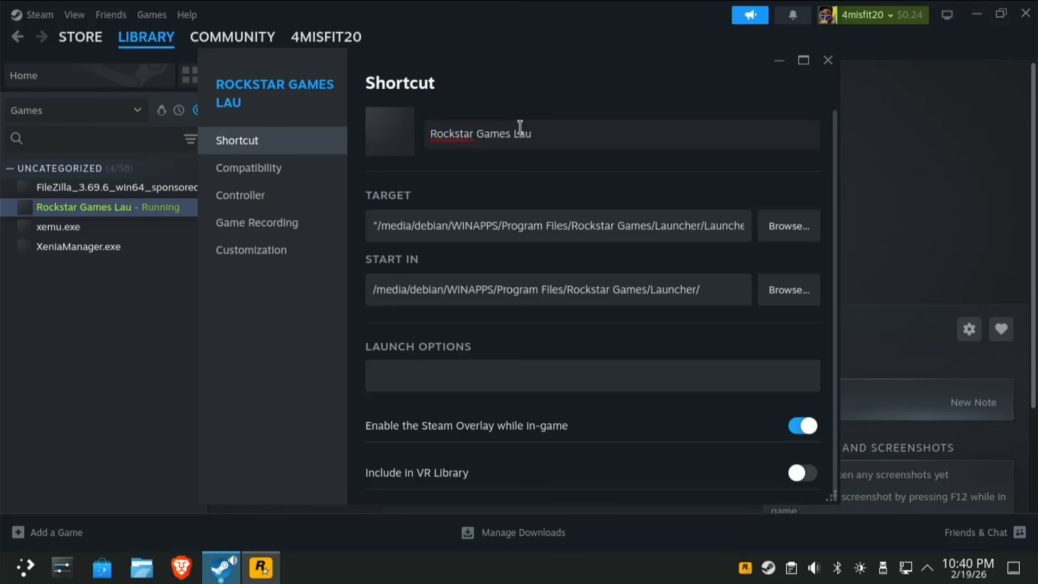
text(ncher)
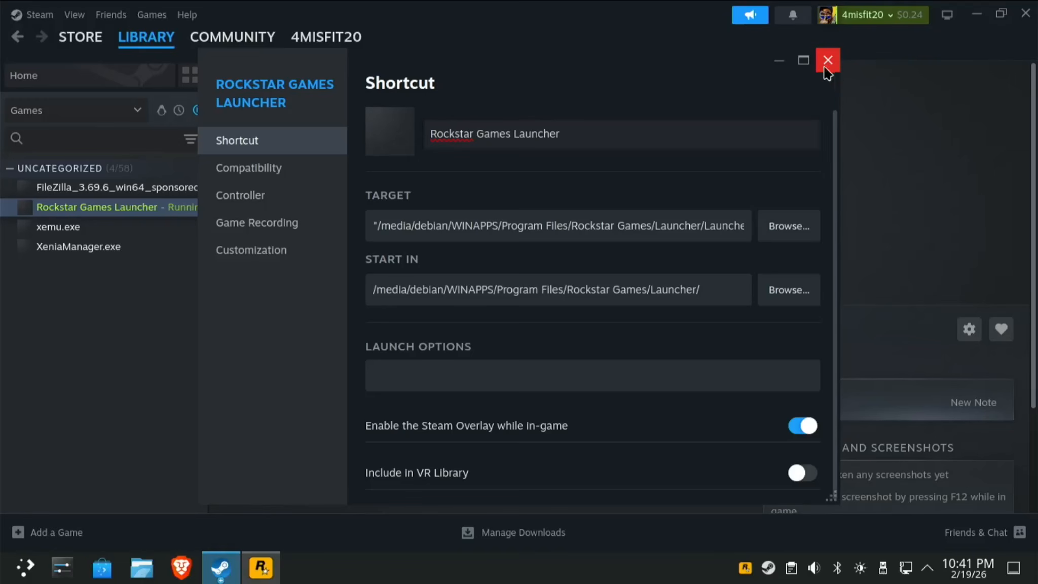
Check the shortcut's Customization page, close its properties, and bring the Rockstar Games Launcher window forward.
click(257, 253)
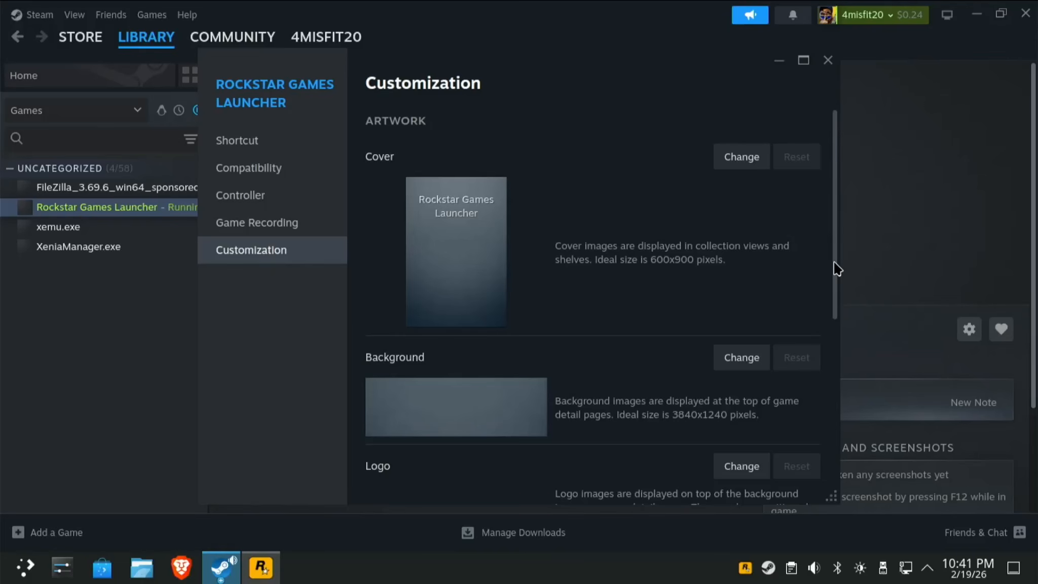
drag(836, 269, 843, 131)
click(828, 61)
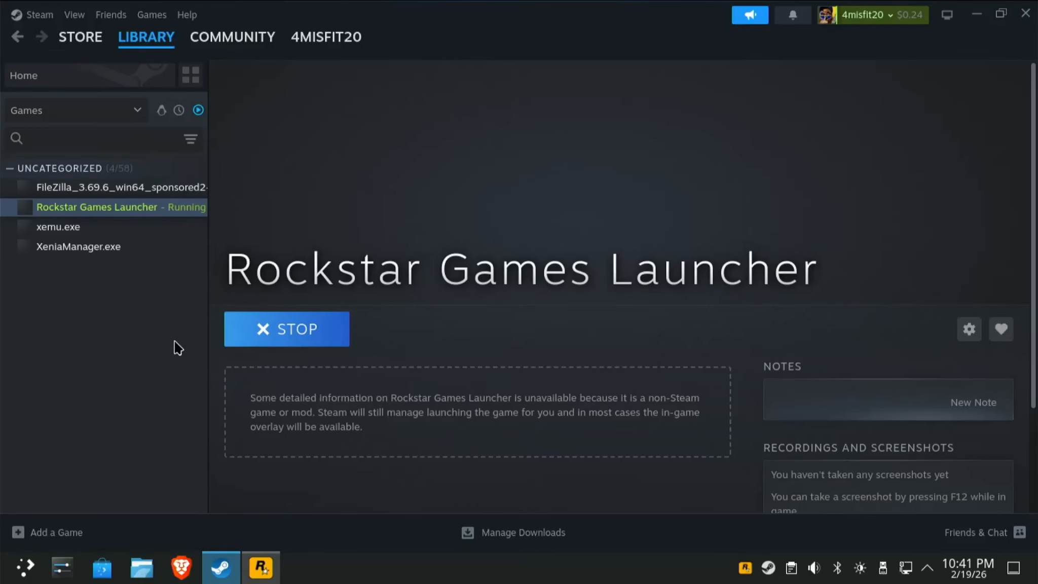
click(269, 570)
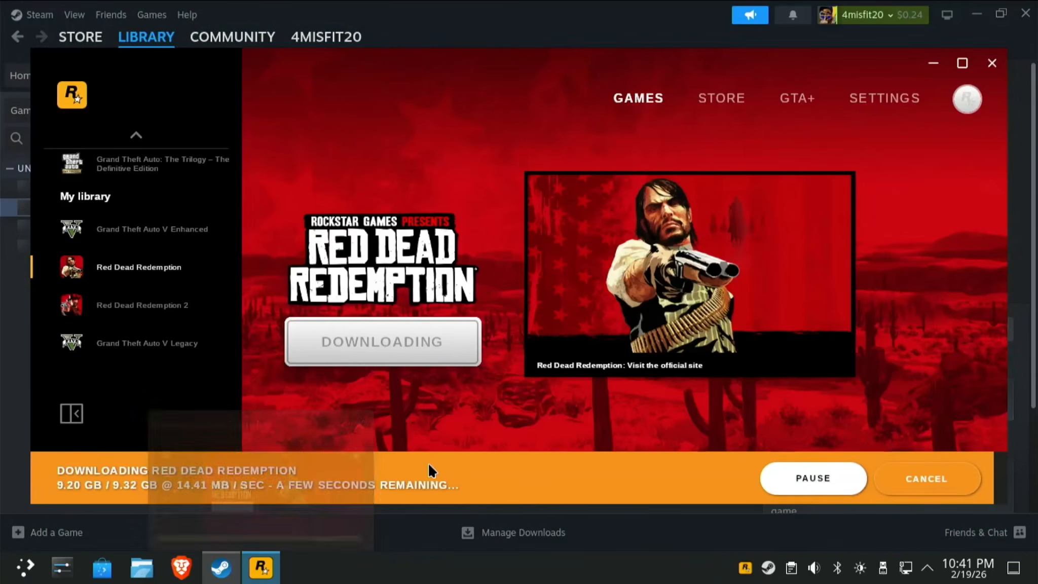
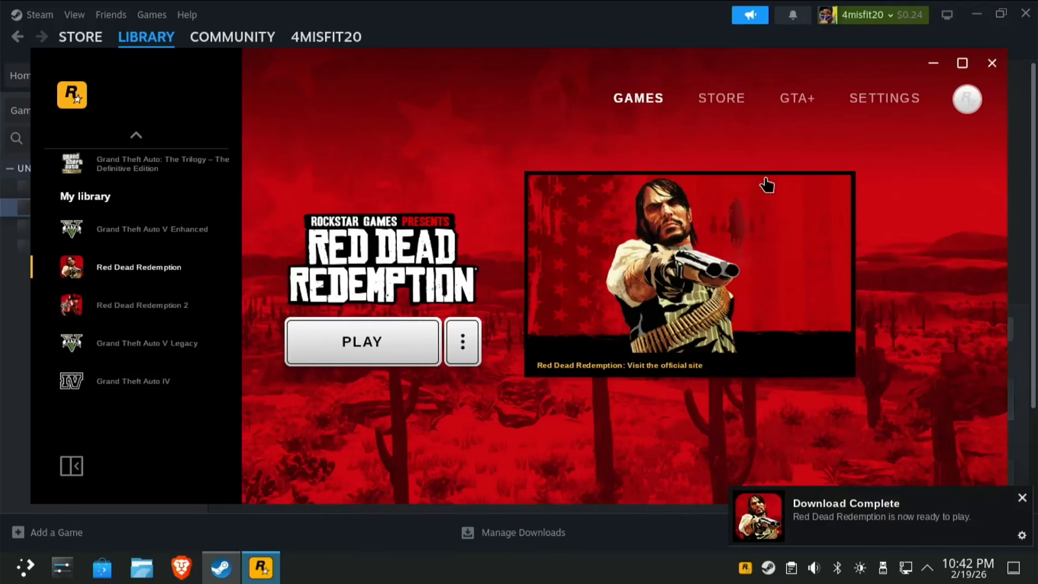
Close the Rockstar Games Launcher window and stop it running in Steam.
click(993, 65)
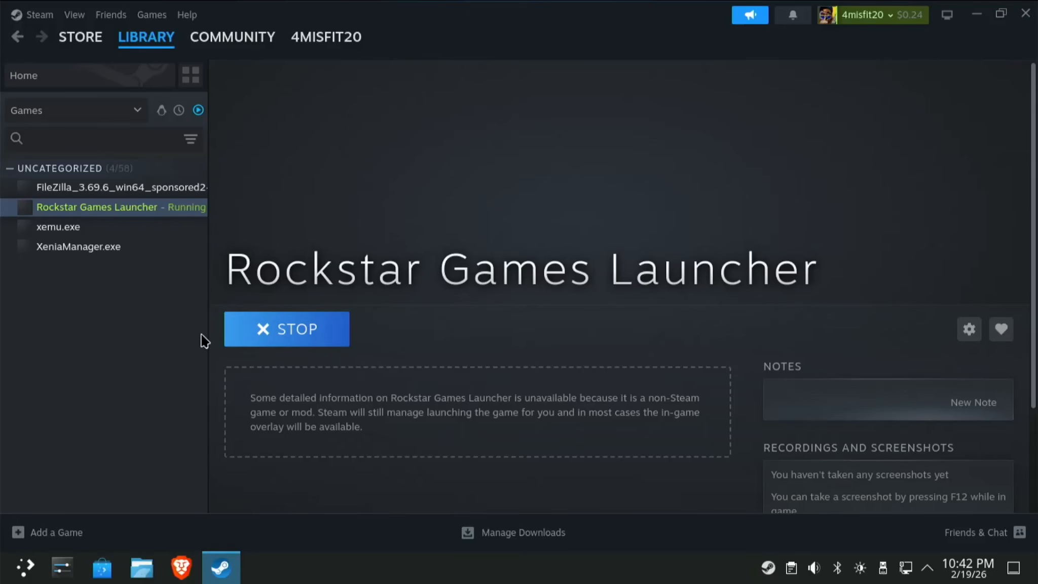
click(263, 335)
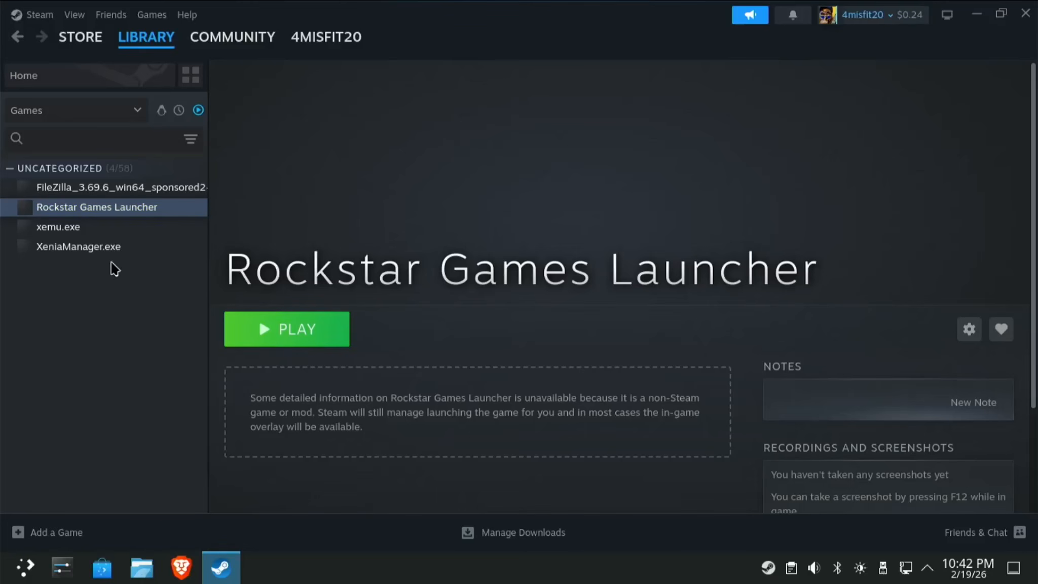
Launch XeniaManager.exe from Steam and open its Emulator Management page.
click(66, 249)
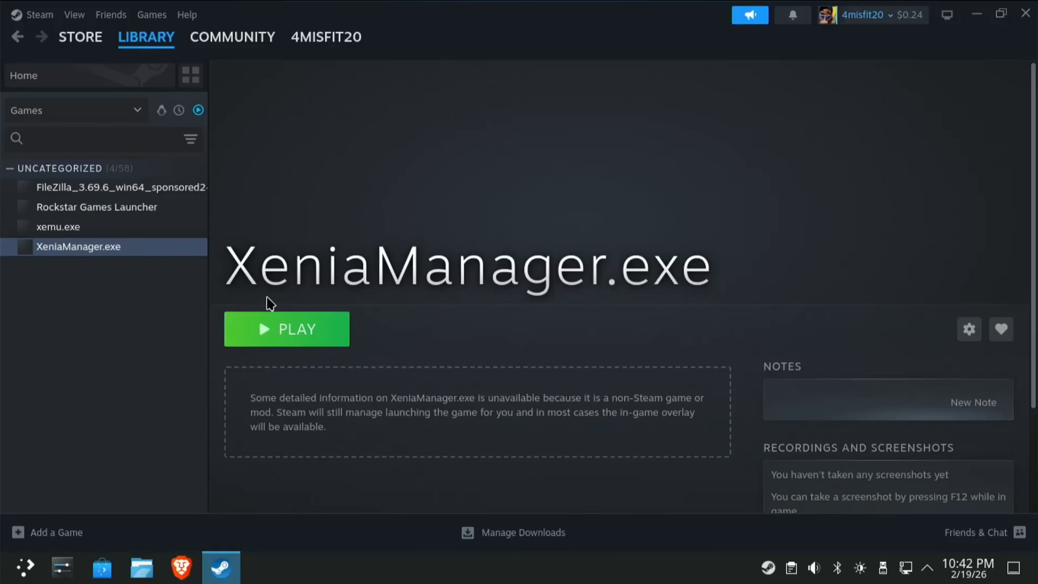
click(293, 330)
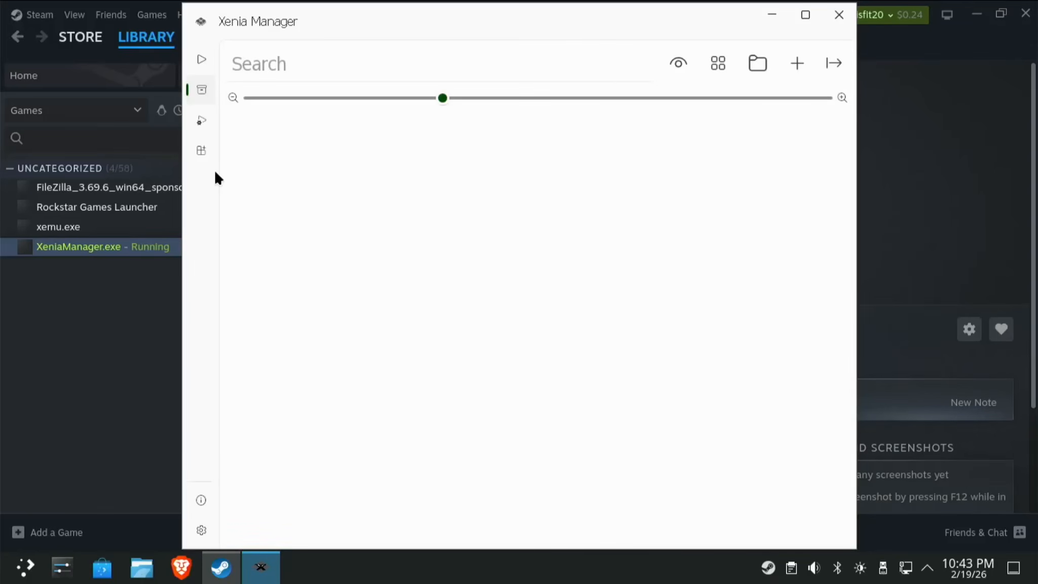
click(201, 151)
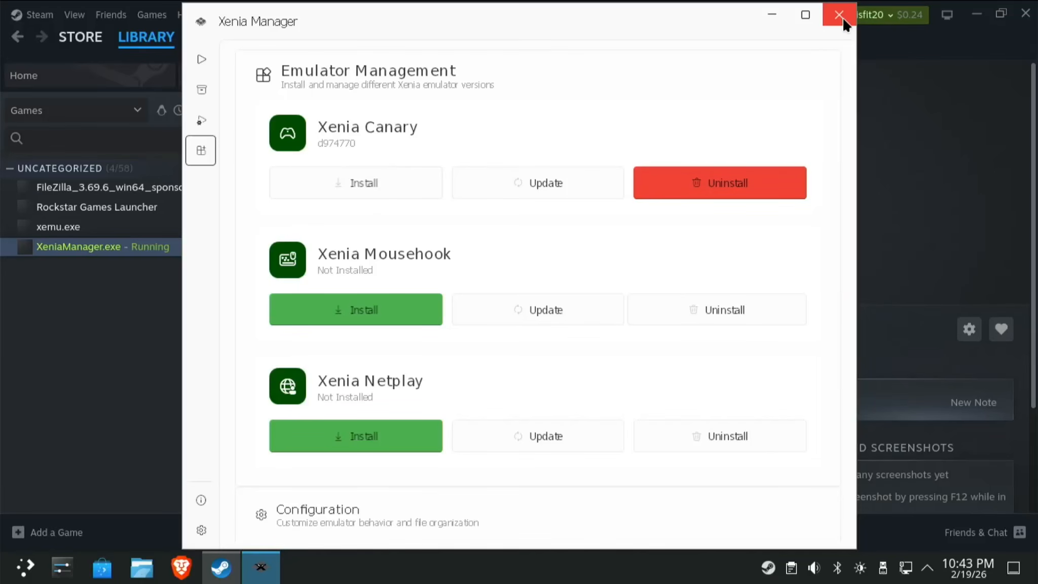
Start Xenia Canary, decline the quickstart guide, then close Xenia Canary and Xenia Manager.
click(203, 61)
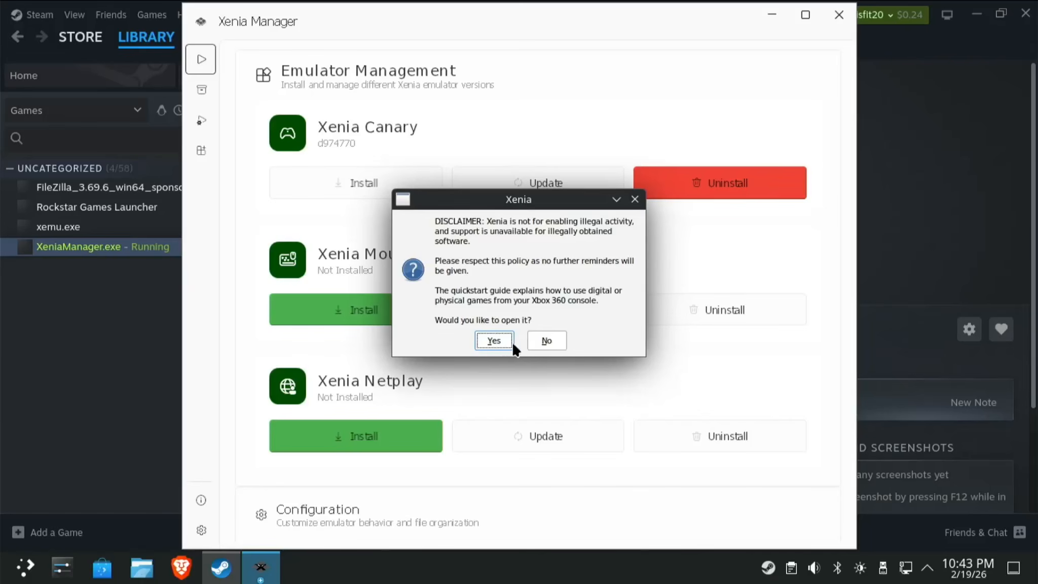
click(546, 340)
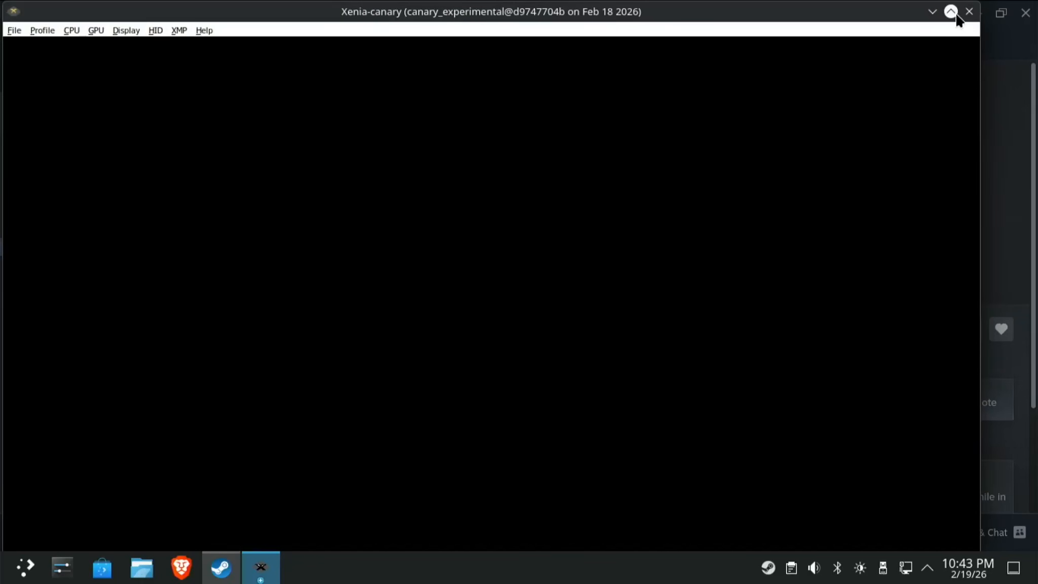
click(969, 11)
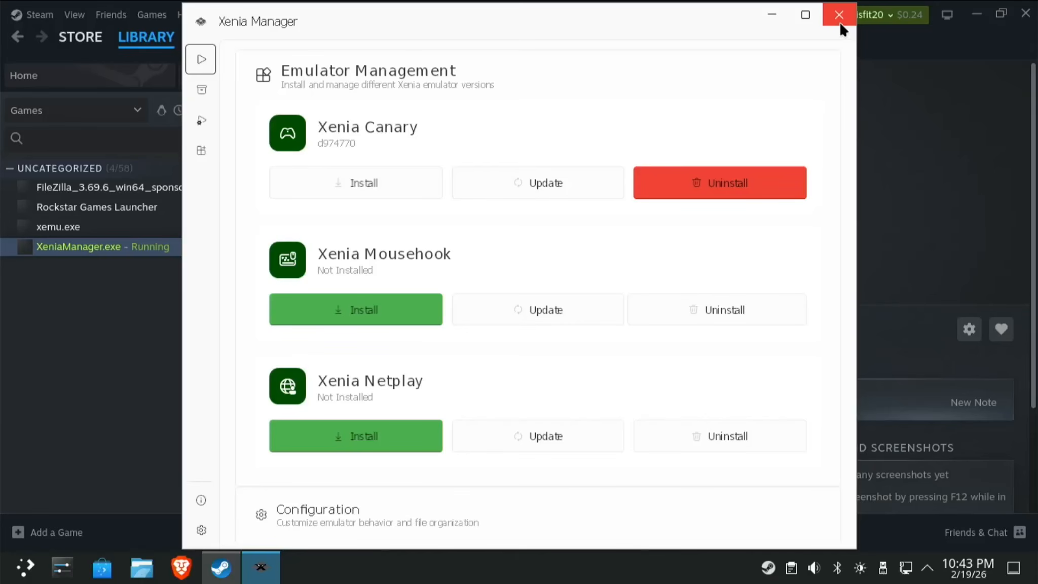
click(839, 22)
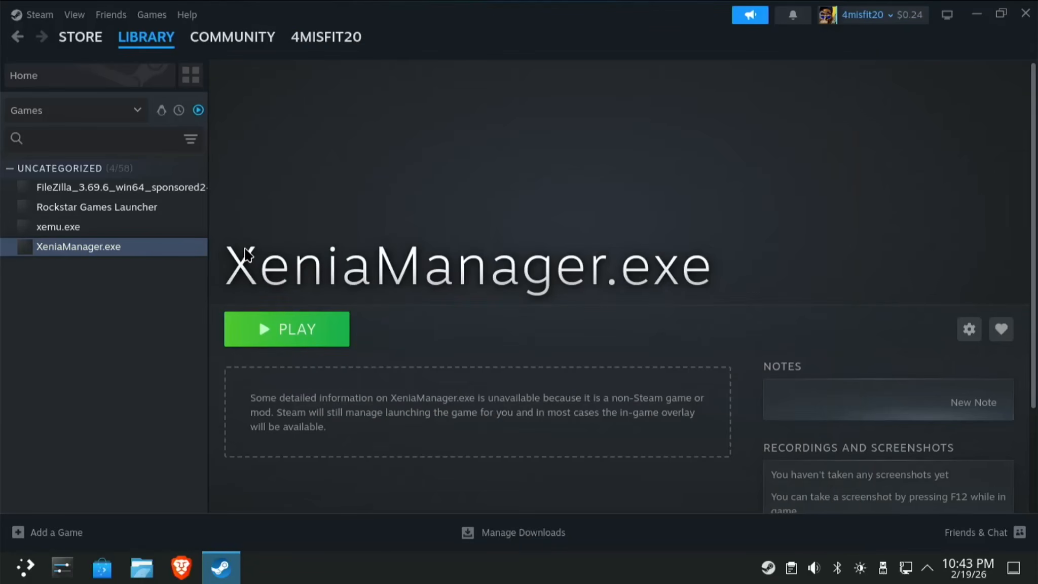
Launch xemu.exe from Steam, view its machine settings, and close xemu.
click(86, 229)
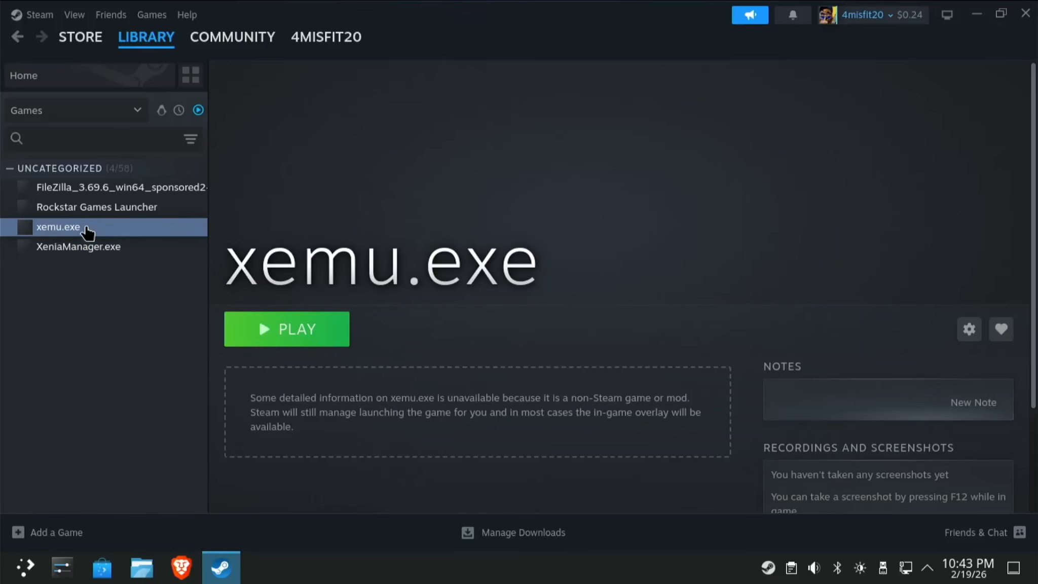
click(298, 334)
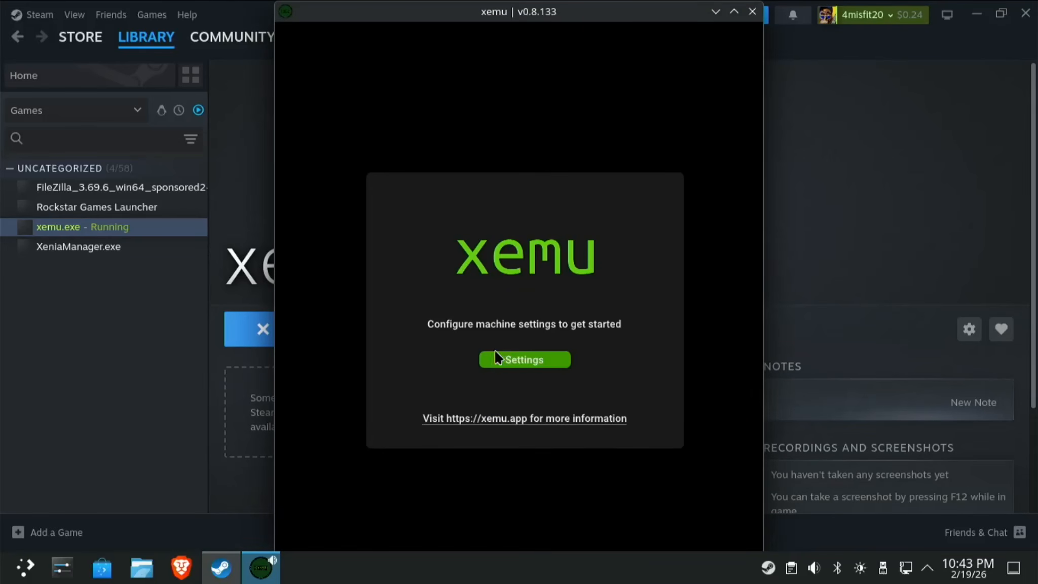
click(519, 361)
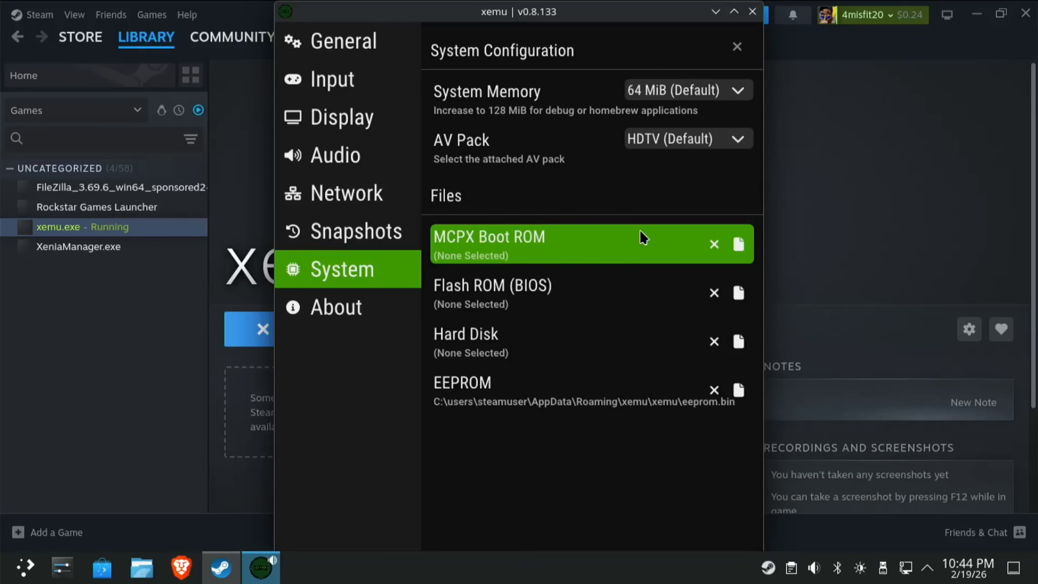
click(754, 13)
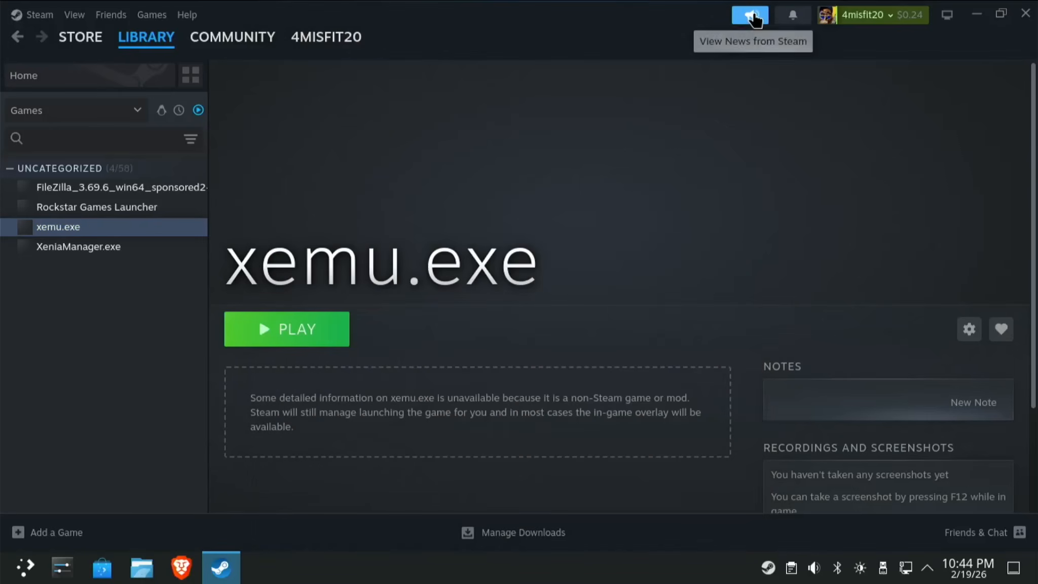
Run the FileZilla installer from Steam, accept the licence, decline Chrome, keep all-users and default components.
click(140, 197)
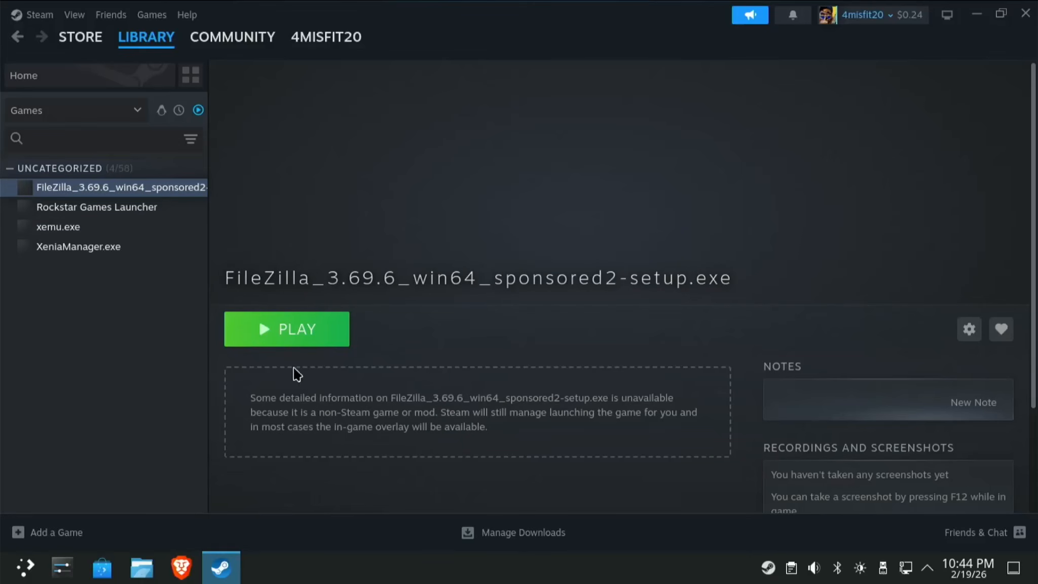
click(292, 335)
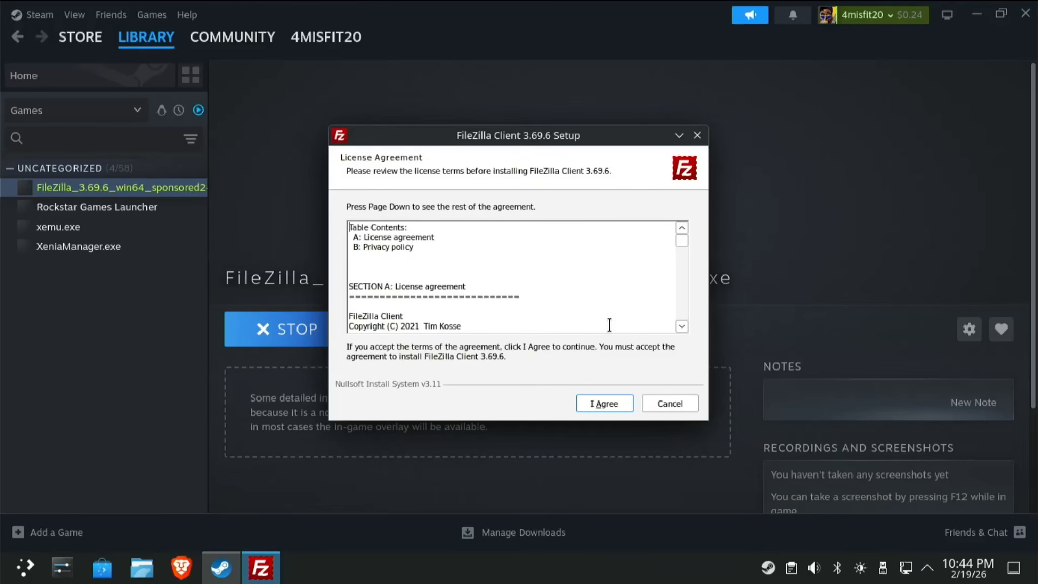
click(612, 404)
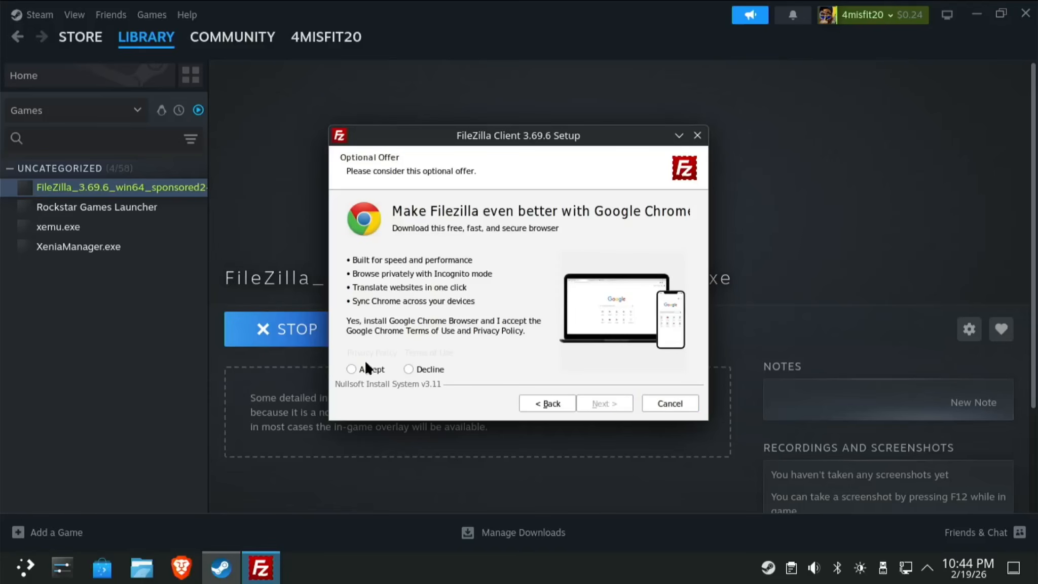
click(411, 369)
click(603, 403)
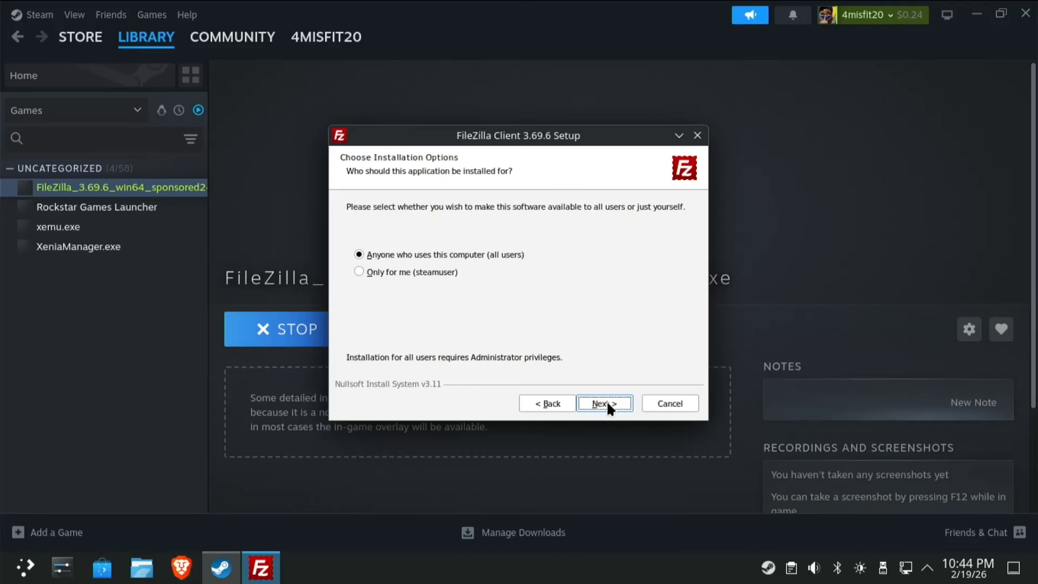
click(607, 403)
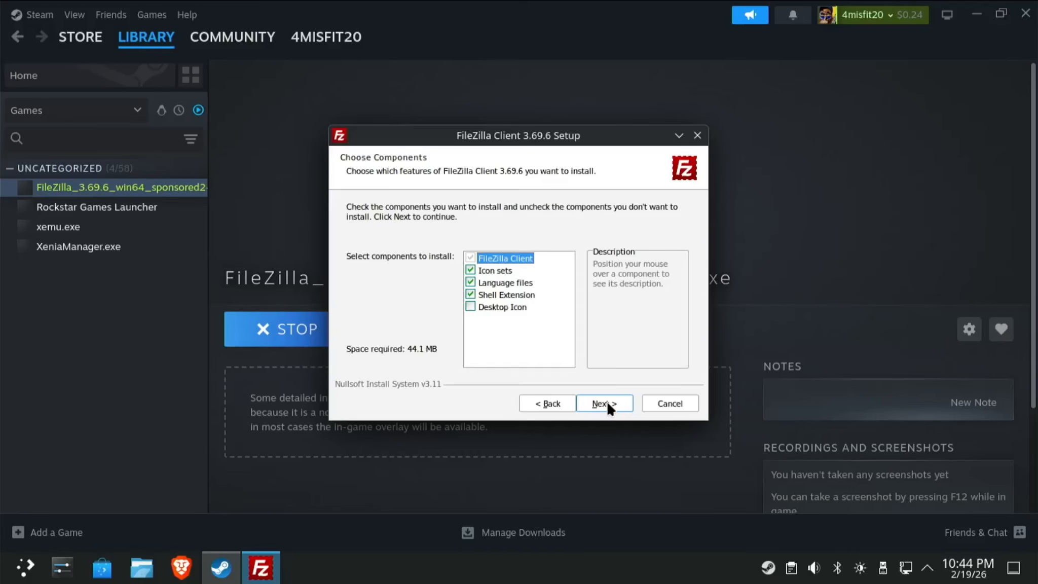
click(607, 403)
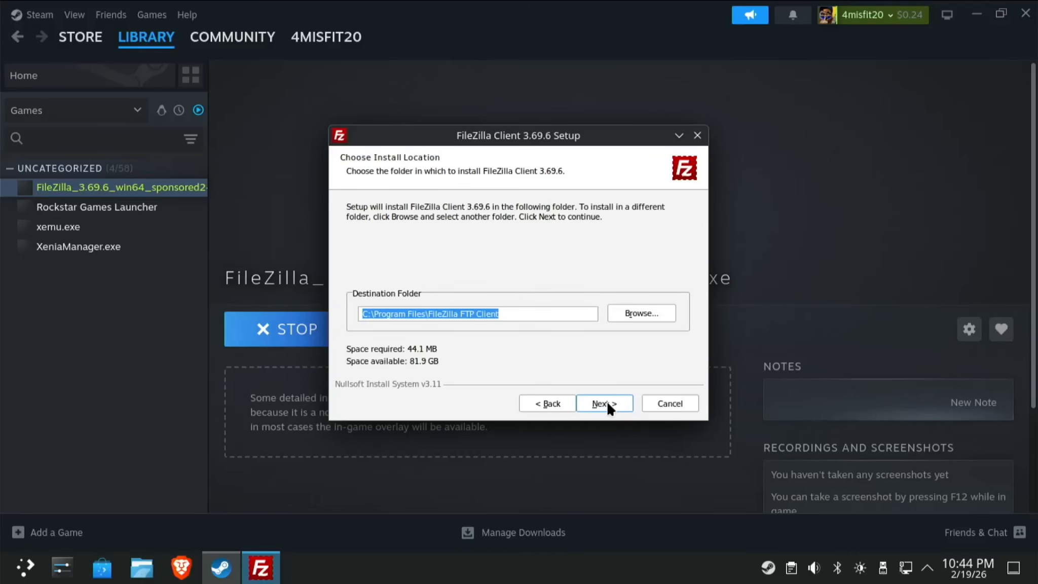
Change the FileZilla install location to the WINAPPS (K:) drive.
click(638, 308)
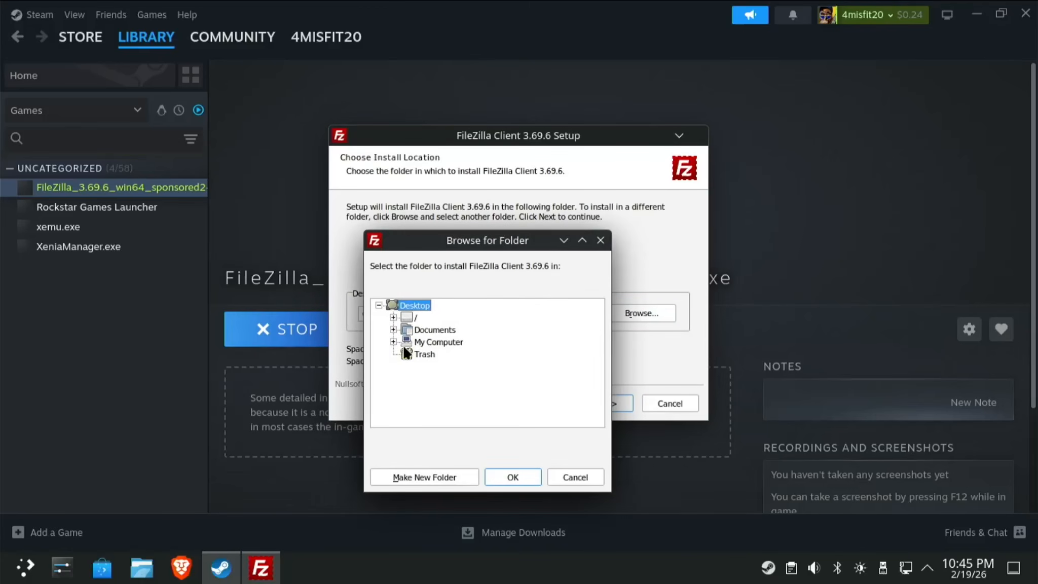
click(393, 341)
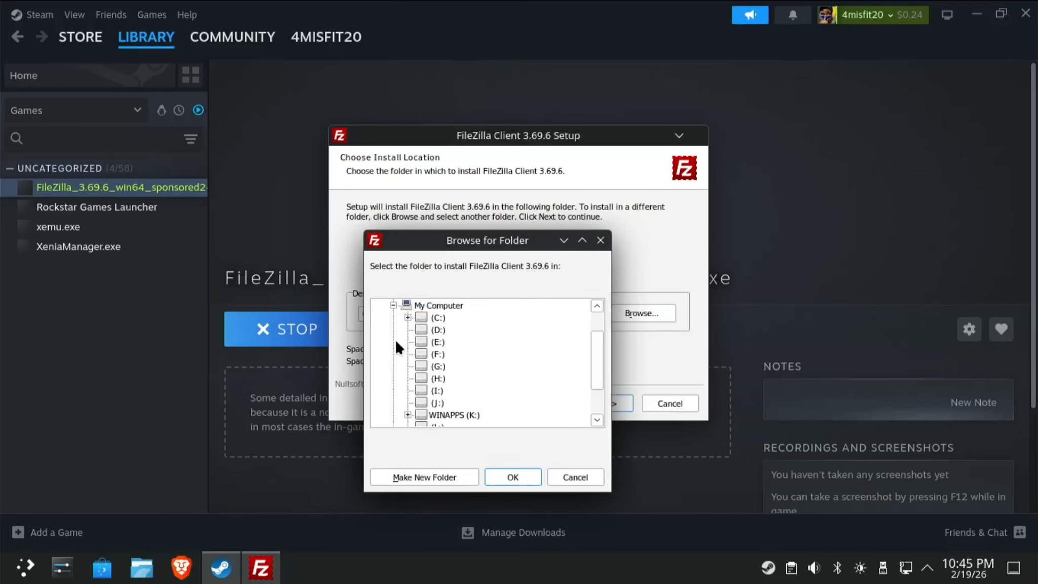
click(463, 415)
click(512, 477)
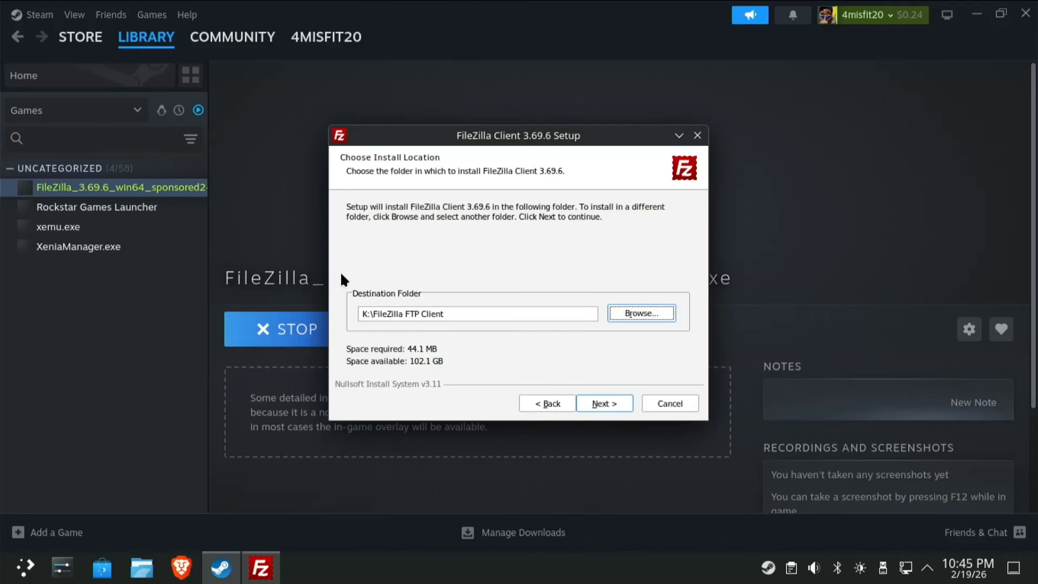
Install FileZilla into K:\FileZilla FTP Client with the default shortcuts folder and close setup.
click(605, 404)
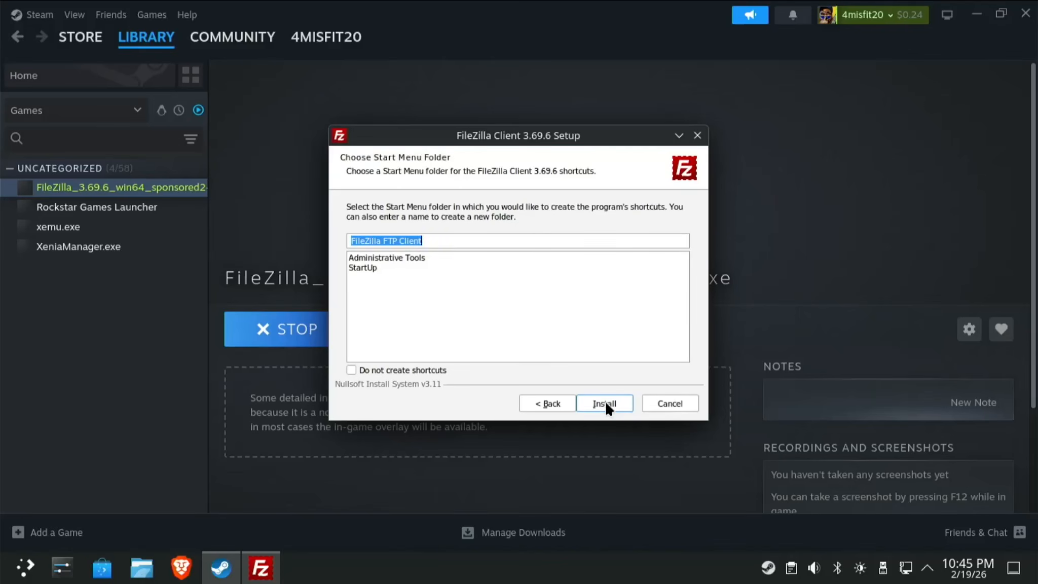
click(606, 403)
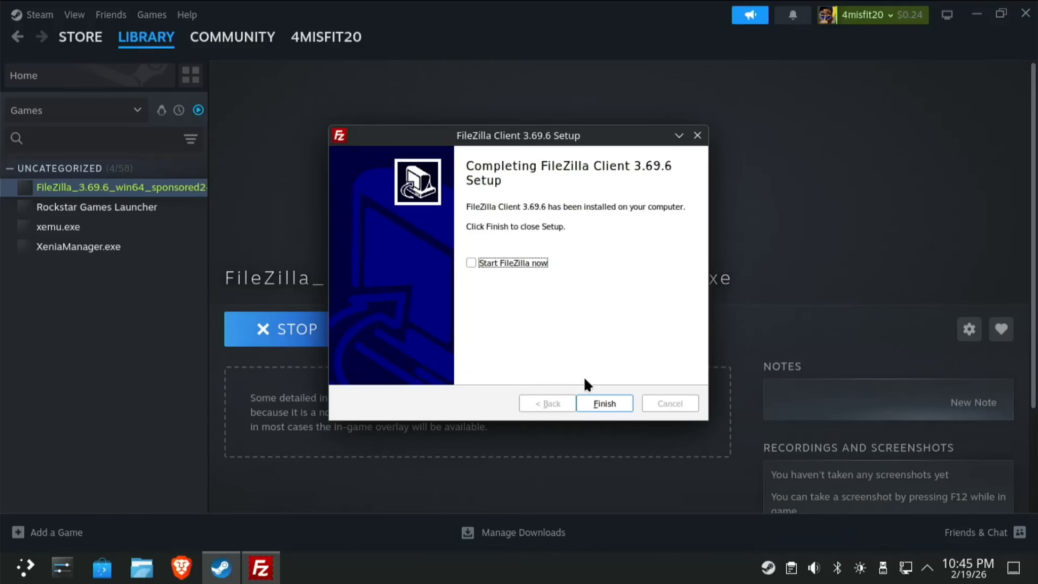
click(597, 405)
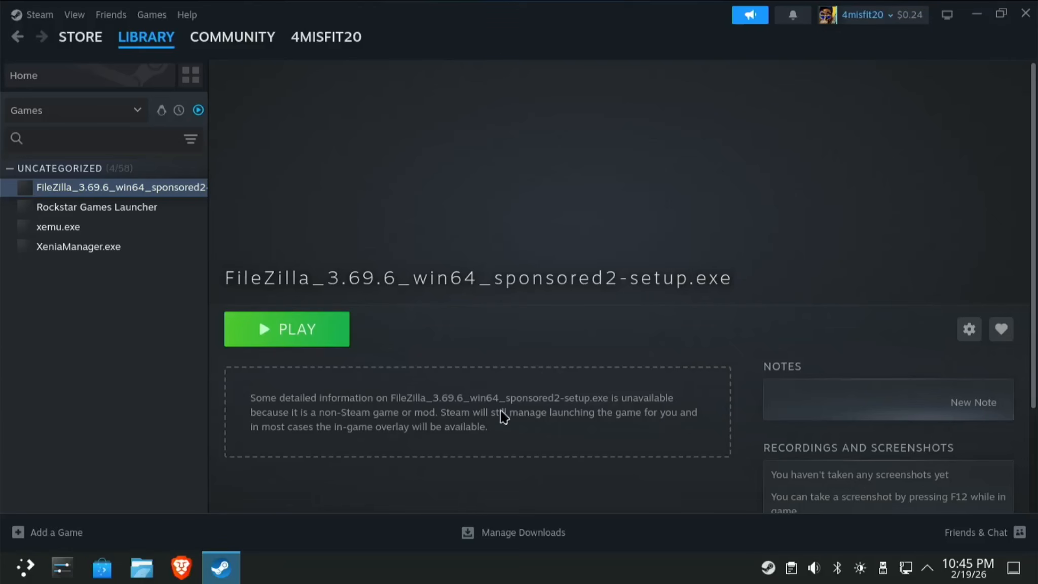
Add a non-Steam game by browsing to WINAPPS > FileZilla FTP Client > filezilla.exe.
click(66, 536)
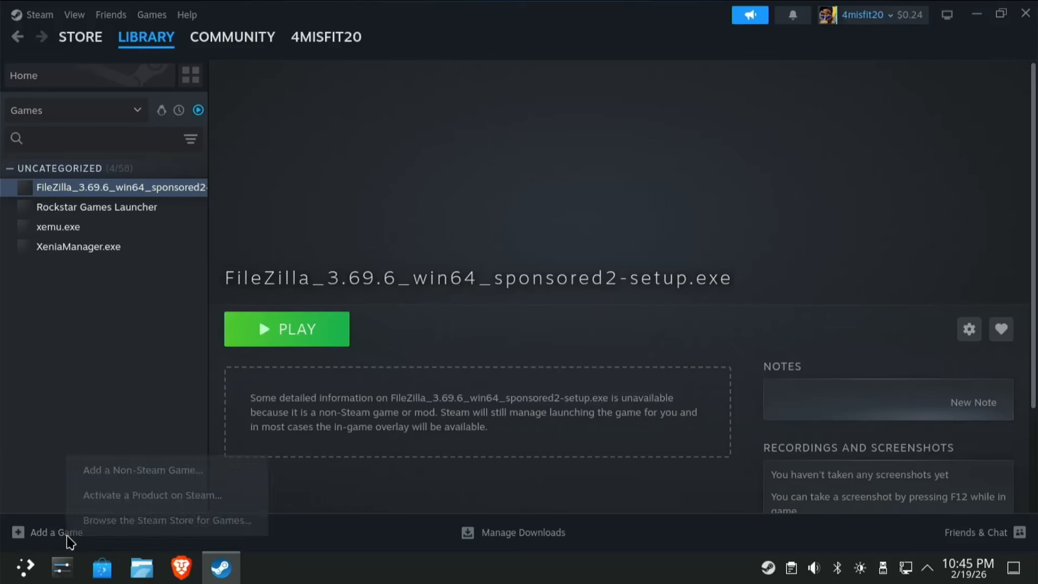
click(162, 469)
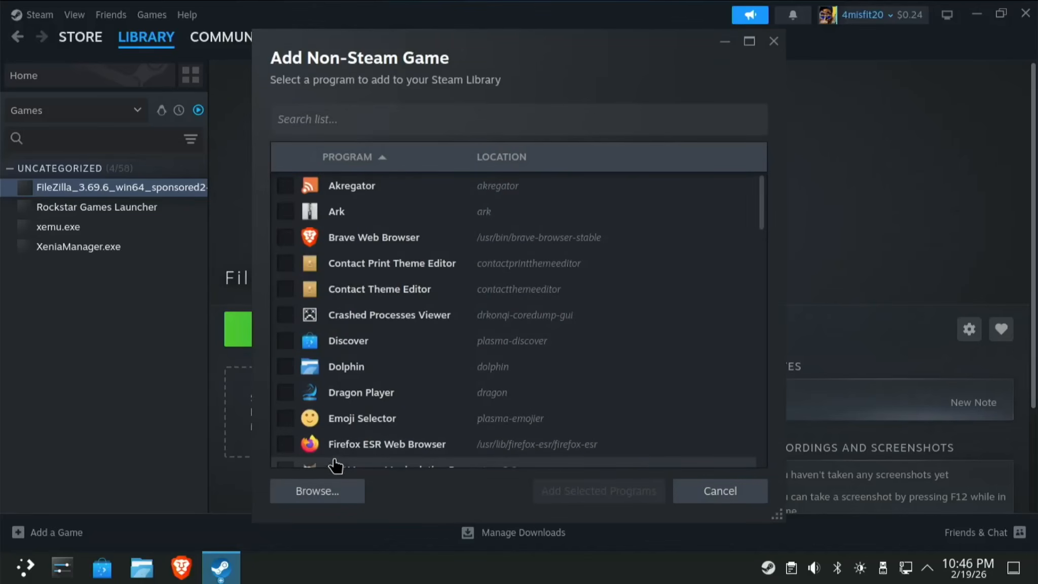
click(320, 495)
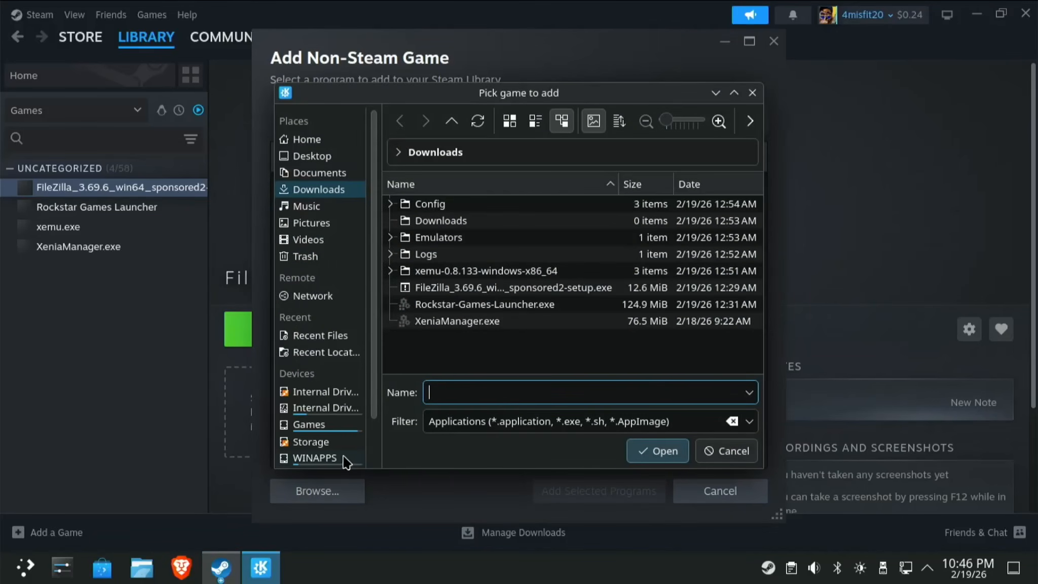
click(314, 458)
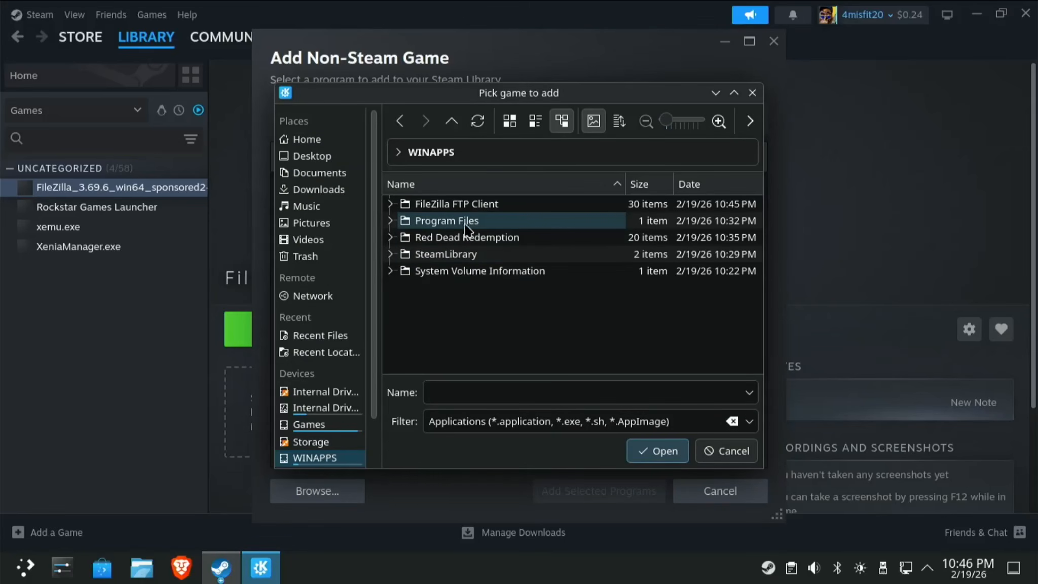
double_click(462, 205)
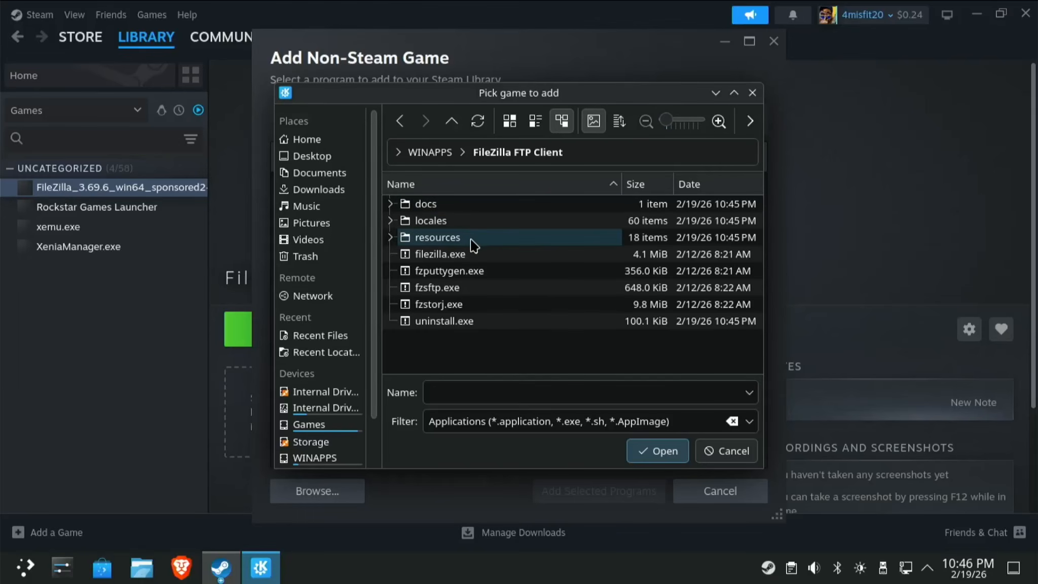
click(479, 256)
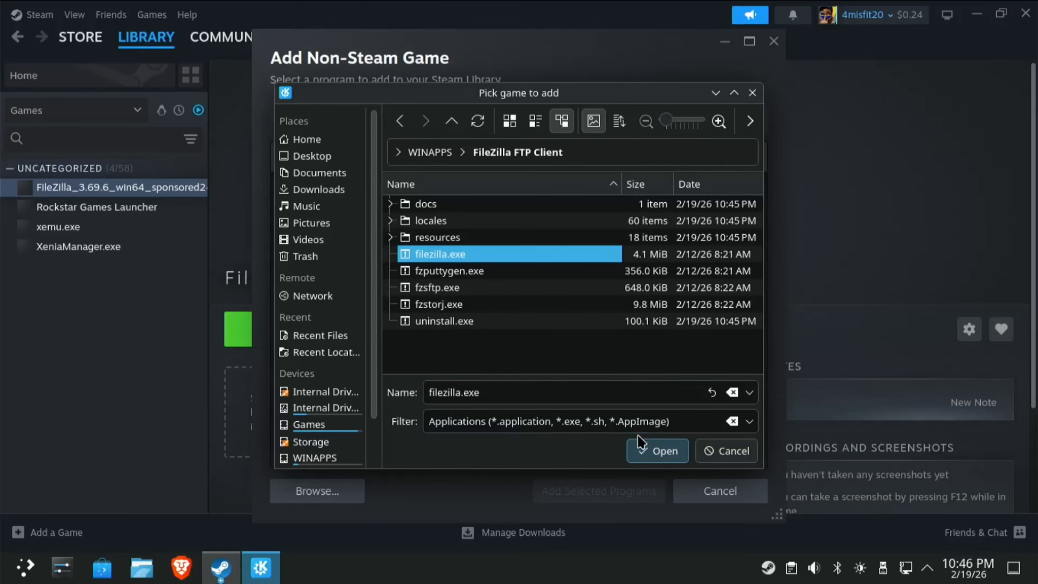
click(645, 450)
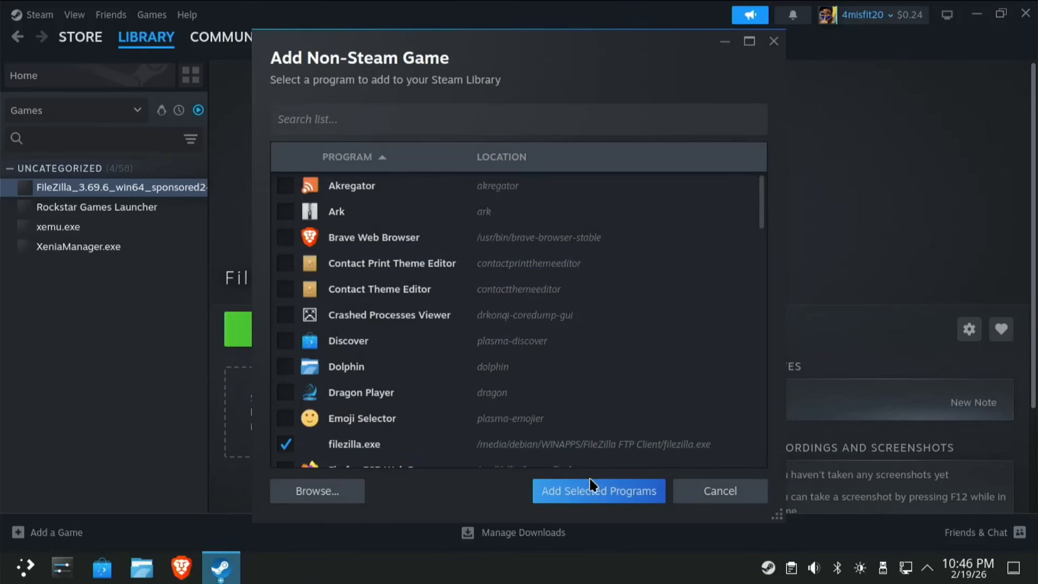
Add filezilla.exe to the Steam library and try launching it from its page.
click(589, 500)
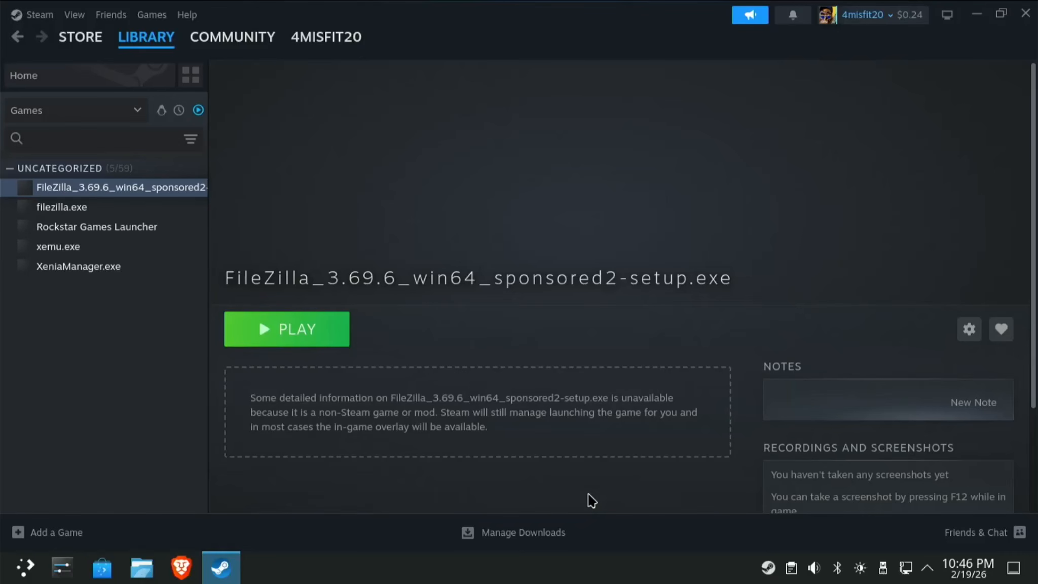
click(80, 217)
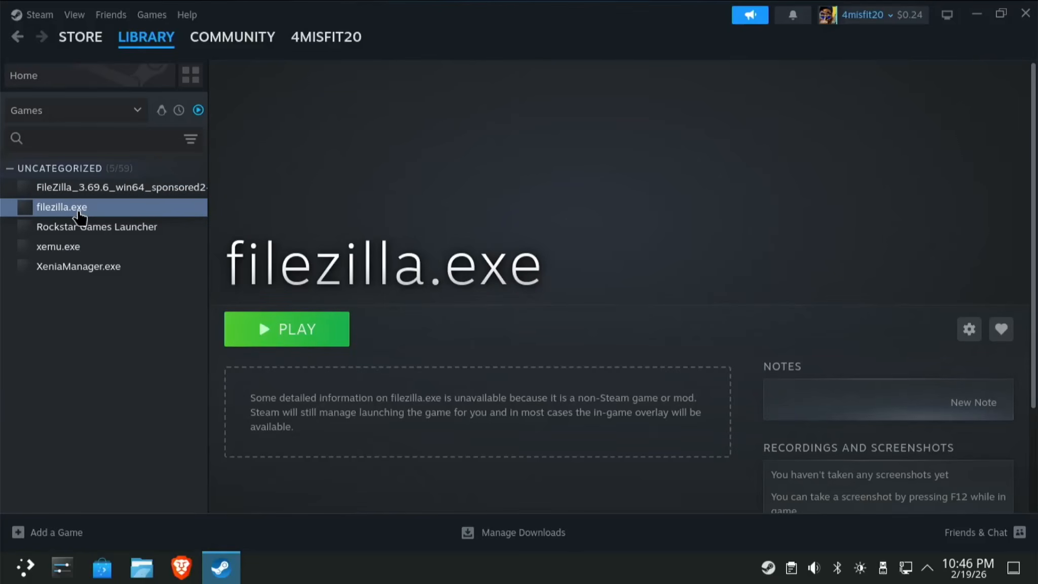
click(333, 332)
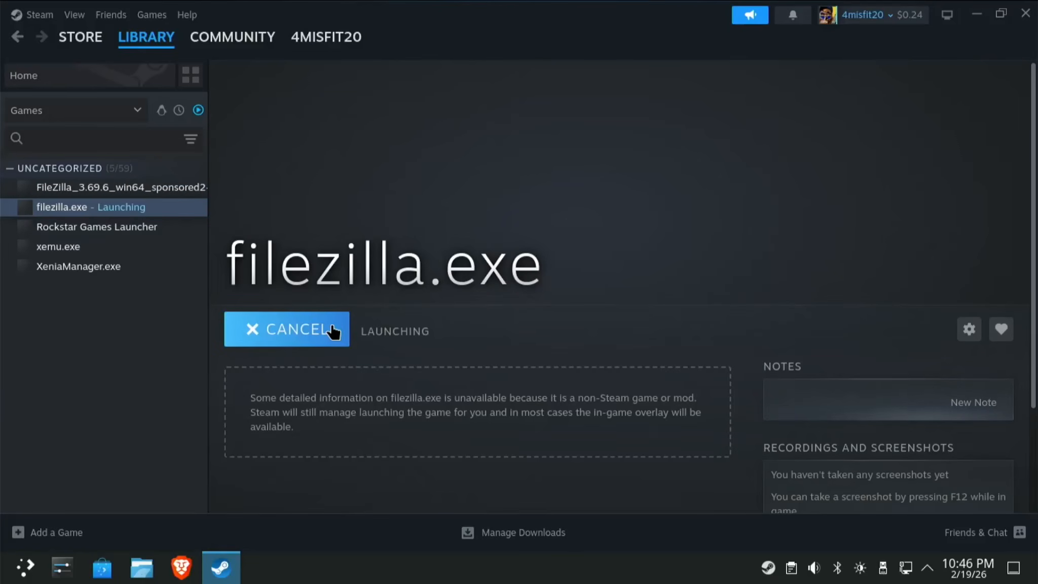
In filezilla.exe's properties, force the Proton Hotfix compatibility tool, then close the window.
click(968, 330)
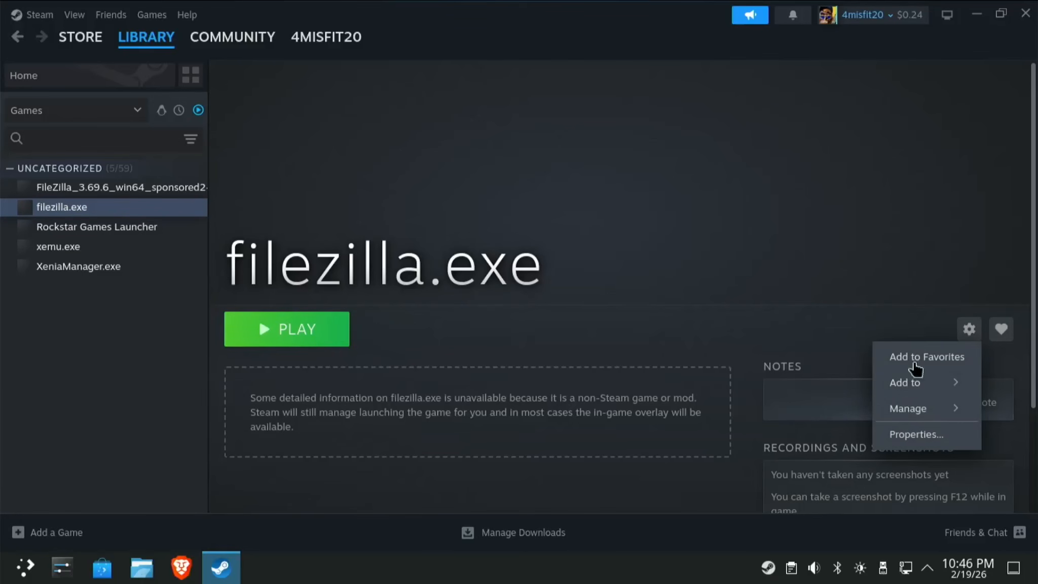
click(915, 439)
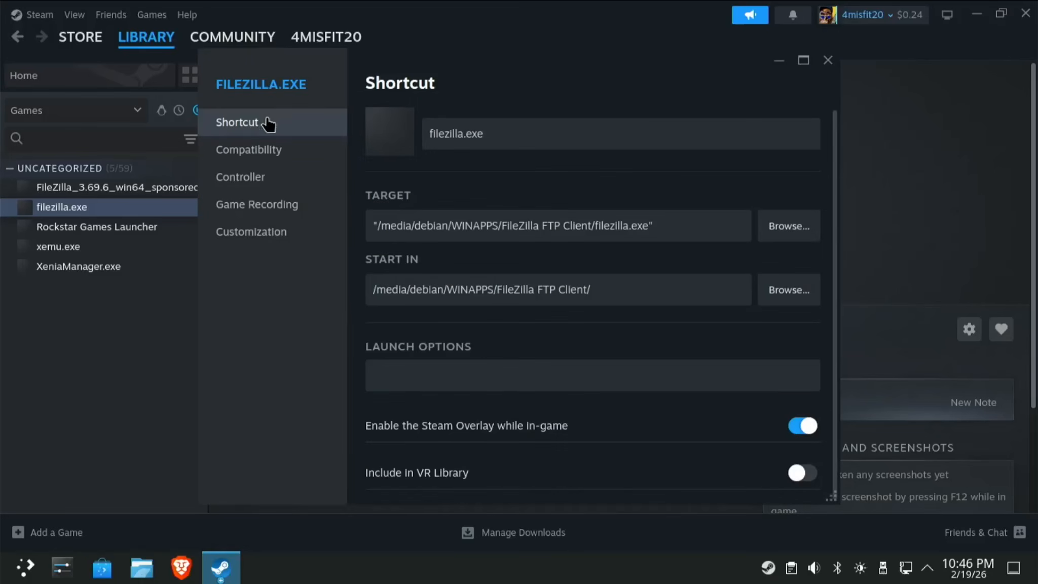
click(279, 153)
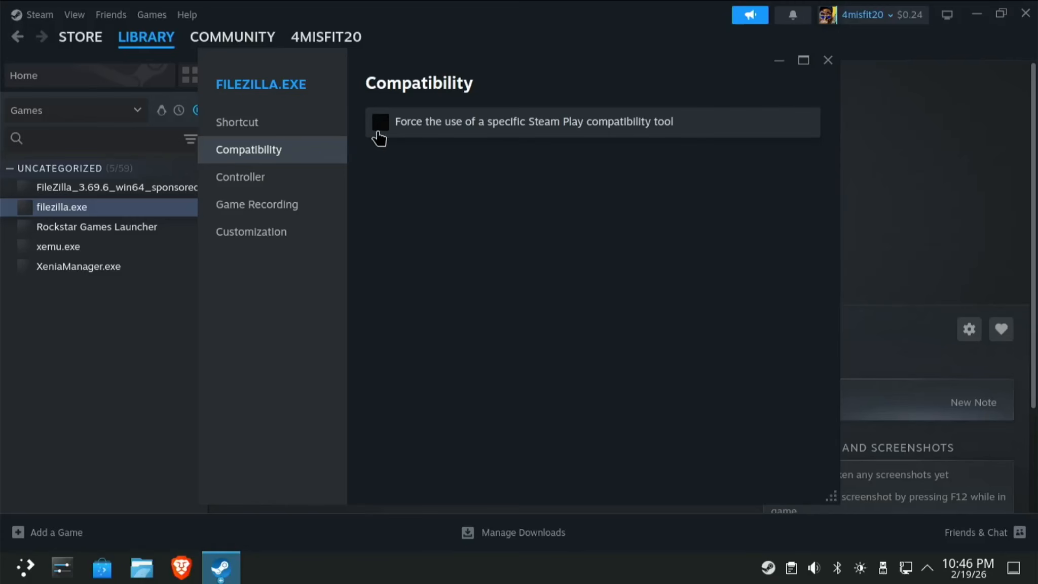
click(386, 130)
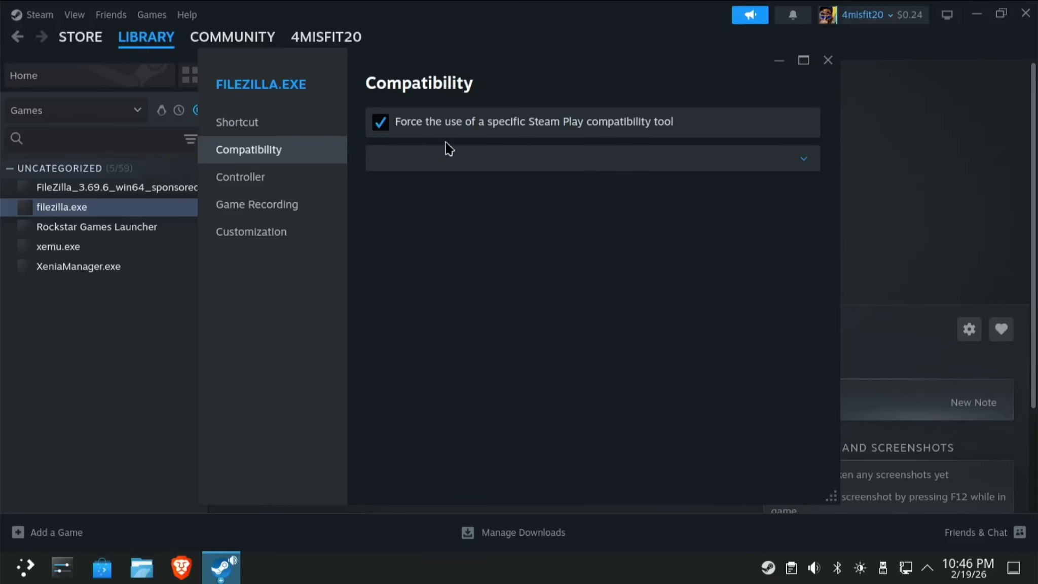
click(625, 163)
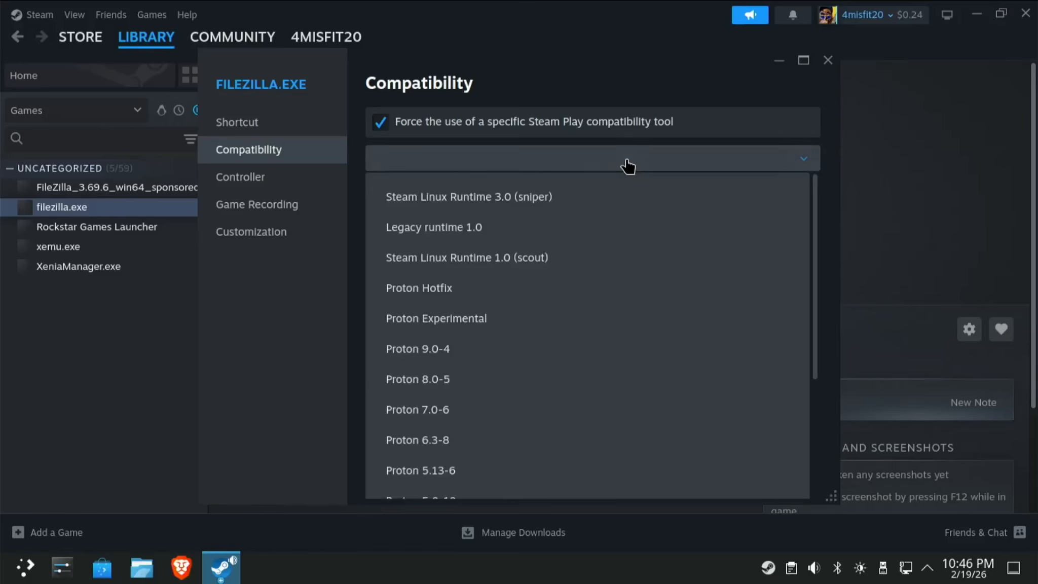
click(433, 294)
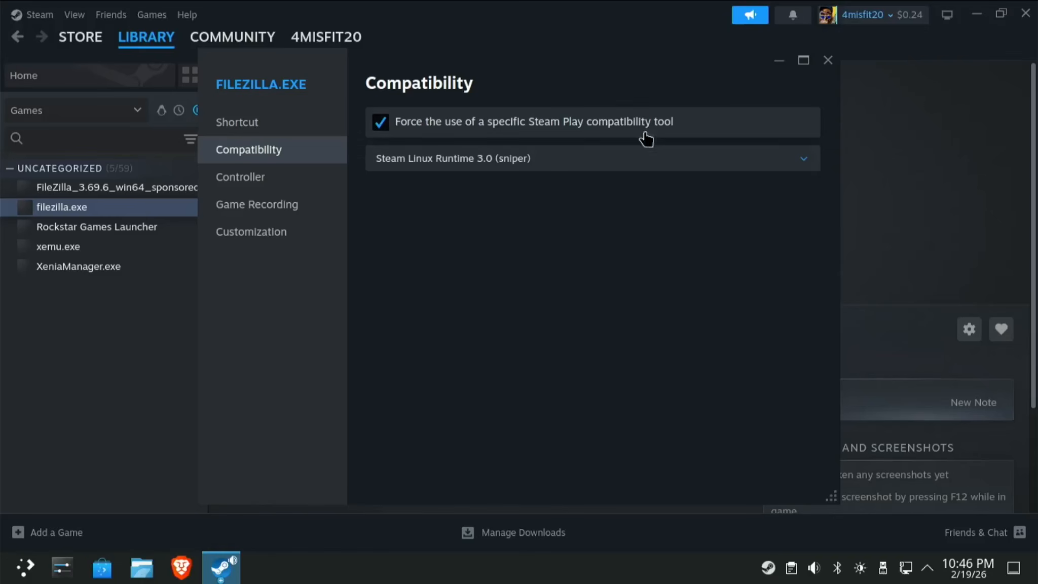
click(617, 172)
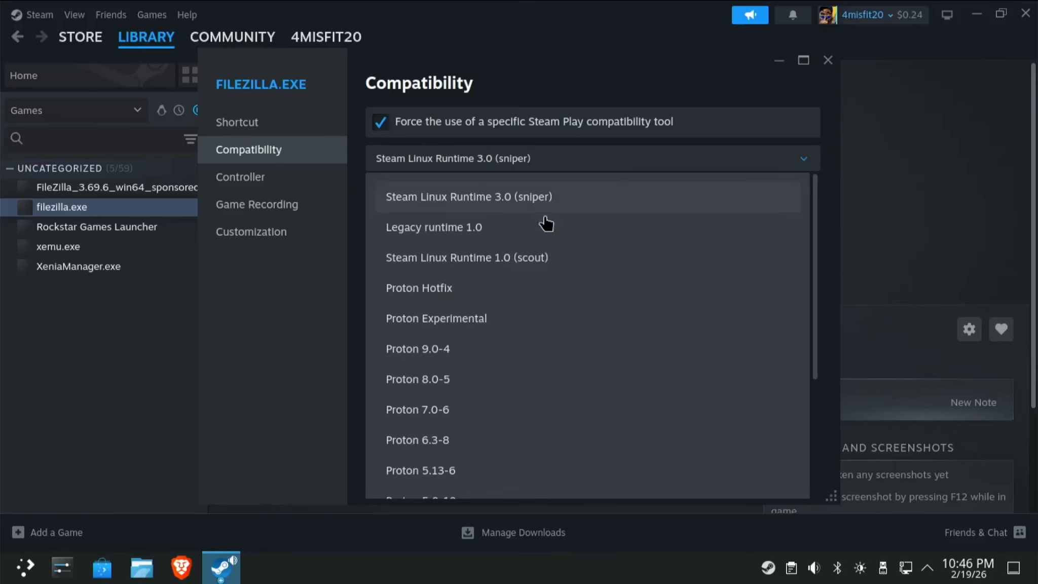
click(452, 288)
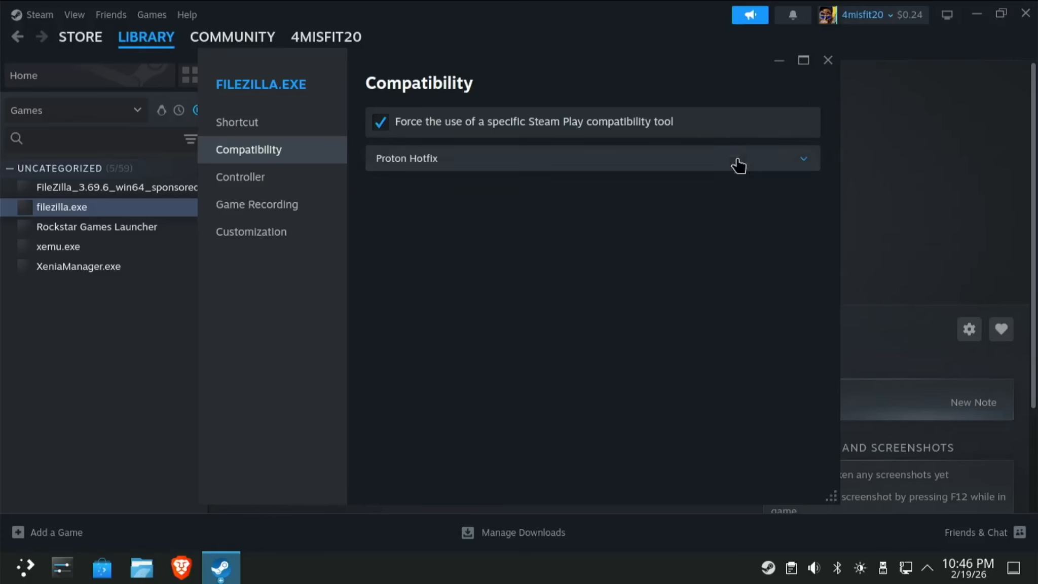
click(828, 61)
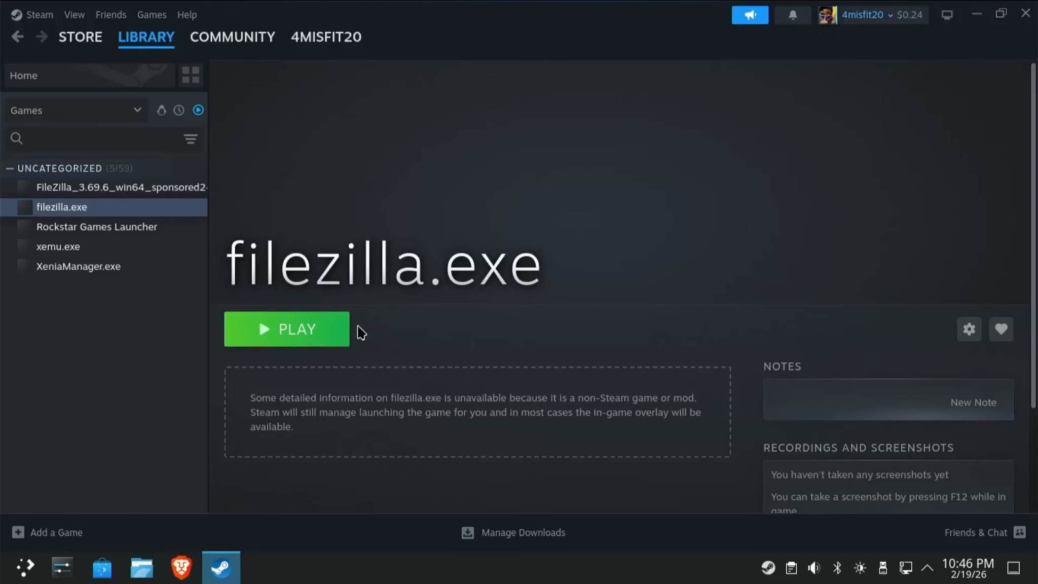
Launch FileZilla from Steam, dismiss the welcome, and quickconnect to 192.168.12.105 with the login credentials.
click(301, 329)
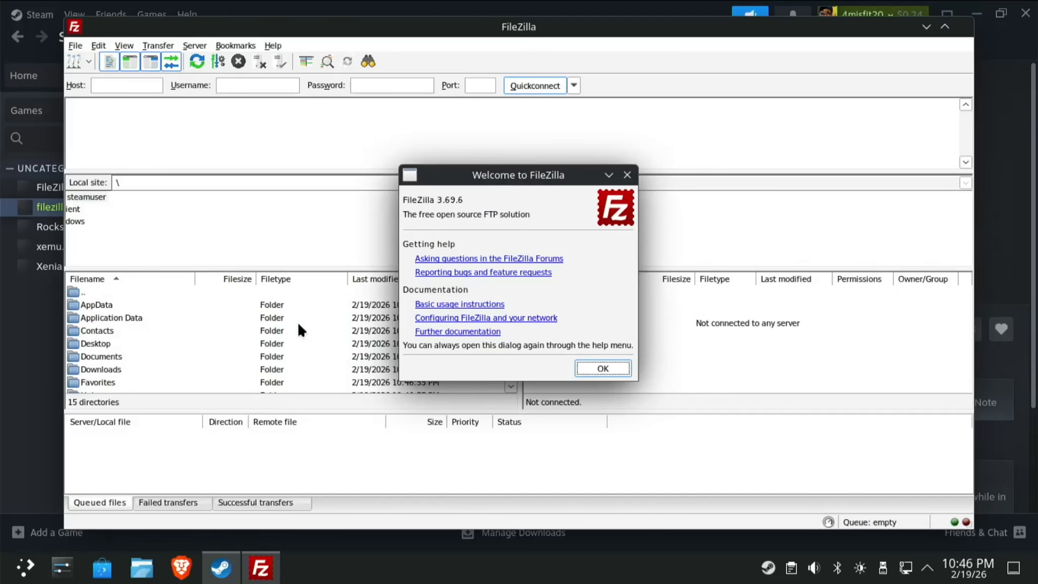
click(604, 365)
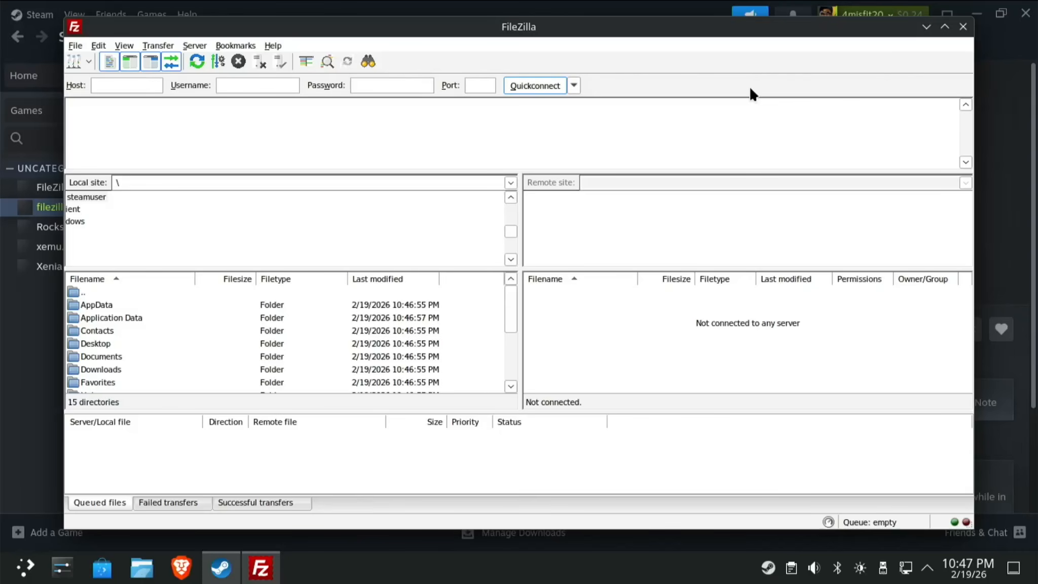
text(192.168.12.105)
key(Tab)
text(viper)
text(*)
text(**)
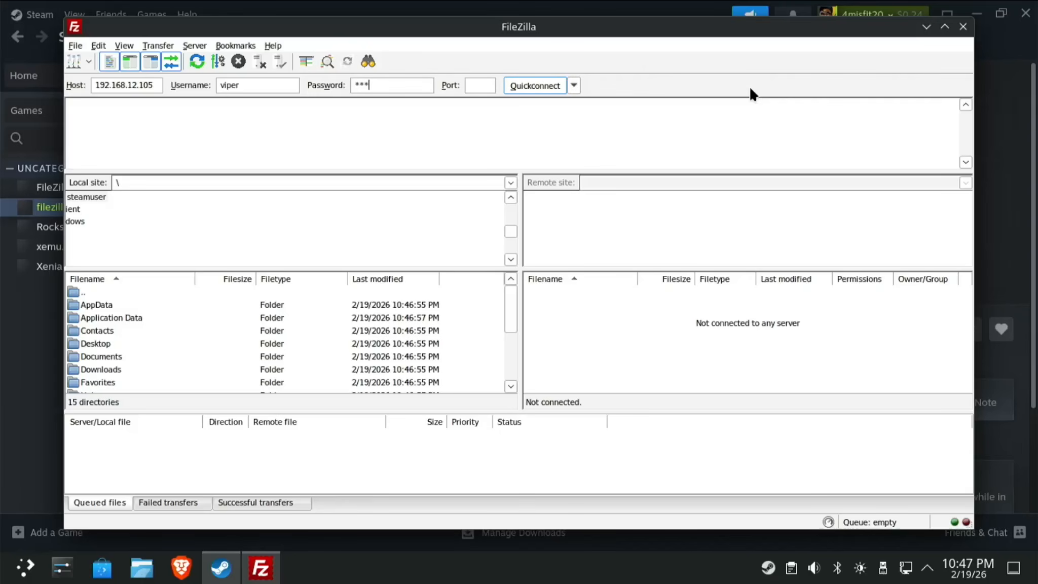
text(***)
key(Return)
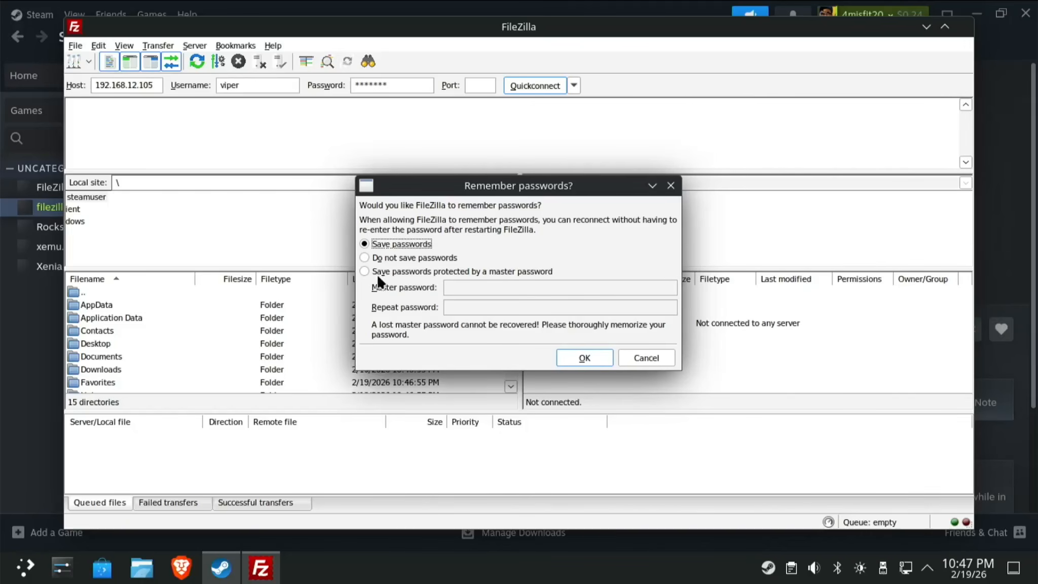
Decline saving passwords and set the connection port to 22.
click(375, 259)
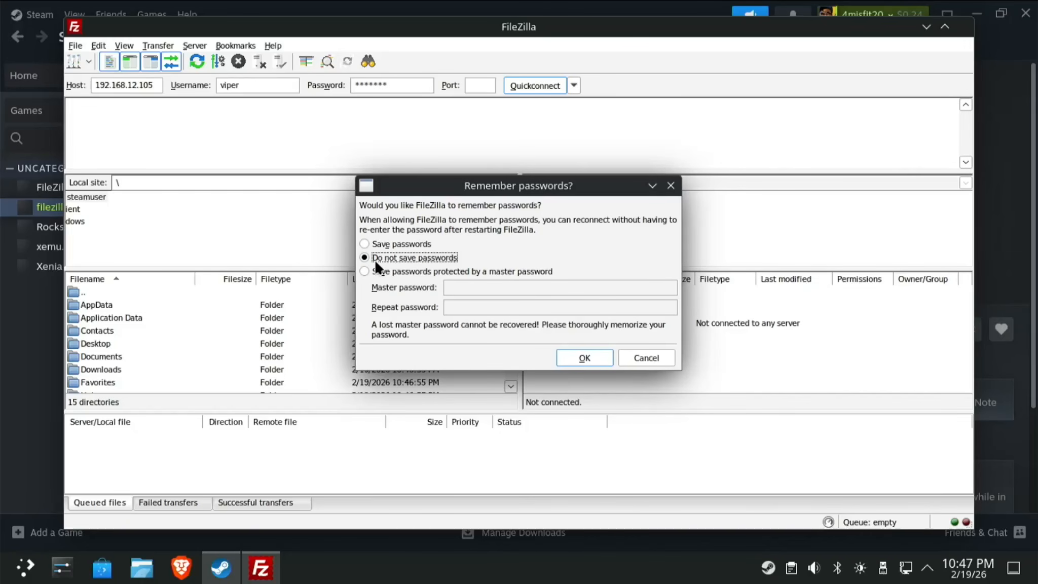
click(579, 358)
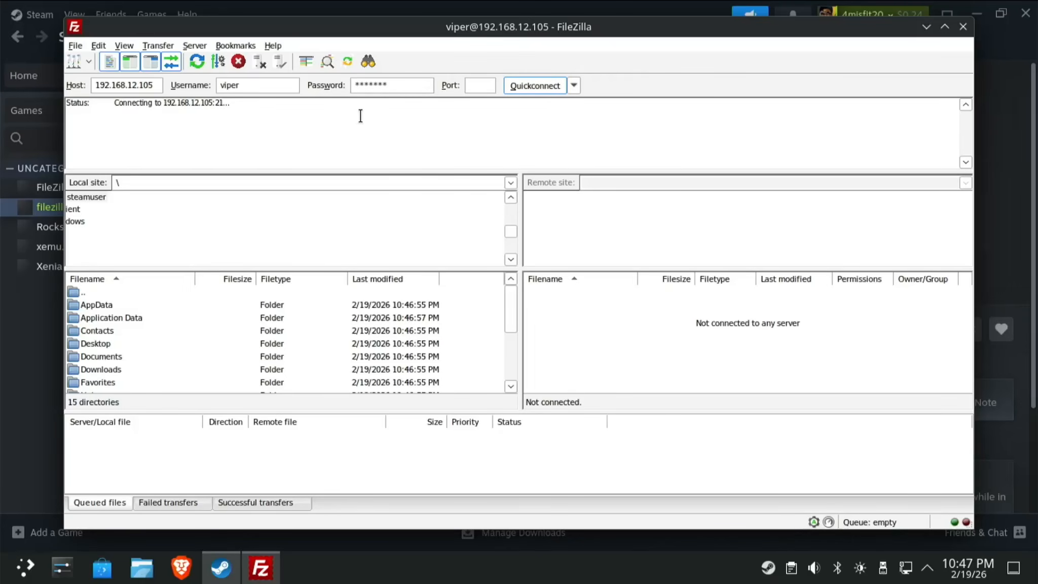
click(483, 86)
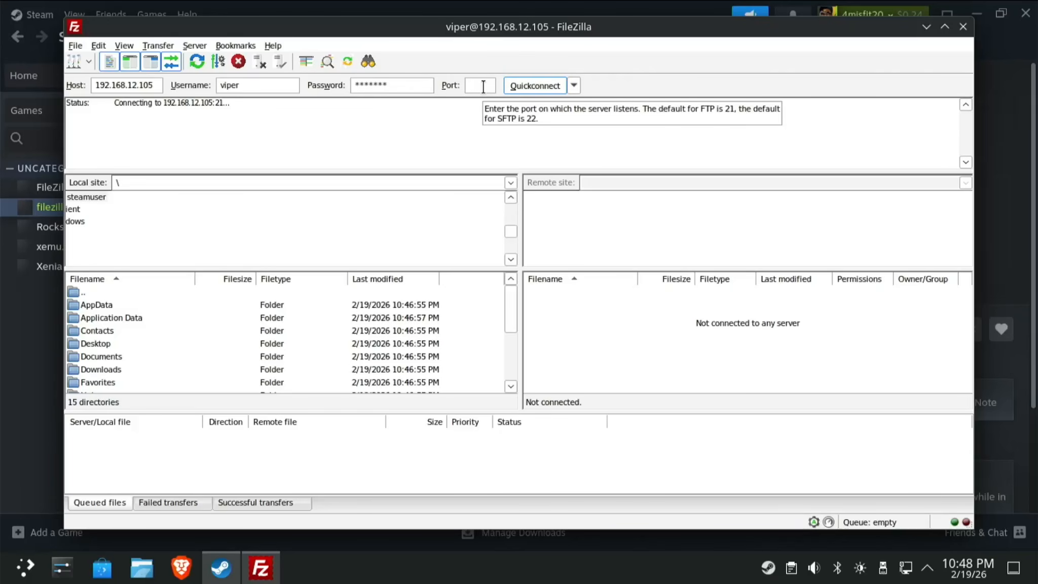
text(22)
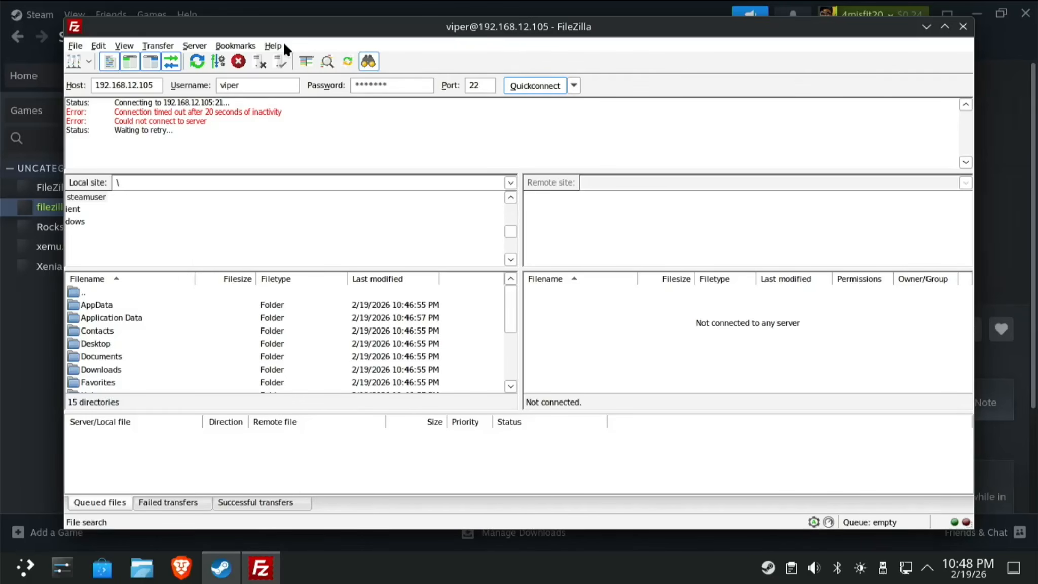
Cancel the timed-out attempt, reconnect over SFTP via Quickconnect, then close FileZilla.
click(235, 61)
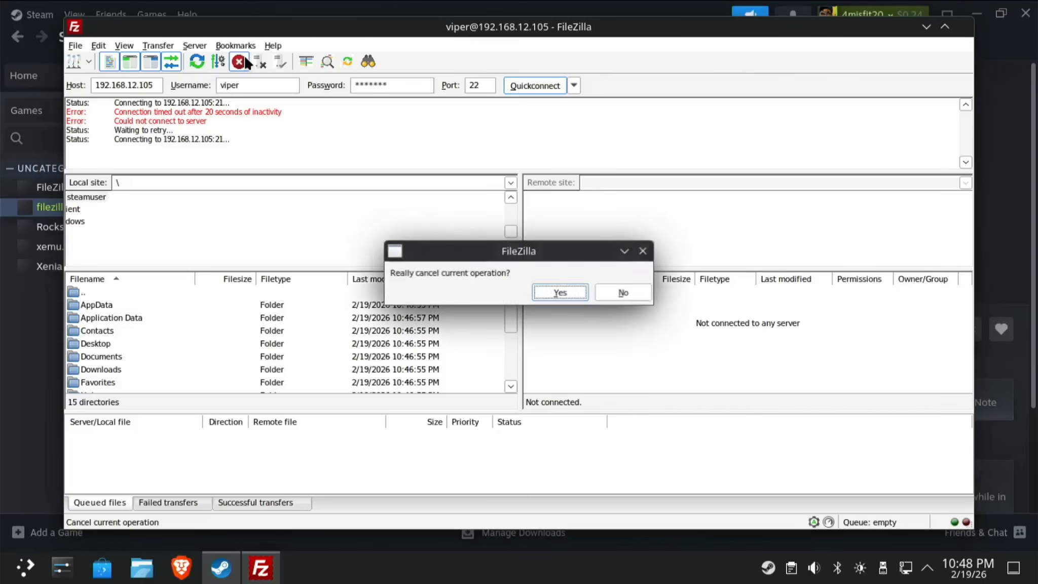
click(565, 292)
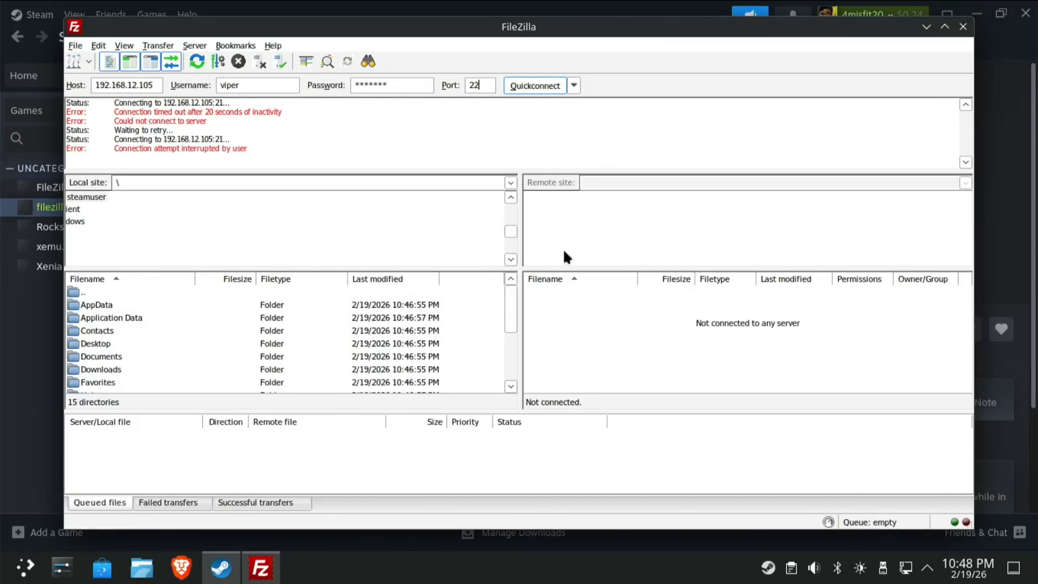
click(547, 86)
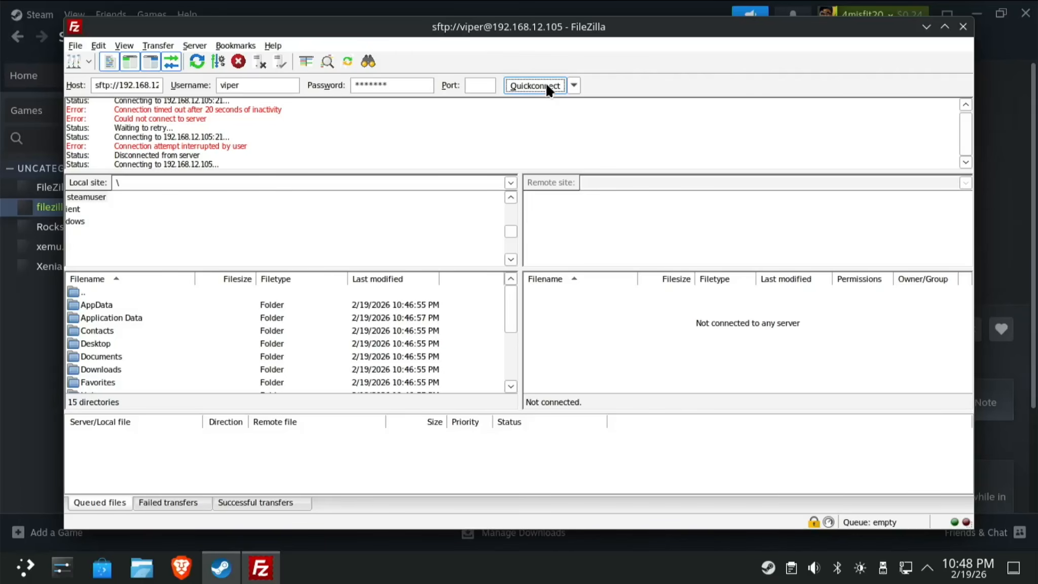
click(961, 29)
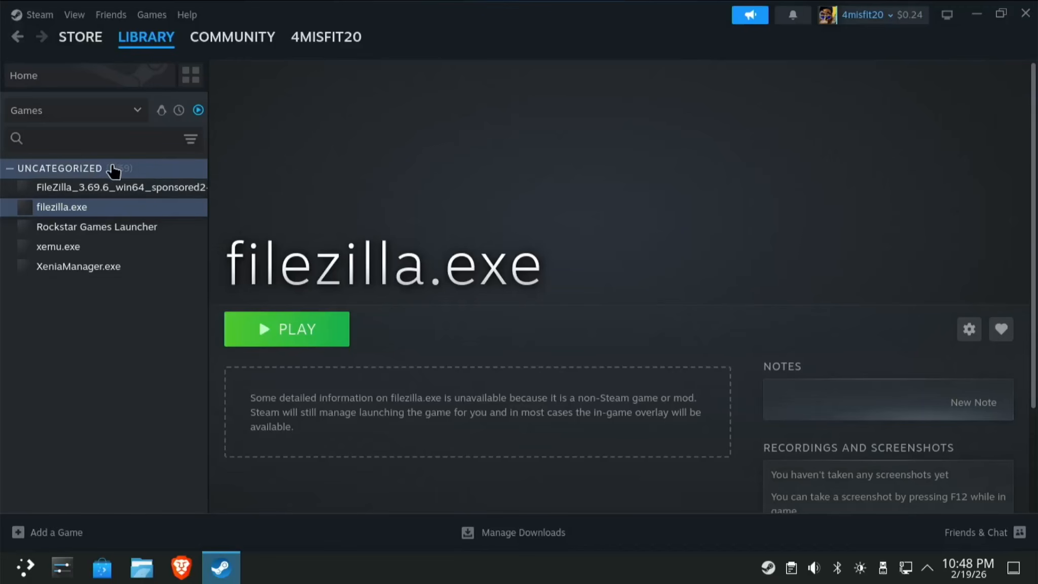
Remove the FileZilla setup installer from the library and open the Rockstar Games Launcher page.
click(122, 191)
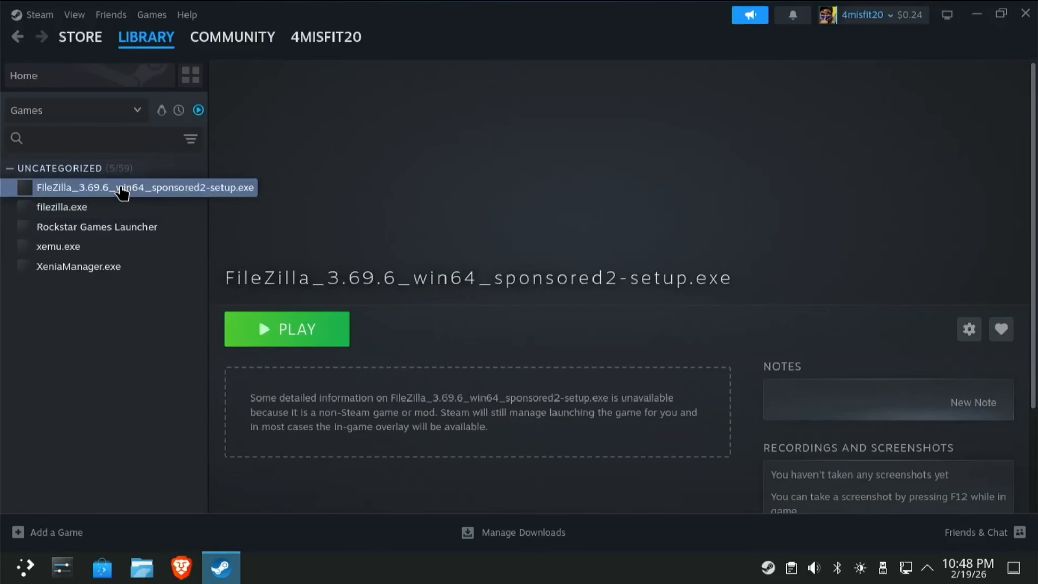
click(960, 338)
mouse_move(904, 412)
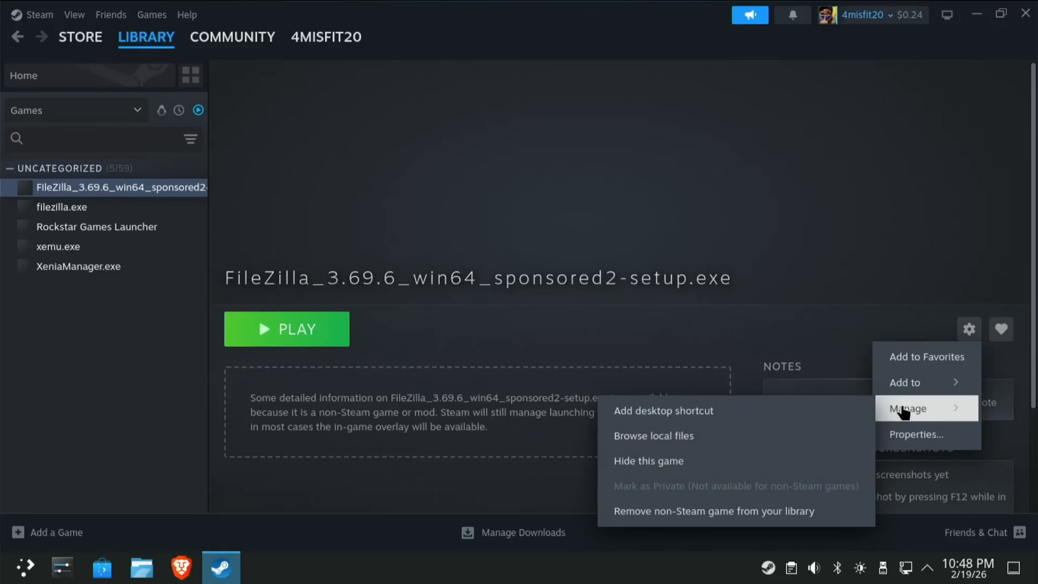
click(698, 511)
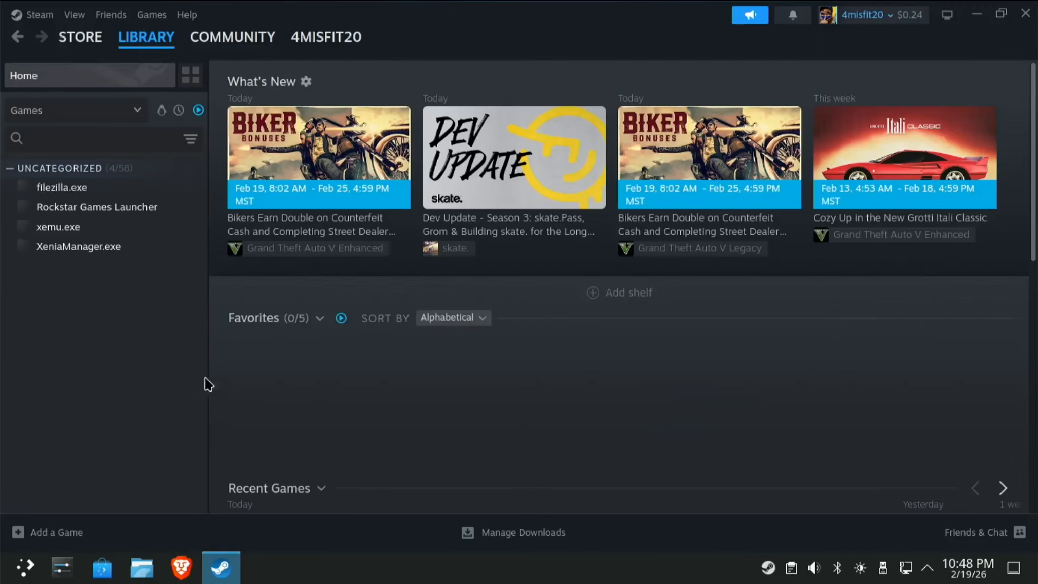
click(95, 208)
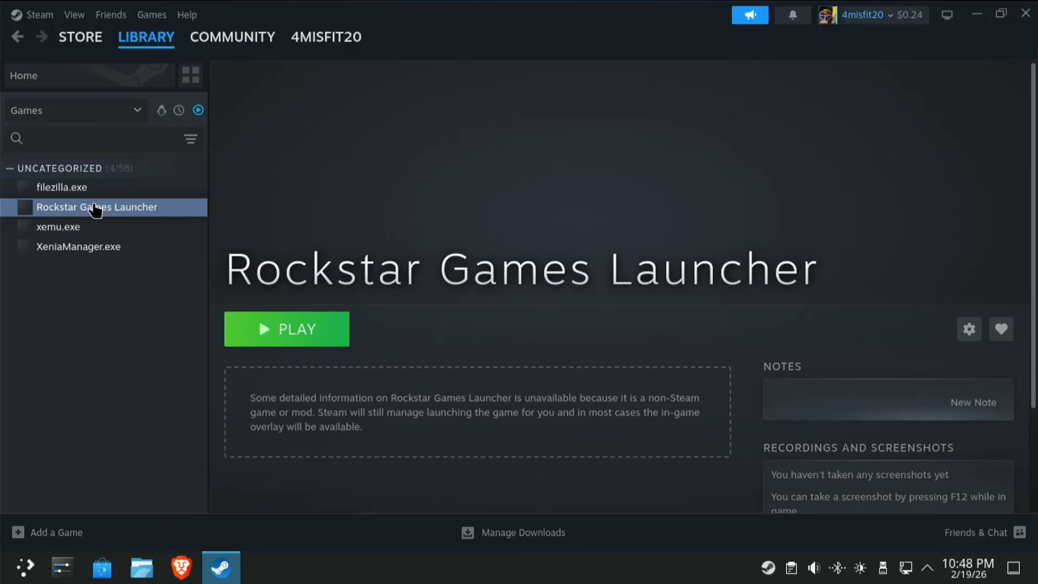
Launch Rockstar Games Launcher from Steam, then play Red Dead Redemption from My library with cloud saves enabled.
click(316, 330)
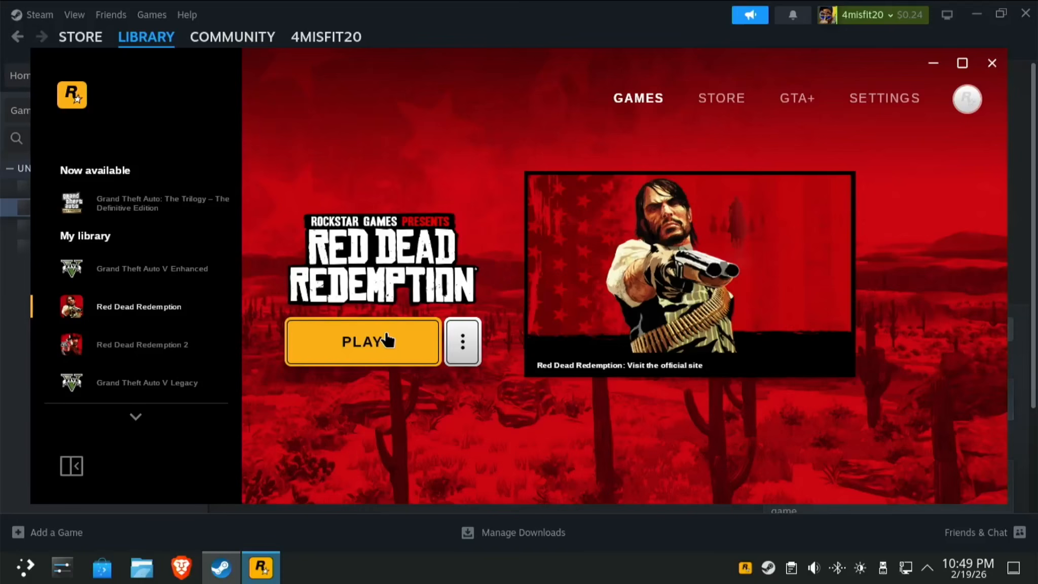
click(152, 279)
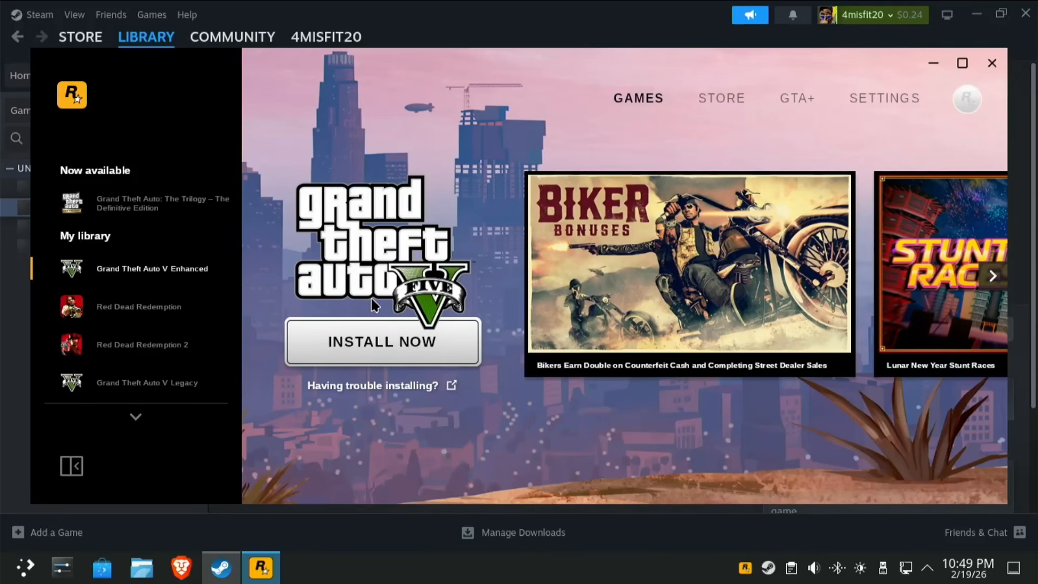
click(171, 313)
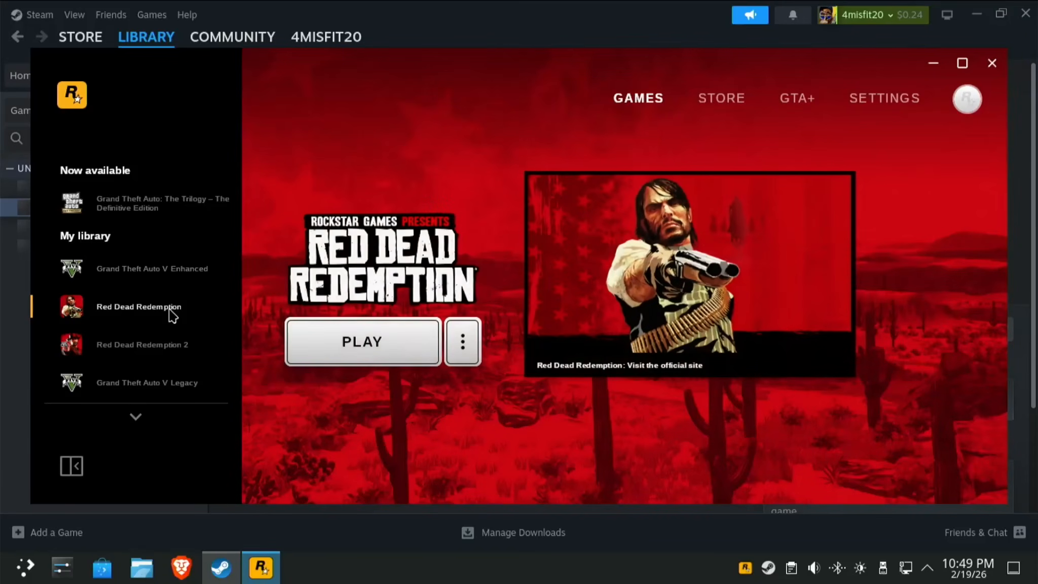
click(390, 345)
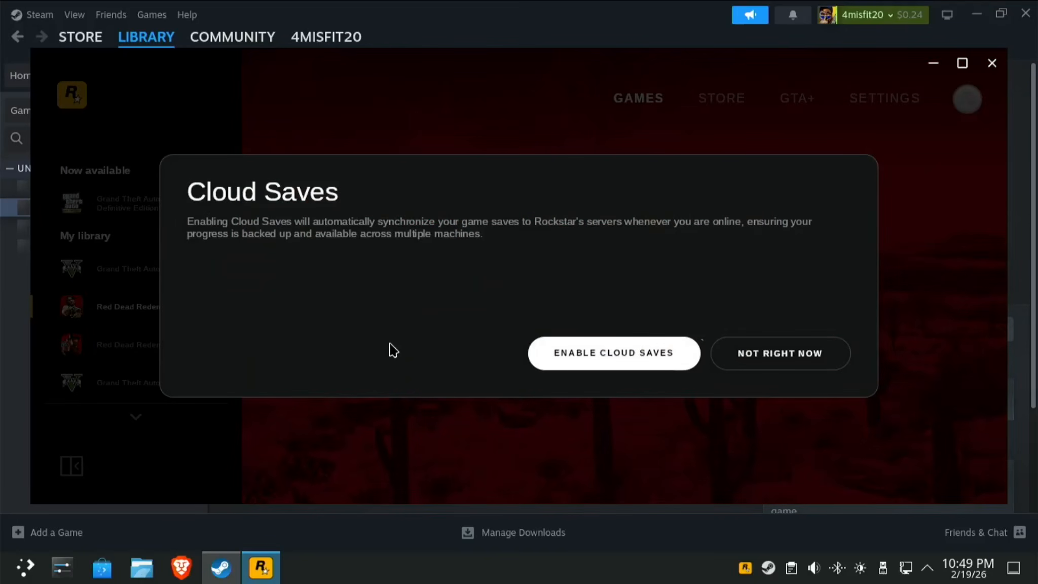
click(568, 365)
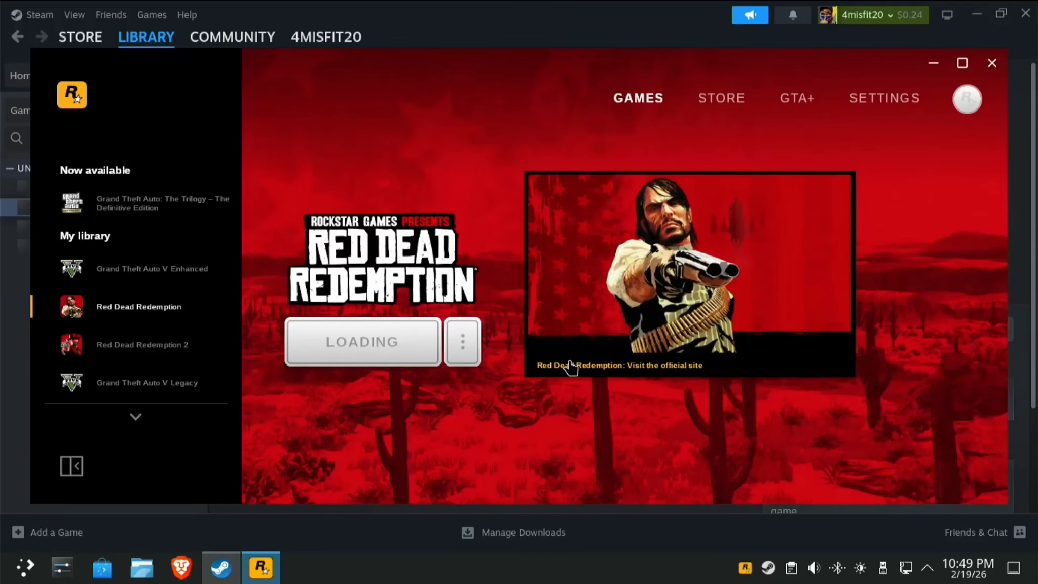